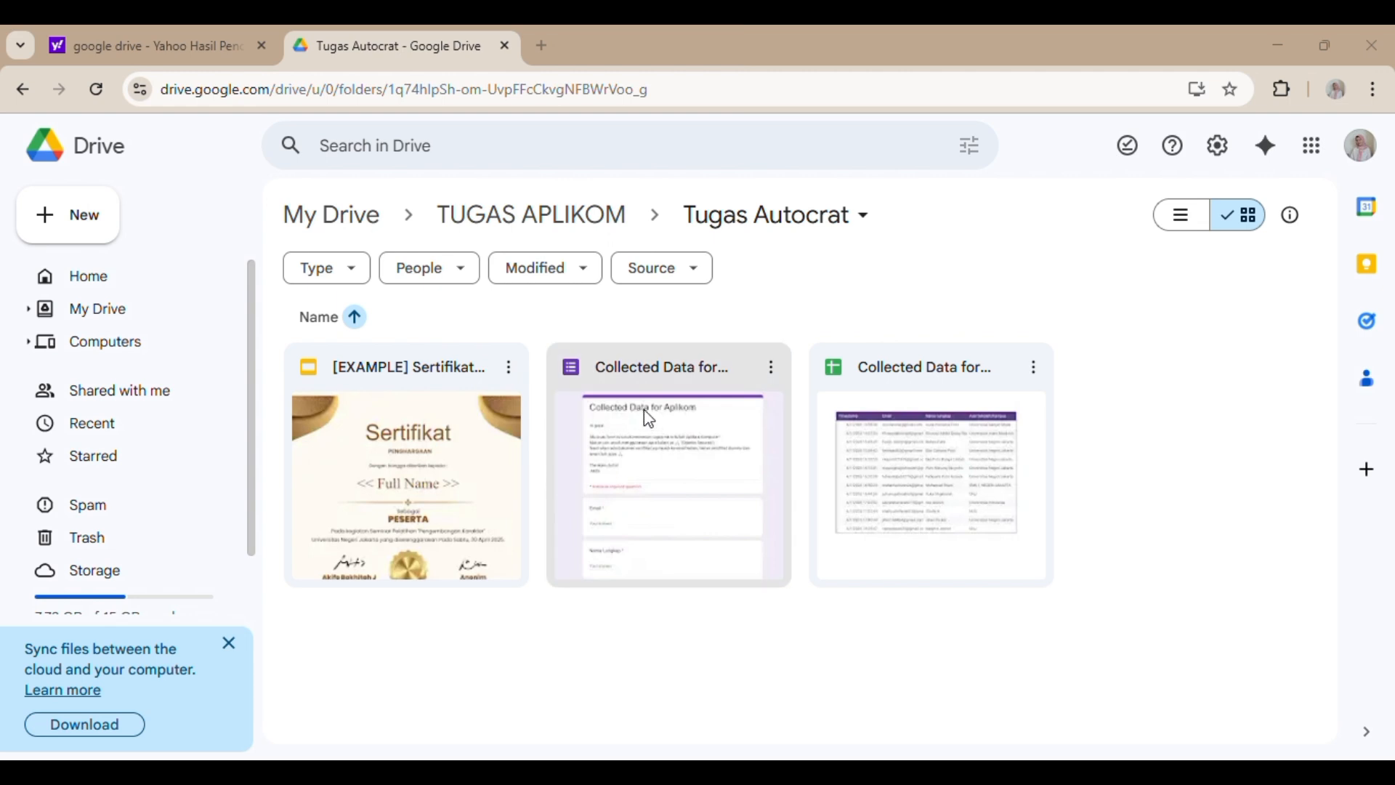
- Open the certificate template and the Collected Data form from the Drive folder, and examine the name placeholder and form questions
double_click(390, 481)
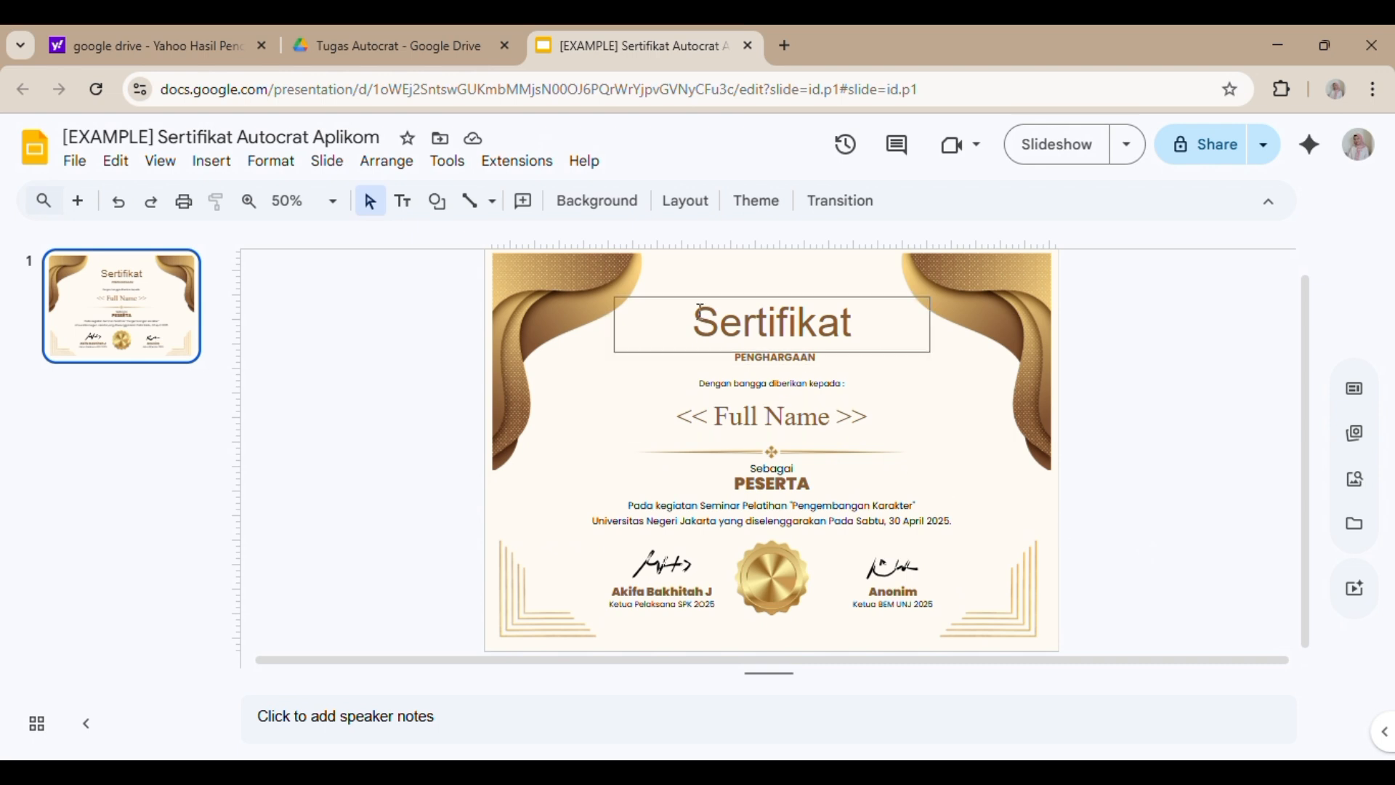
left_click(343, 29)
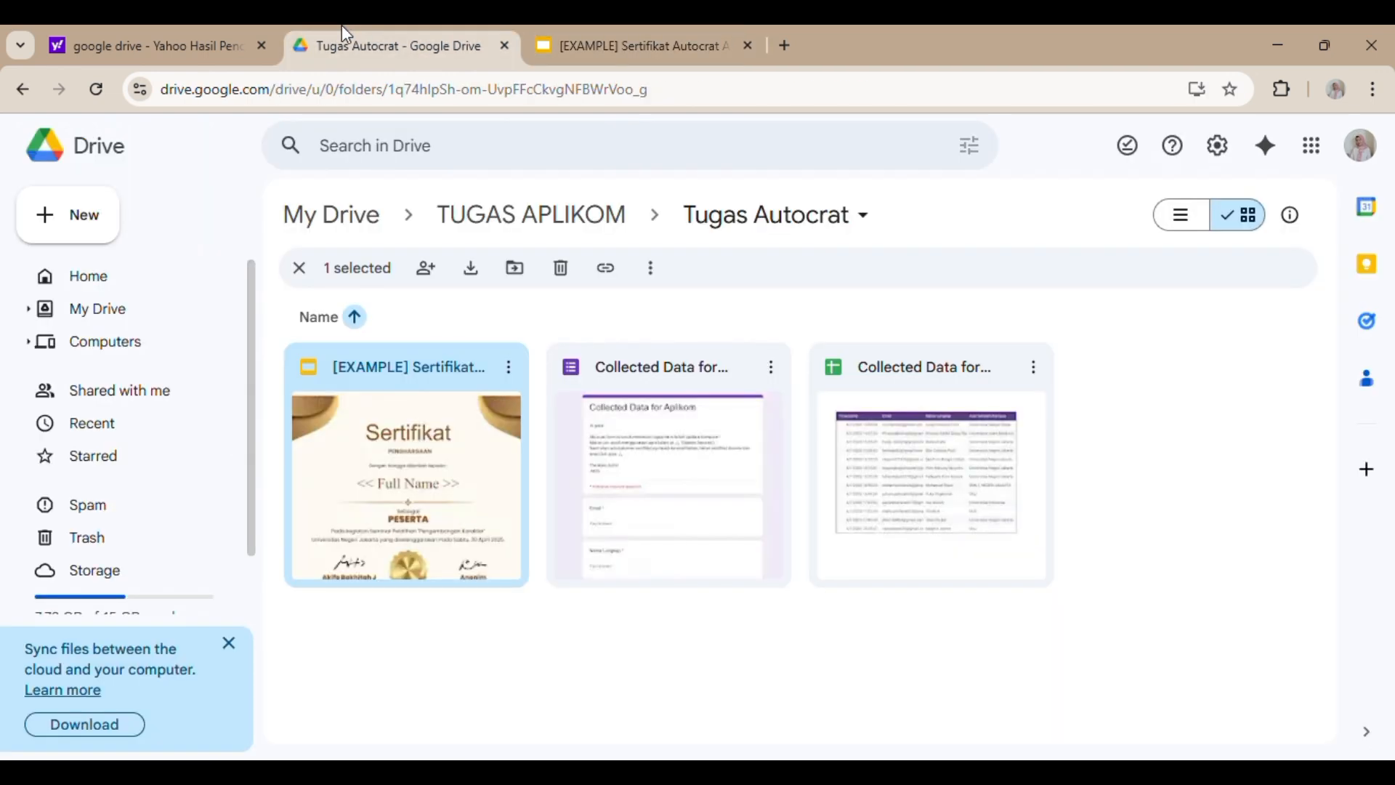
double_click(649, 468)
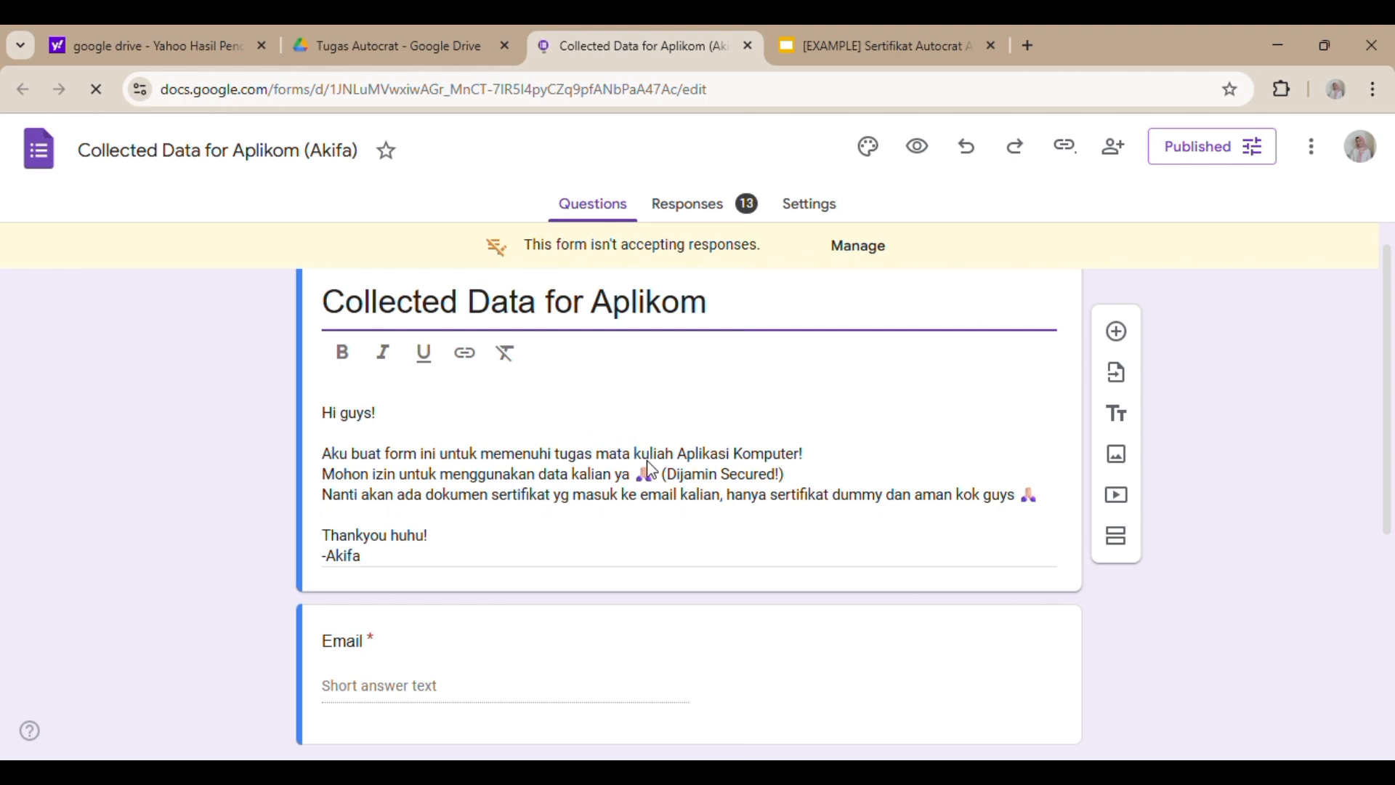
scroll(651, 470, "down", 4)
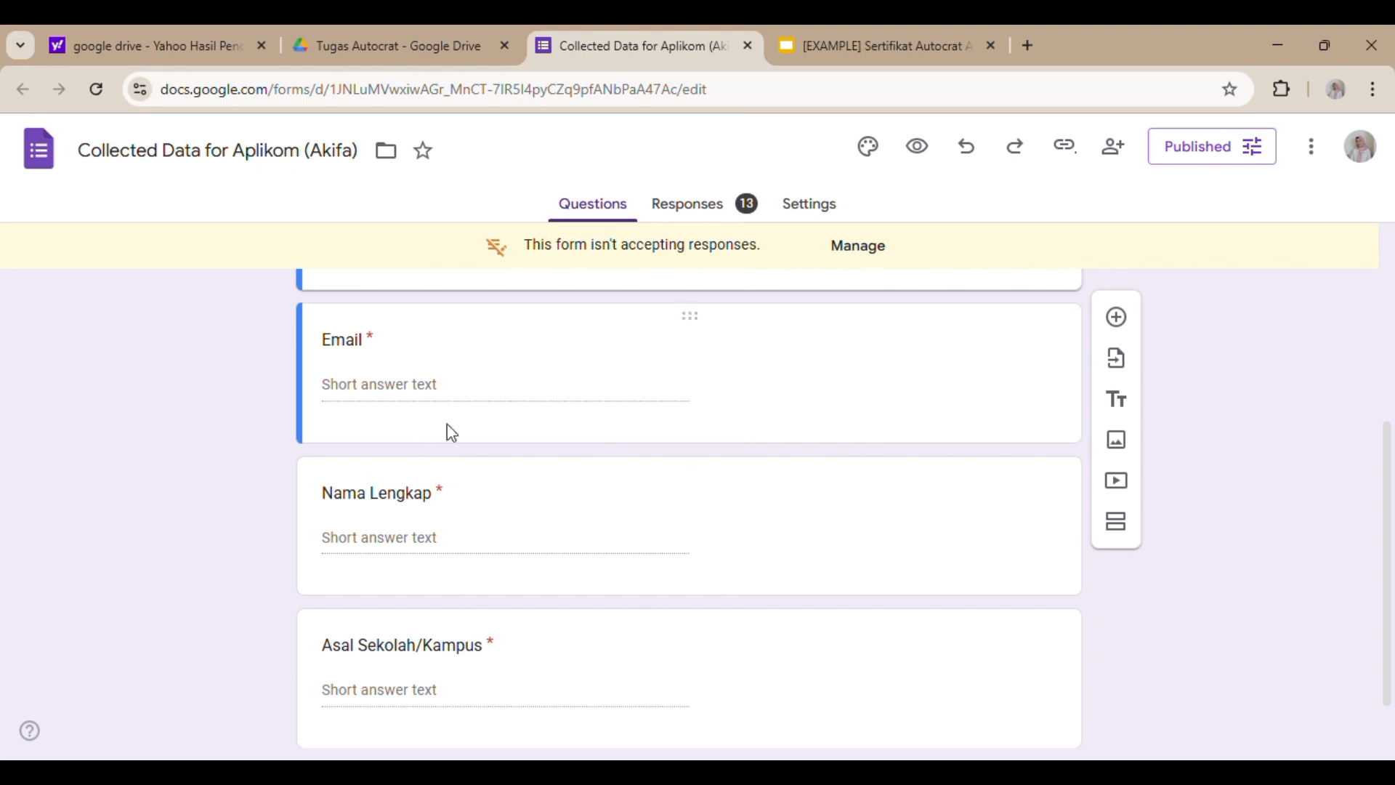
left_click(834, 36)
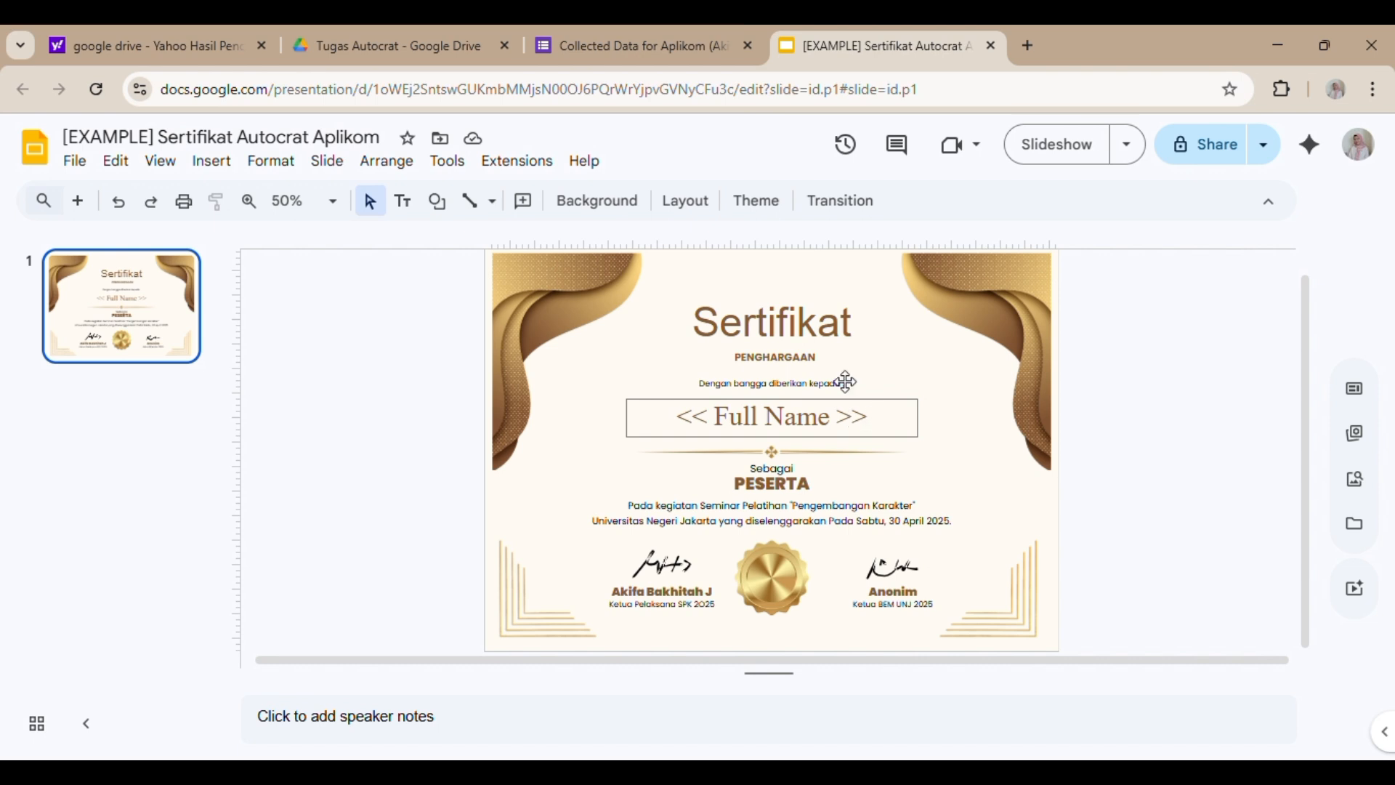
left_click(581, 40)
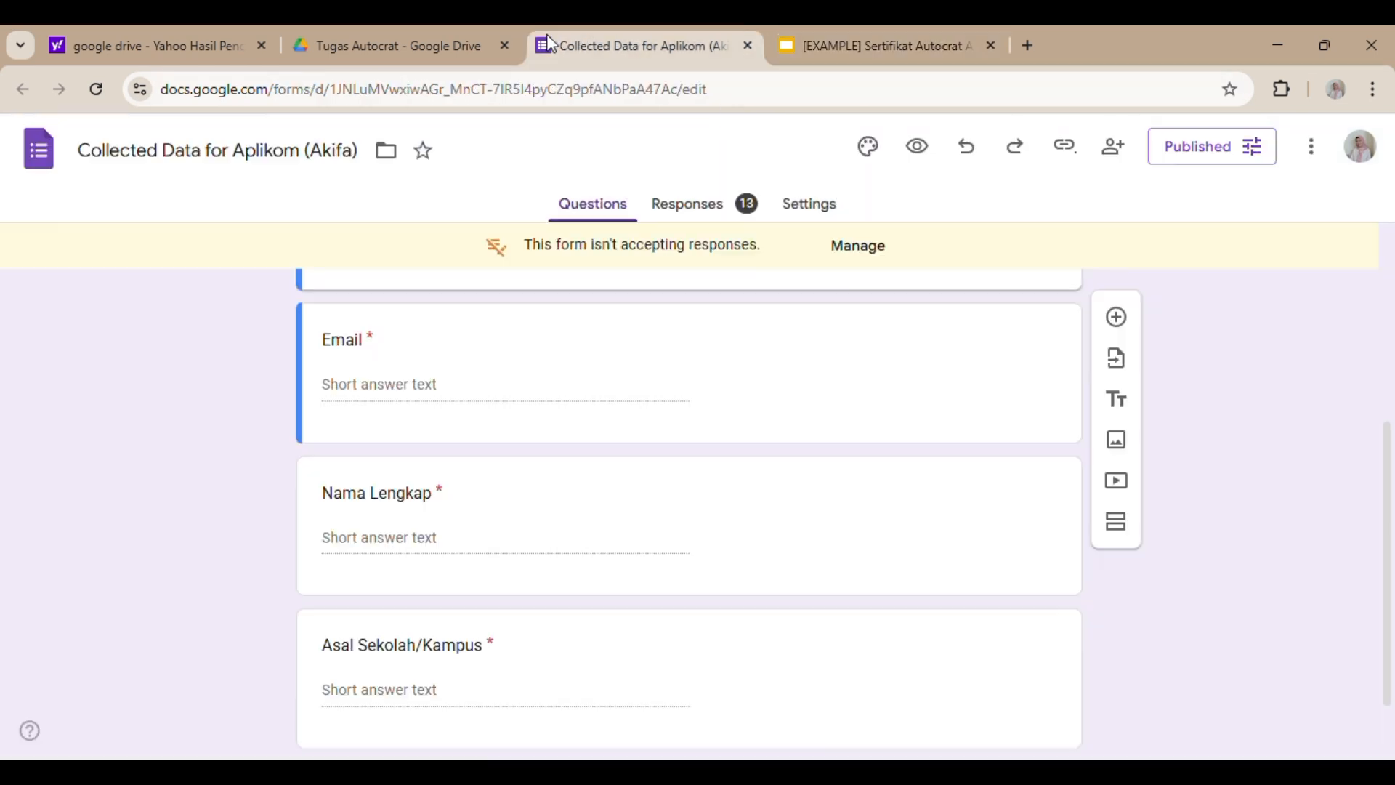
scroll(560, 414, "up", 4)
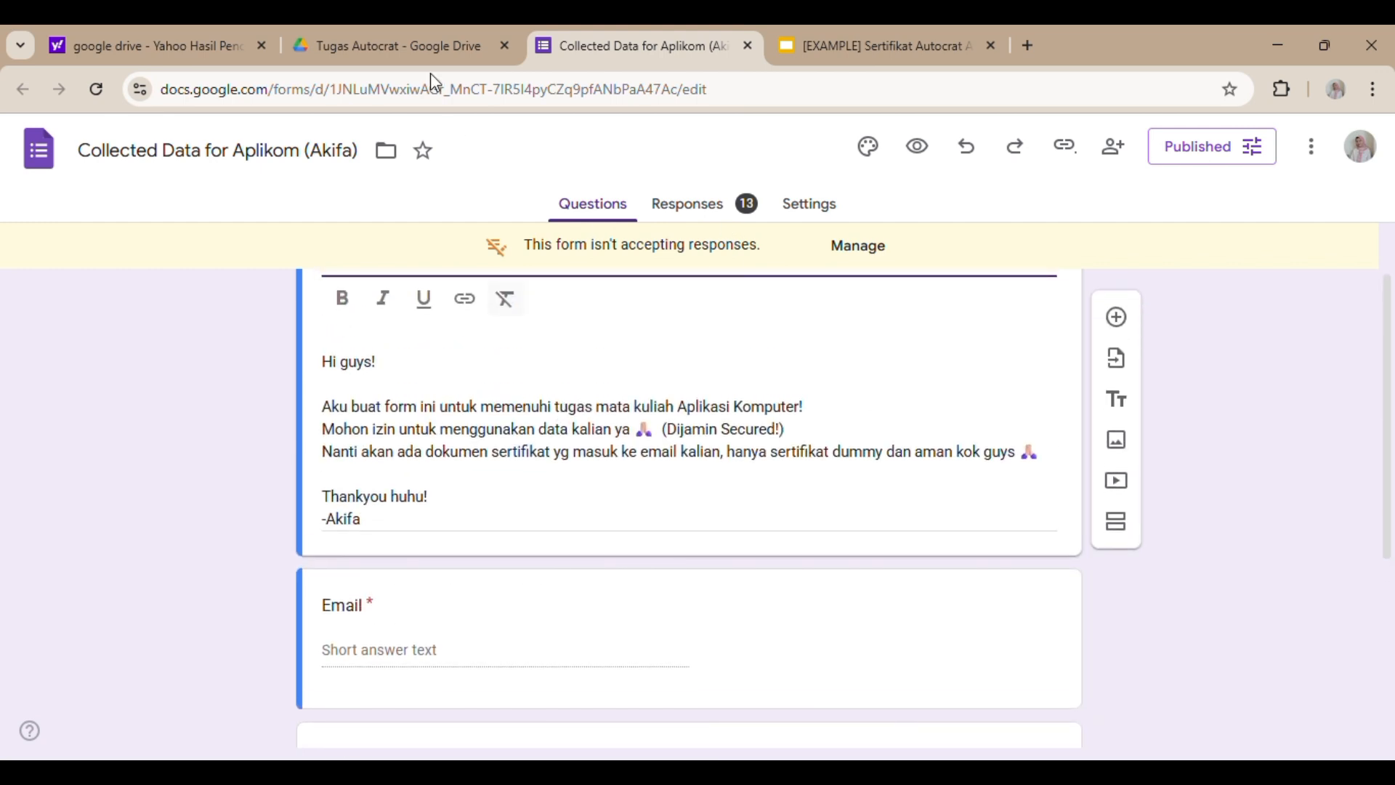
- Open the form's responses spreadsheet from the Tugas Autocrat folder and look through the response rows
left_click(400, 34)
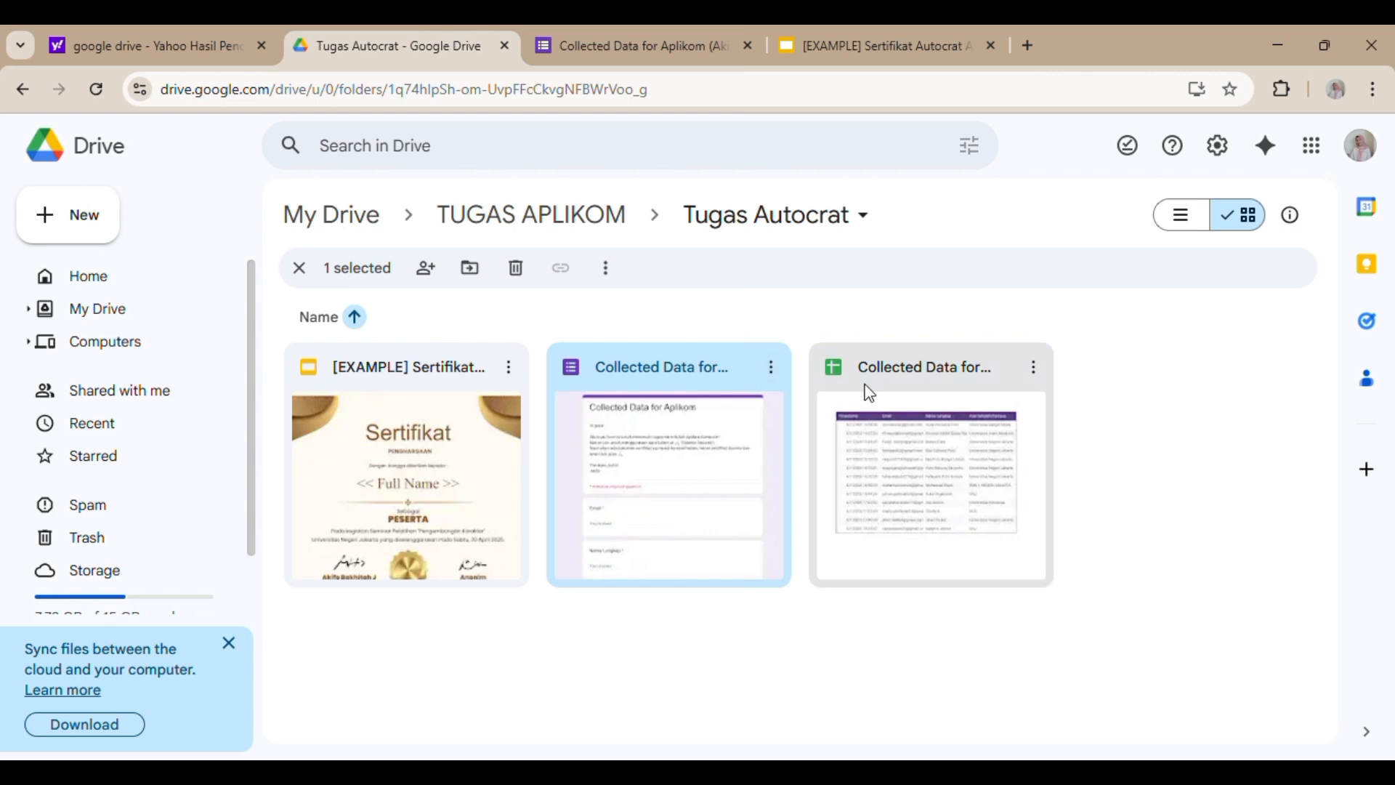
double_click(885, 414)
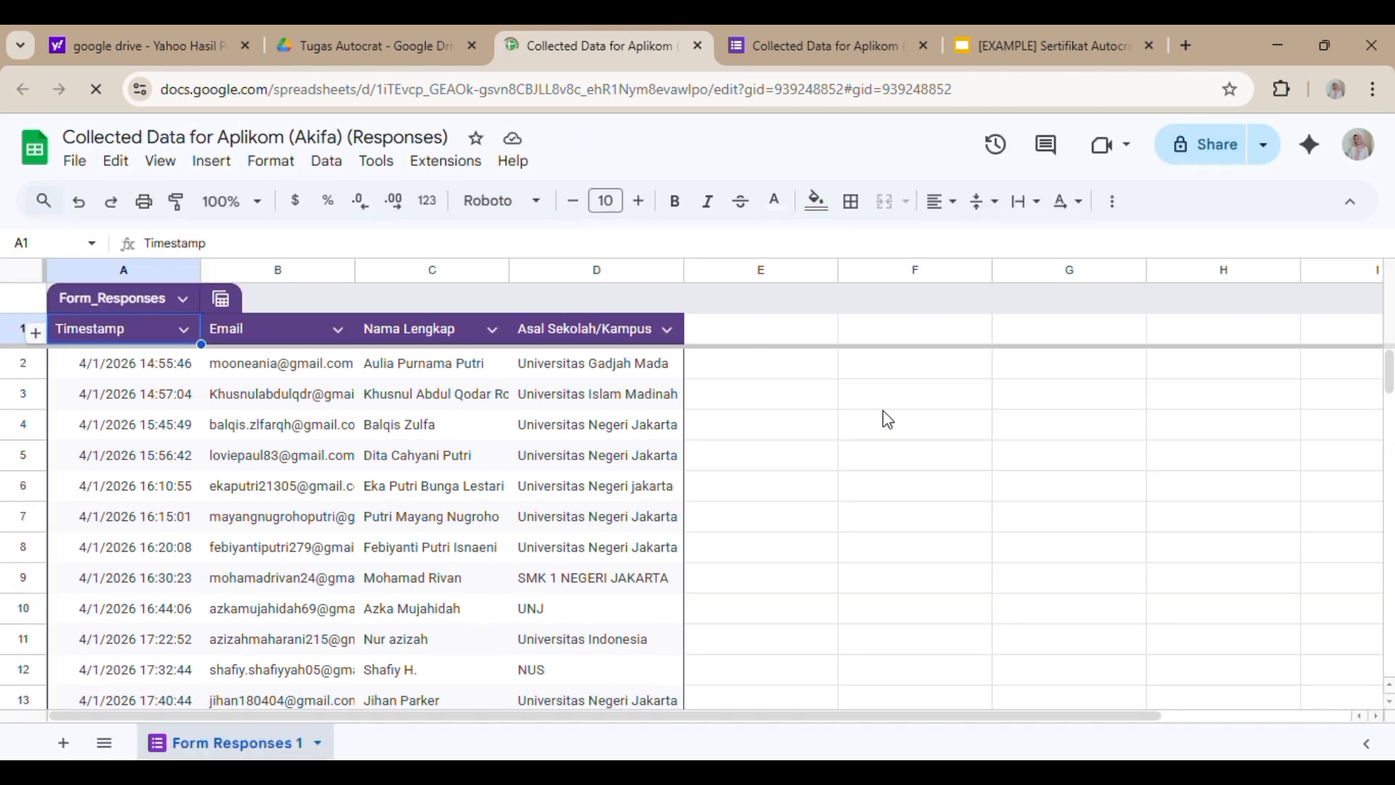
scroll(700, 488, "down", 3)
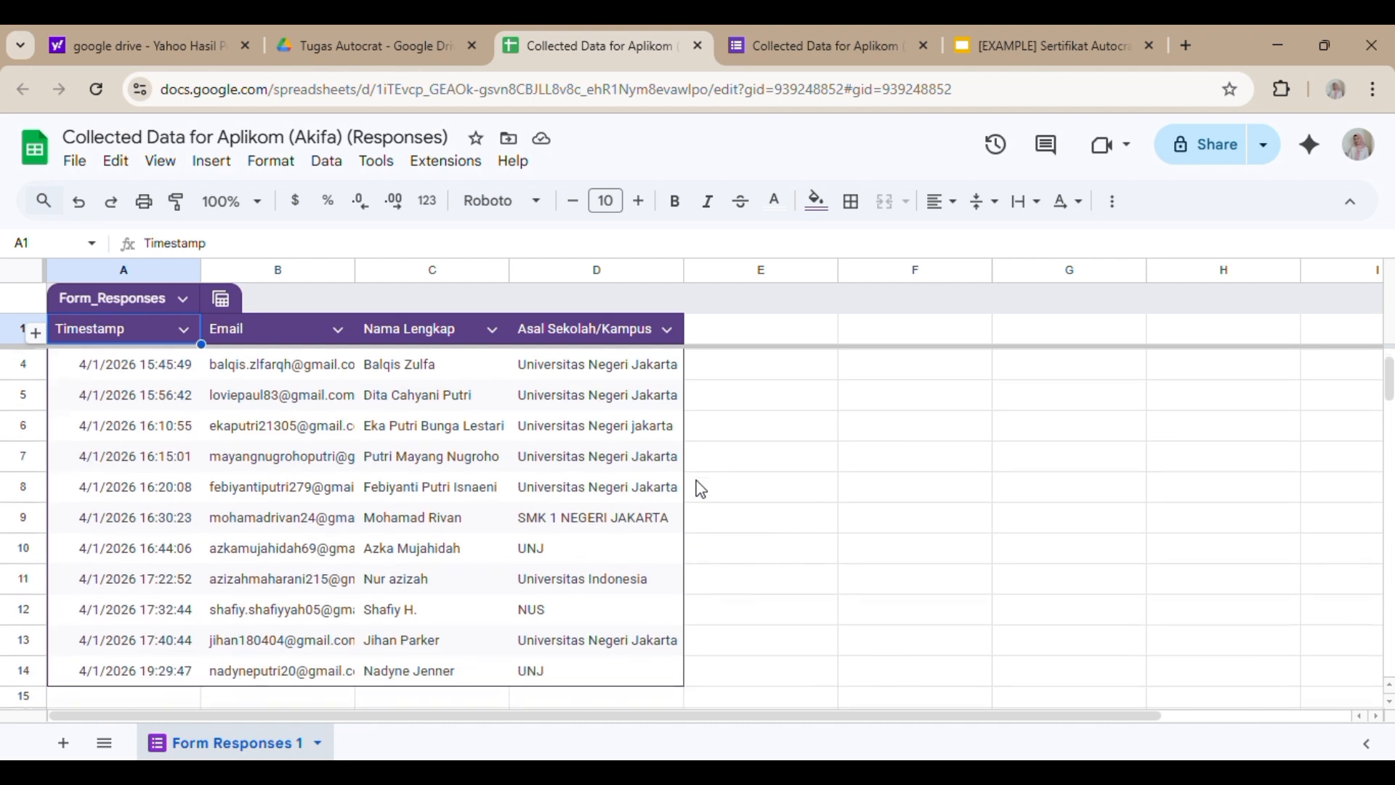
scroll(700, 489, "up", 3)
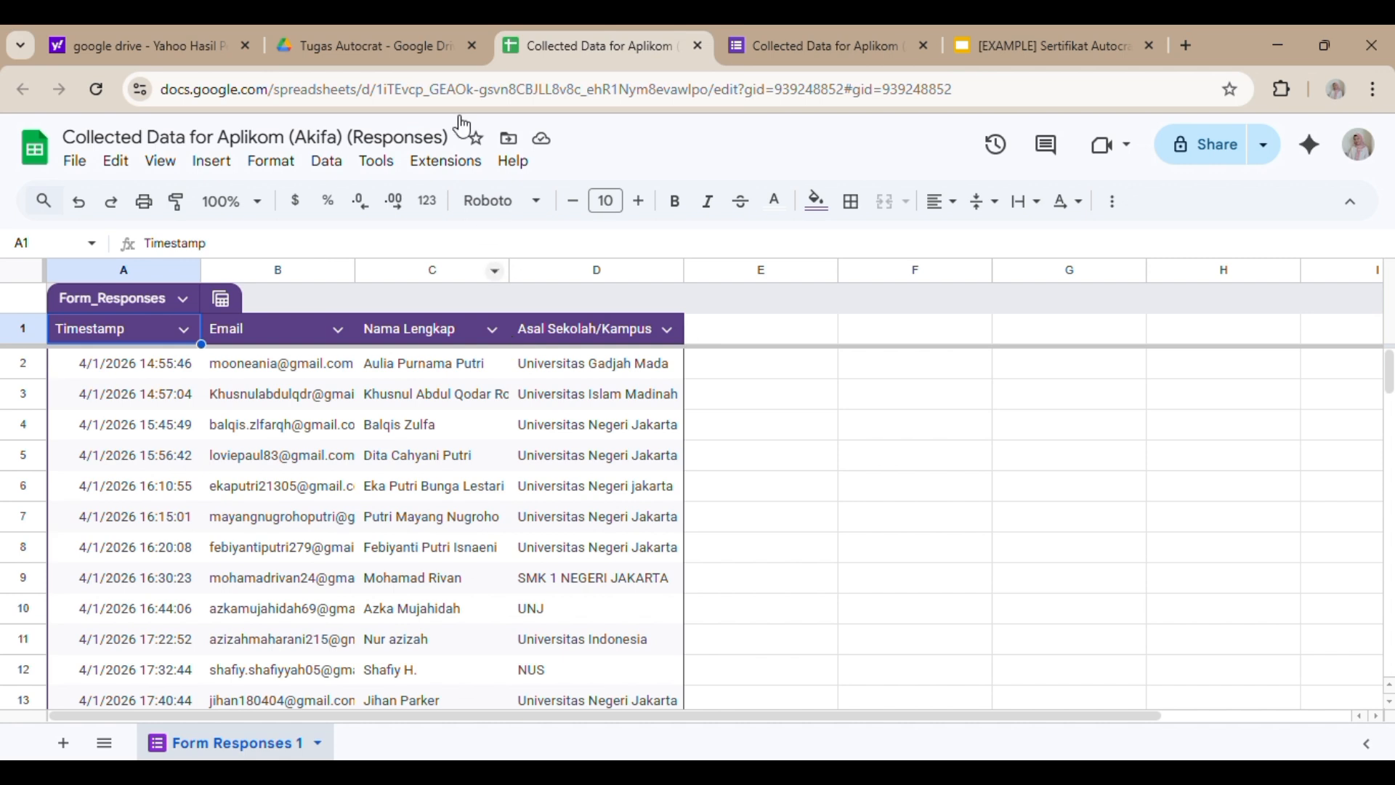
- Browse the Google Workspace Marketplace for Sheets add-ons, looking through the featured and recommended apps without installing any
left_click(446, 166)
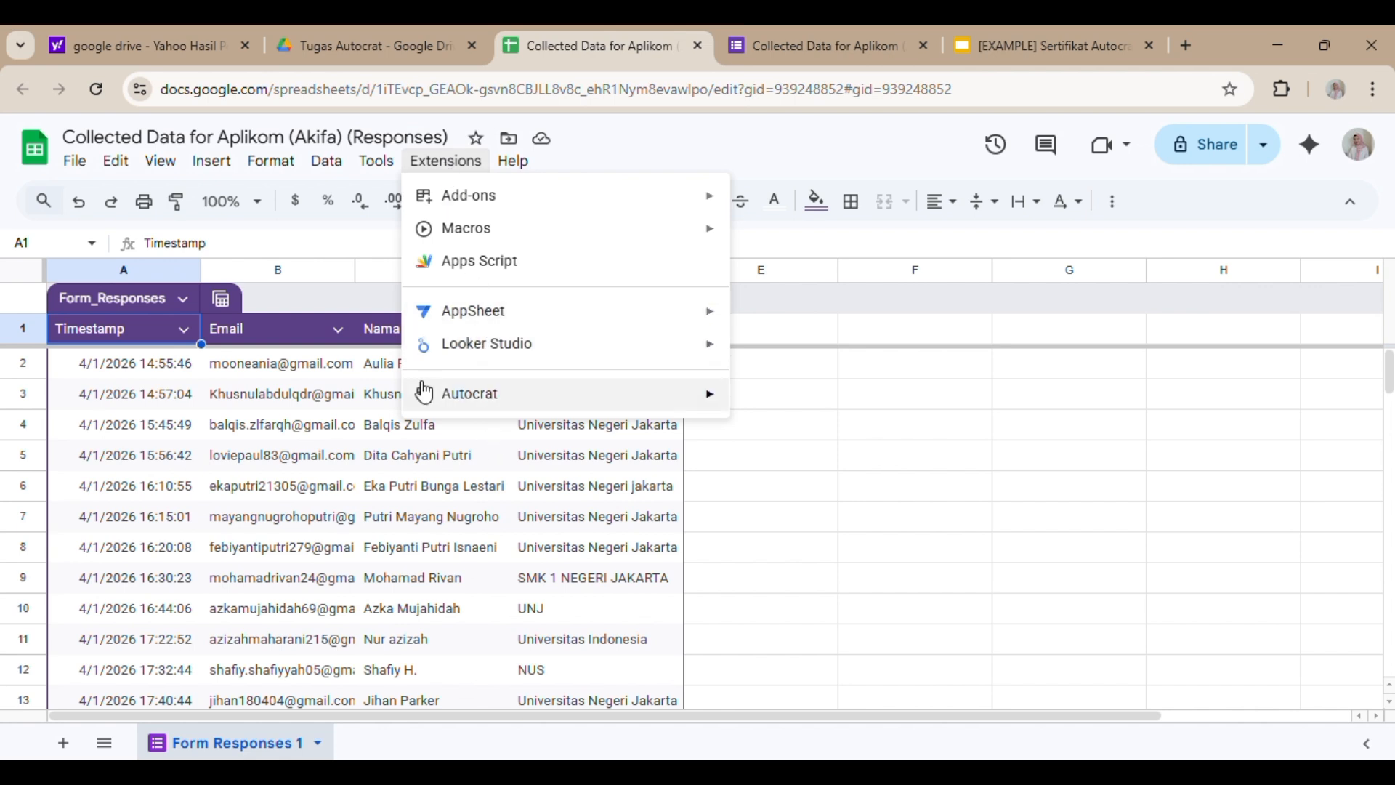
mouse_move(465, 370)
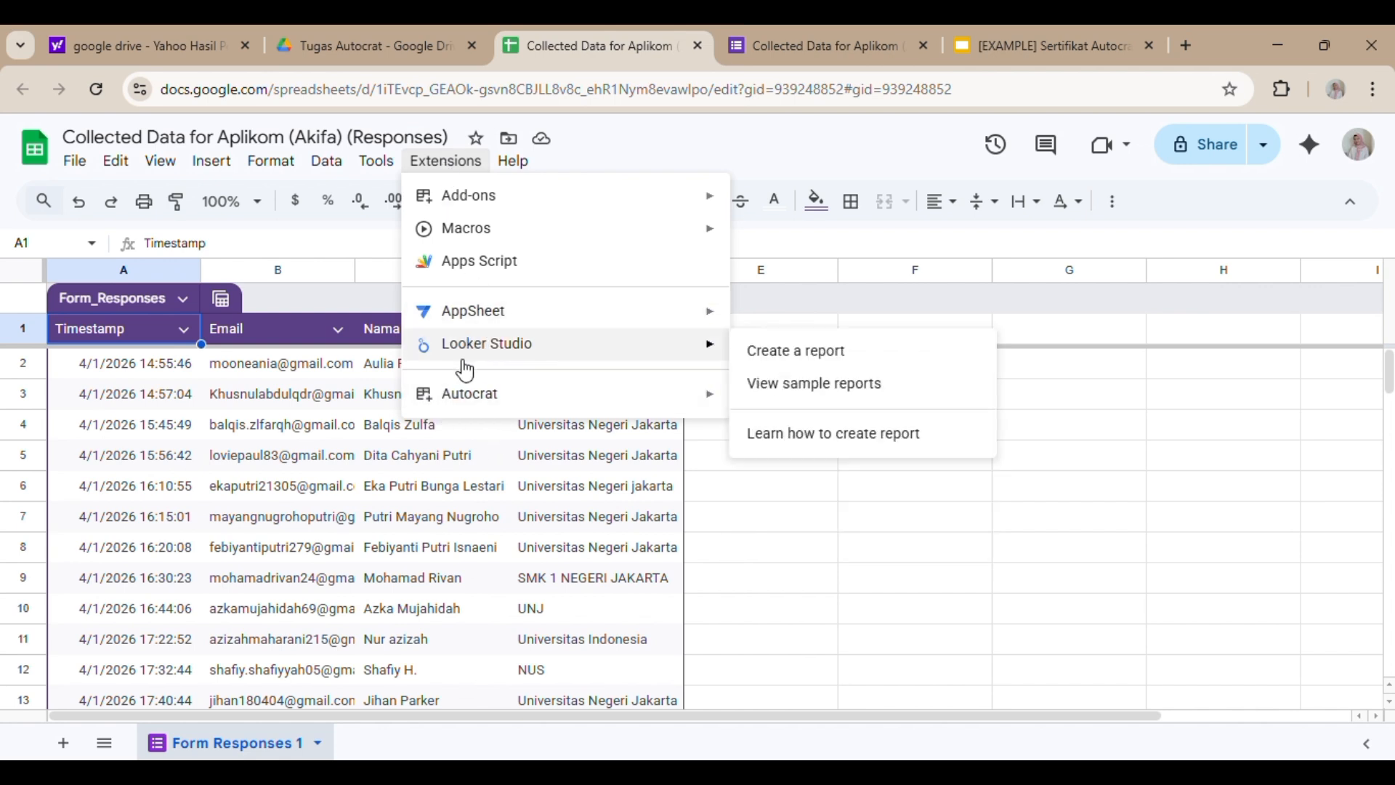
mouse_move(669, 199)
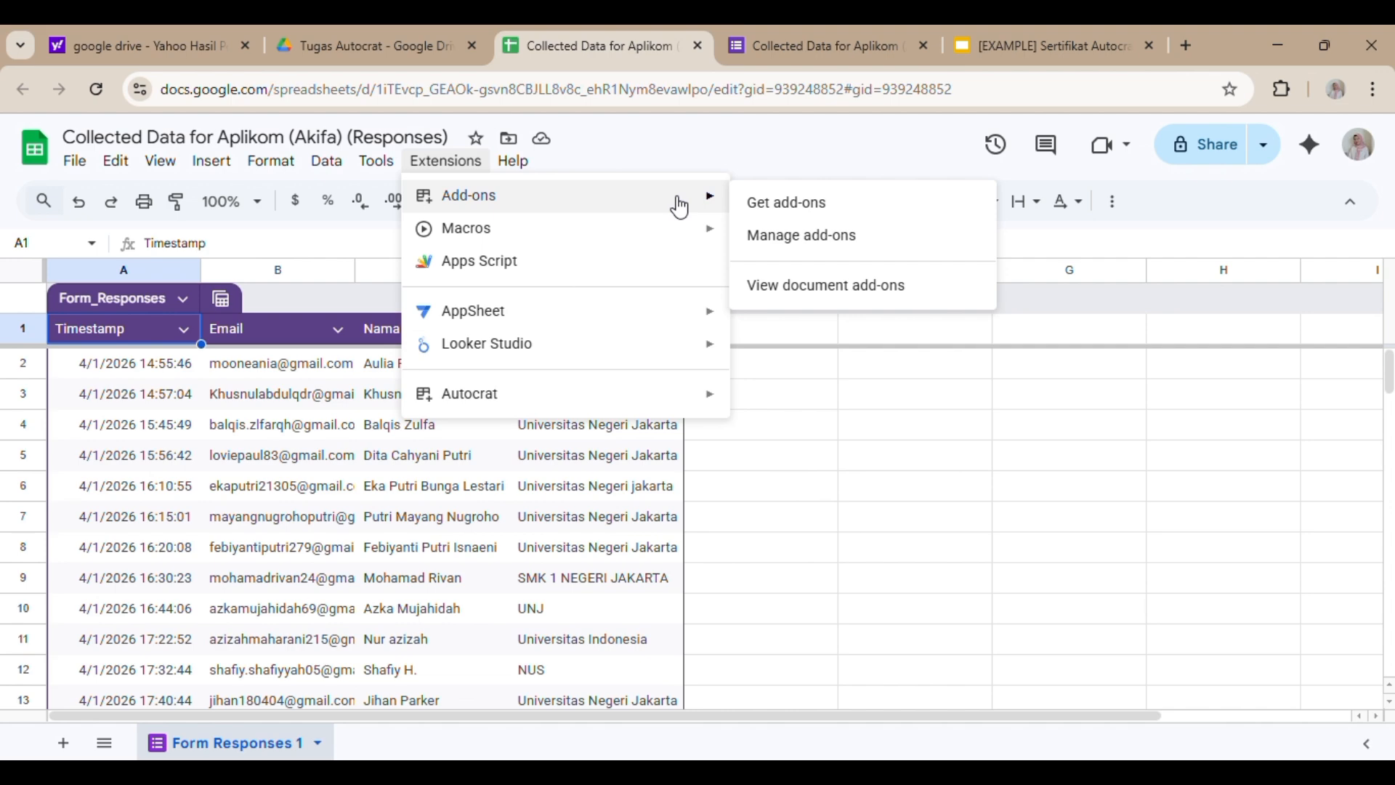
left_click(760, 201)
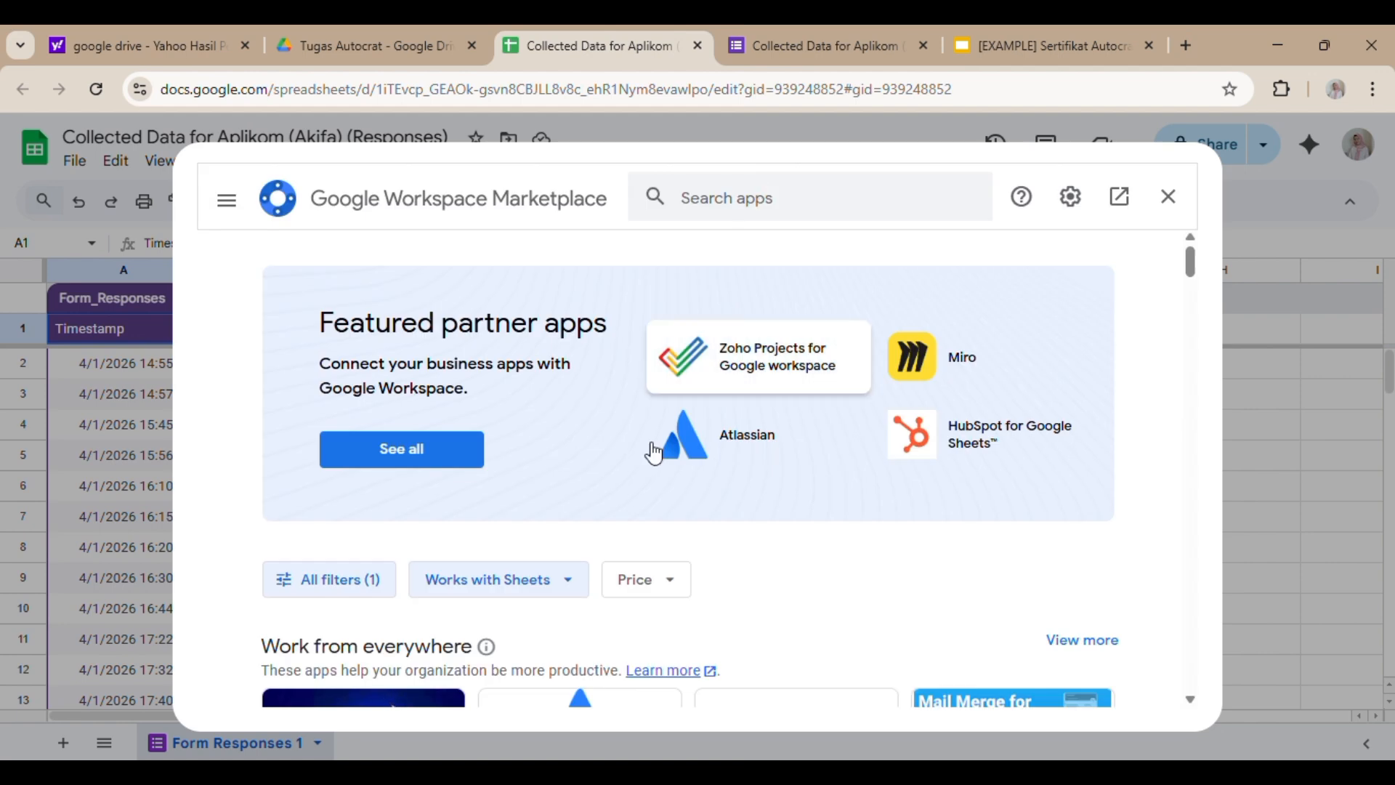
scroll(621, 513, "down", 3)
scroll(624, 516, "down", 2)
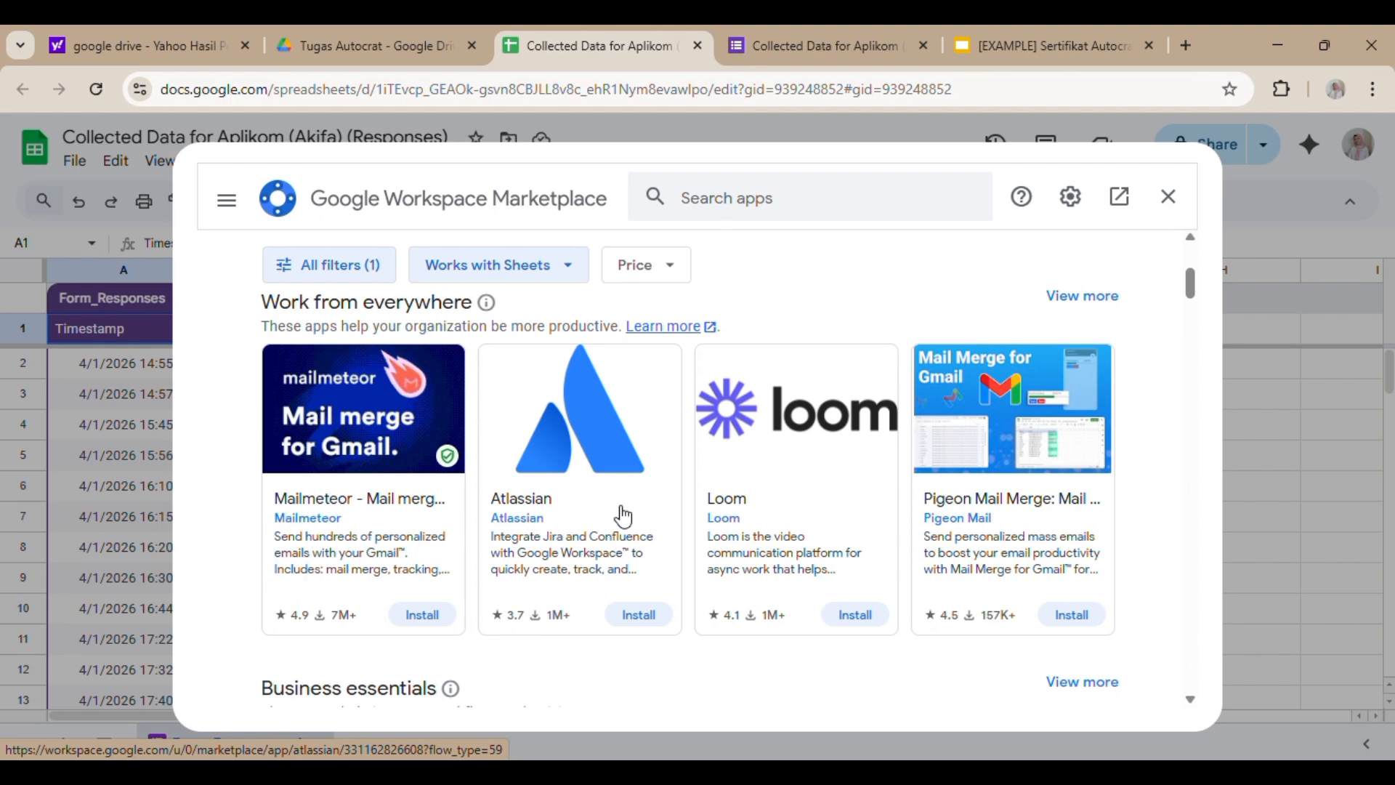
scroll(624, 515, "down", 4)
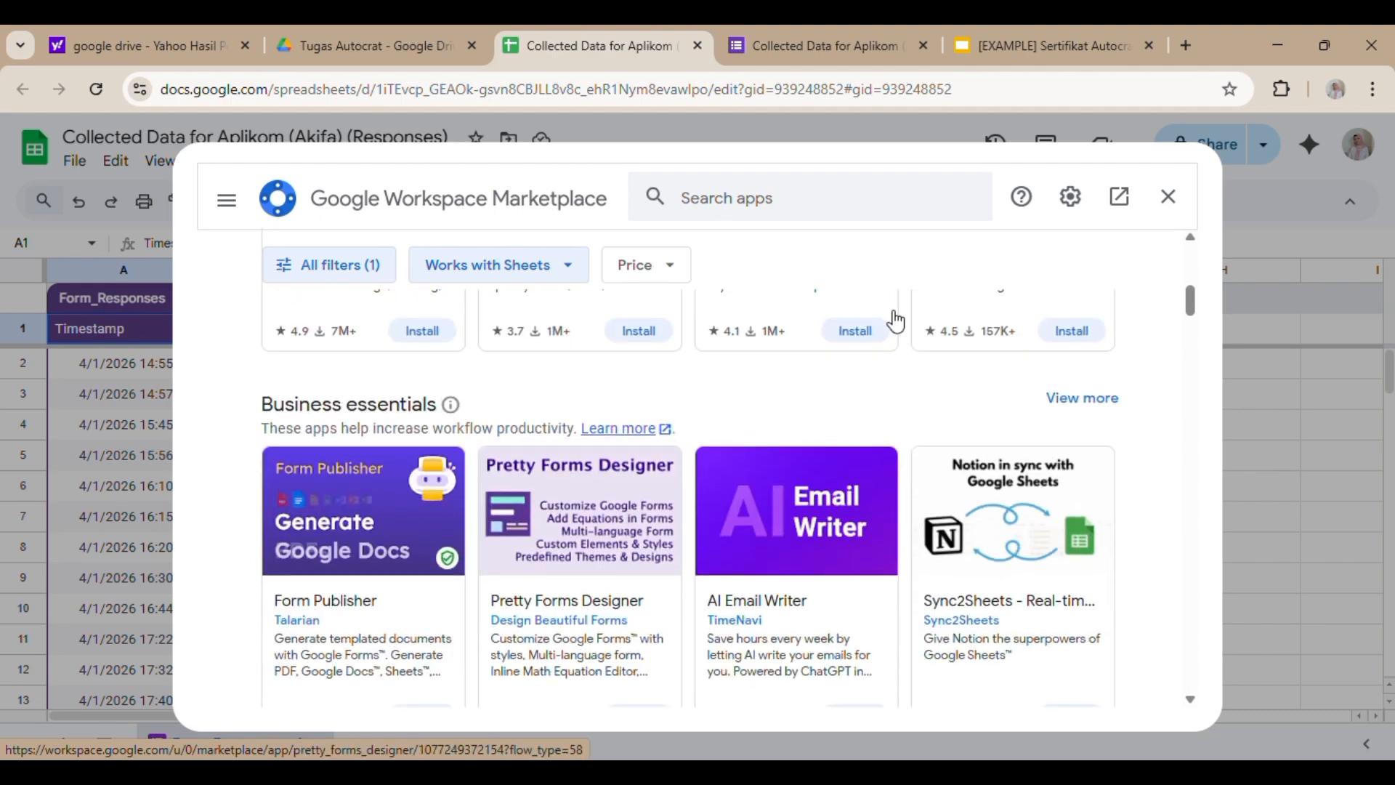
left_click(1168, 197)
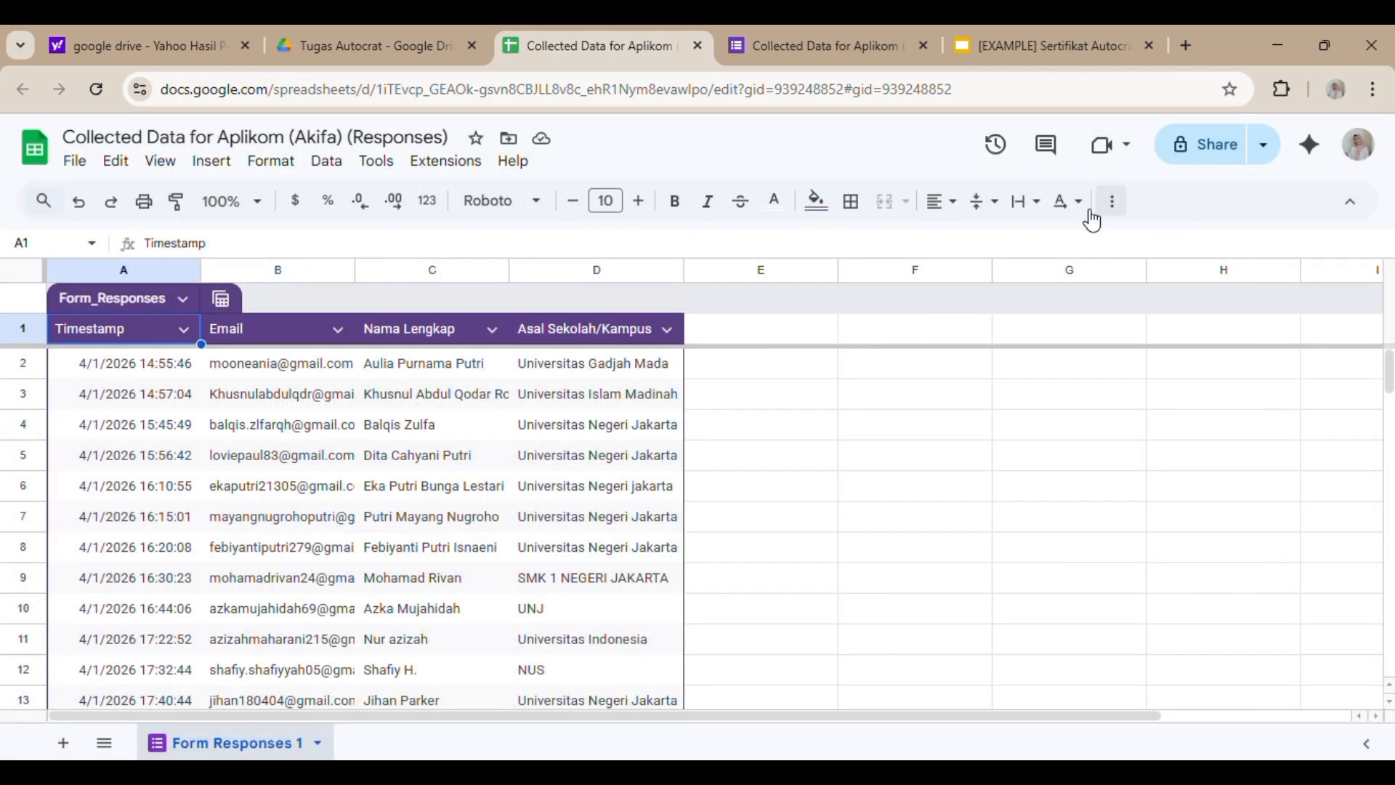
left_click(466, 164)
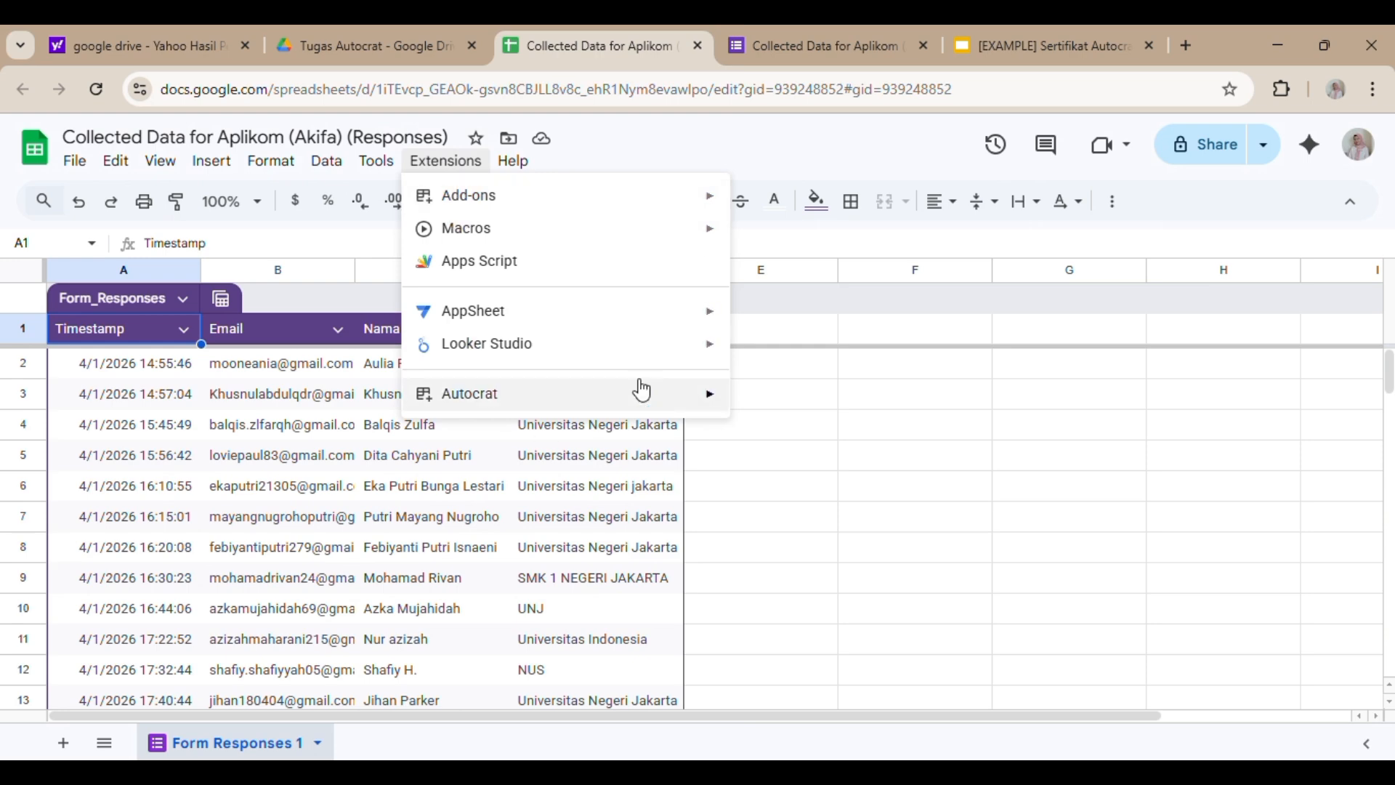
mouse_move(709, 206)
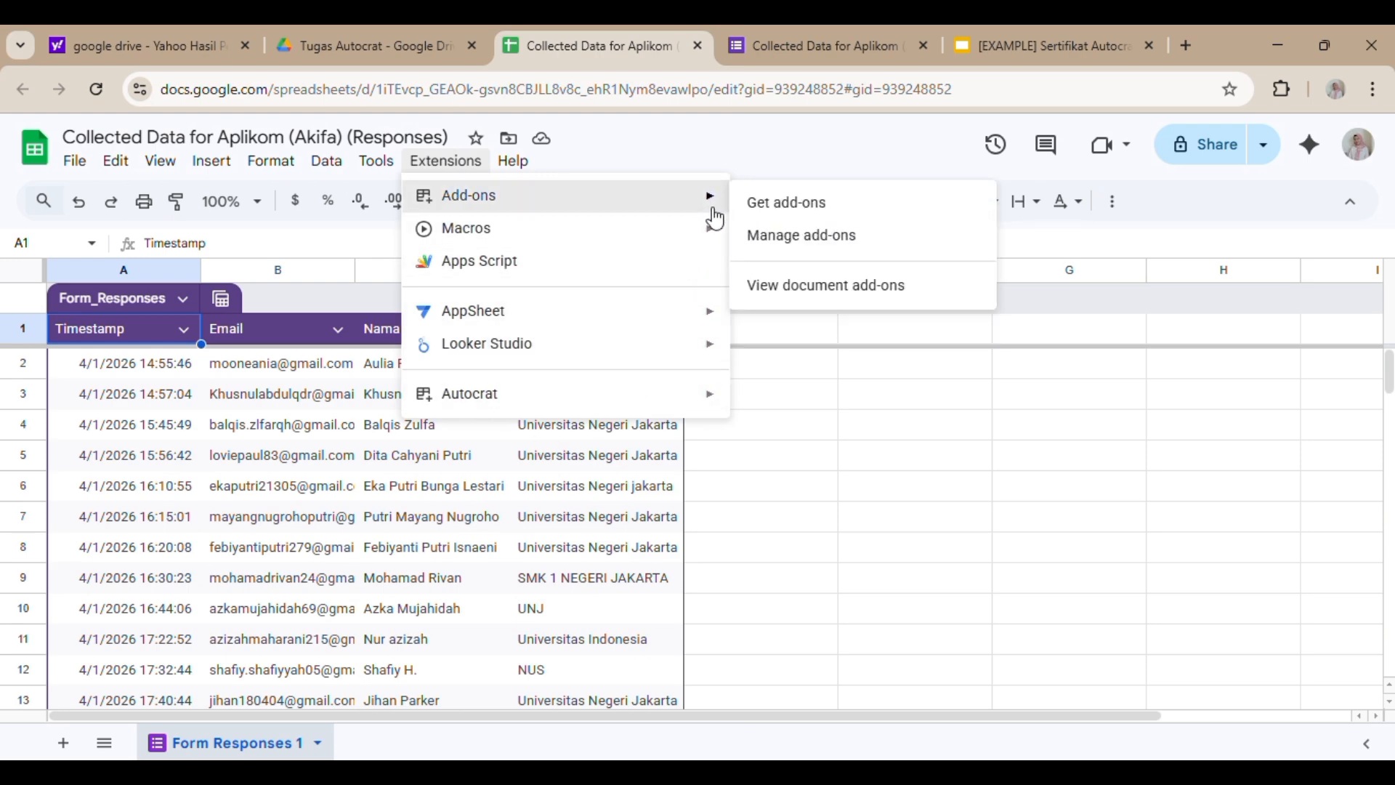
left_click(764, 211)
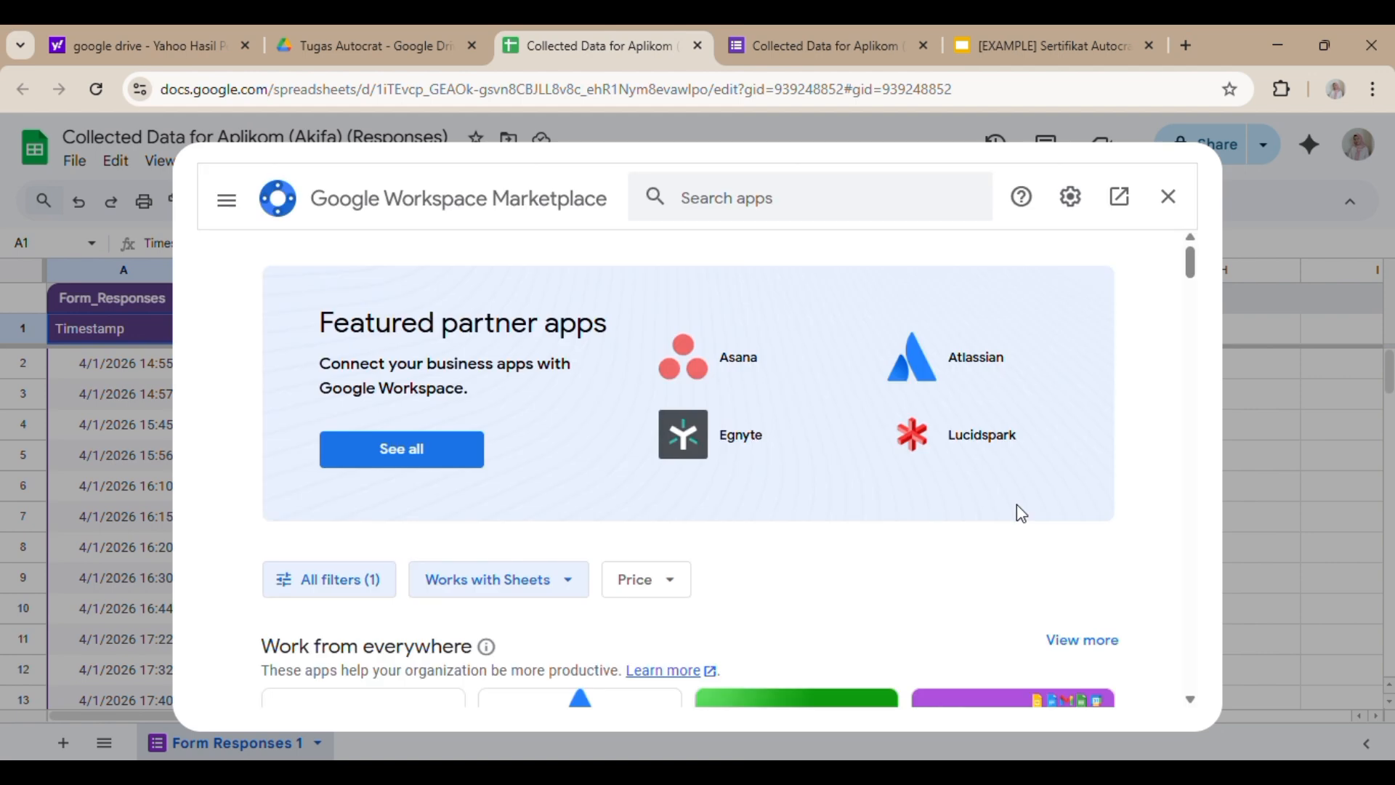
scroll(1029, 541, "down", 5)
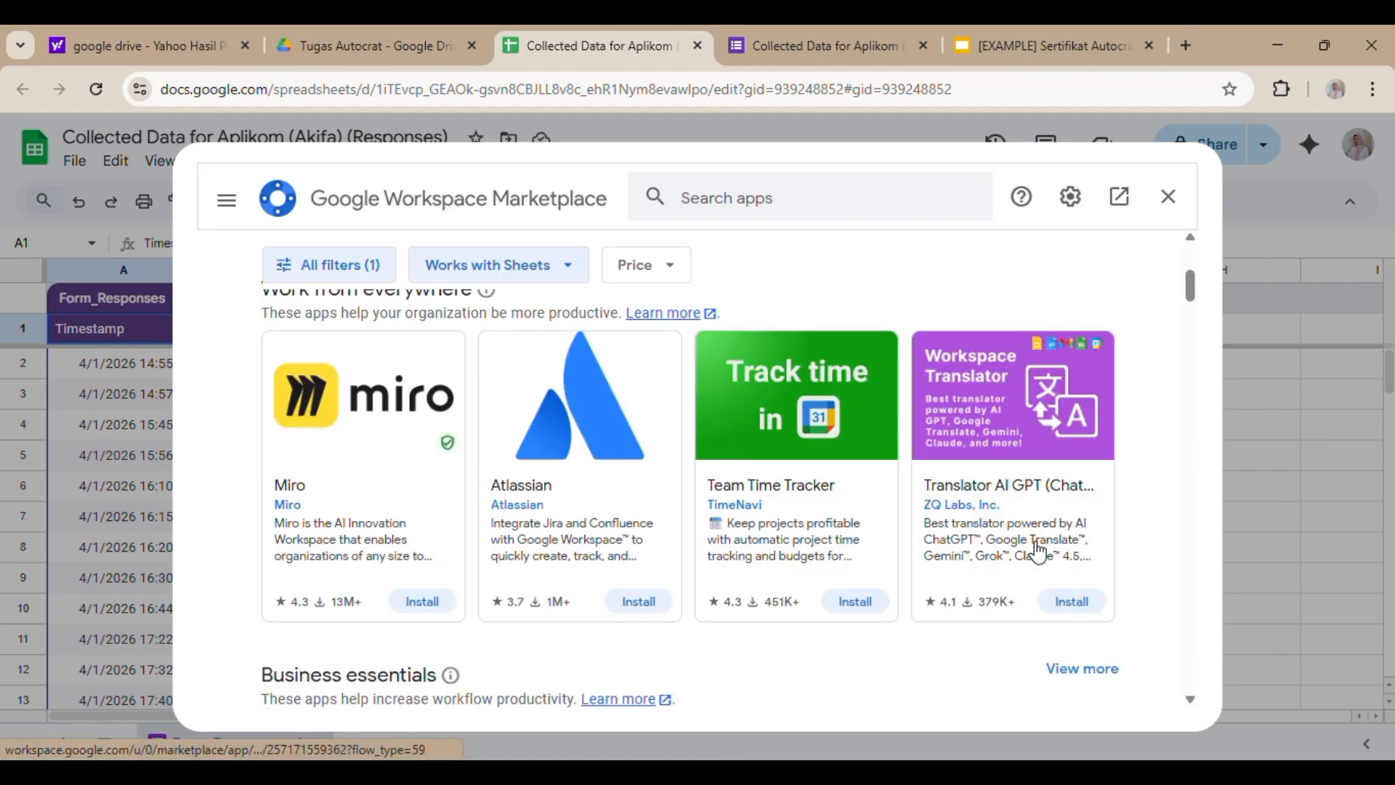
left_click(1169, 196)
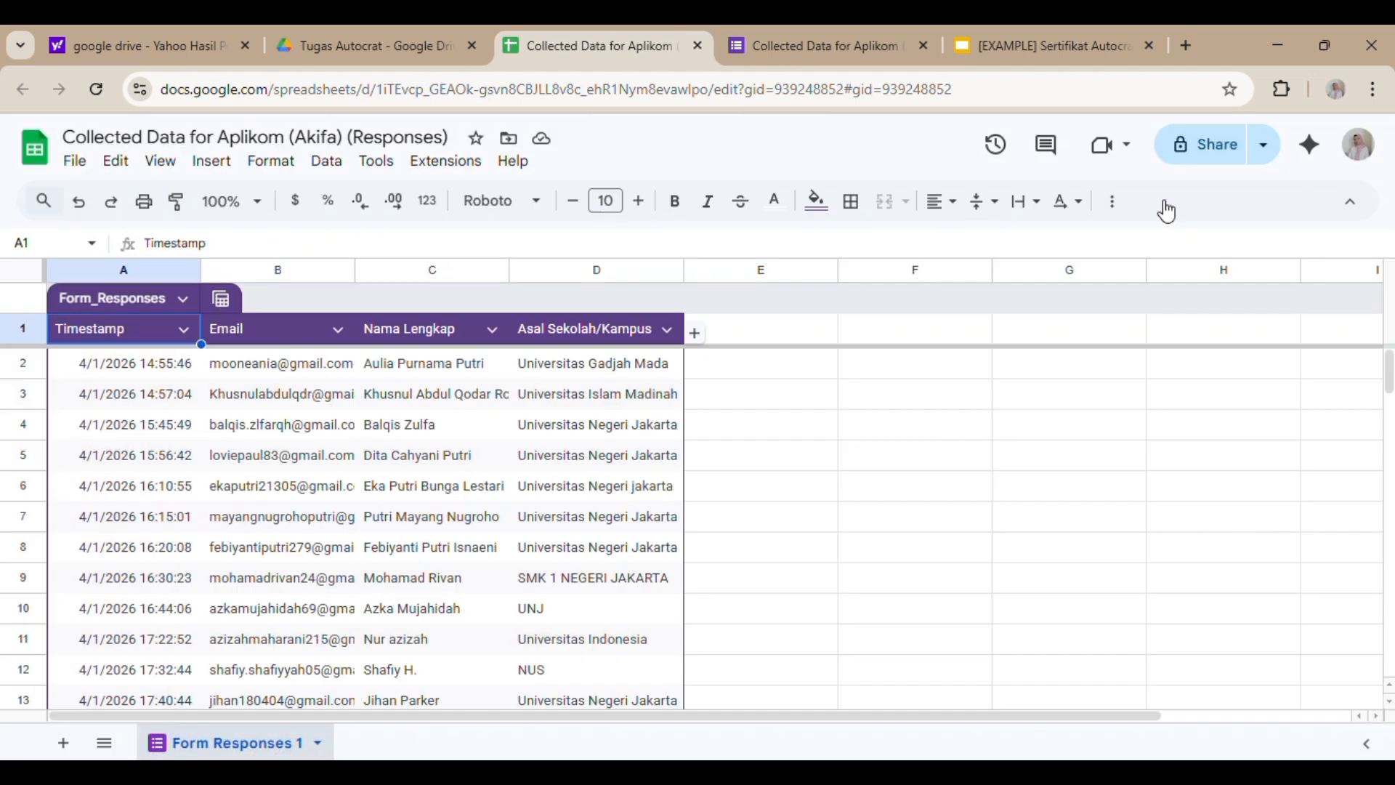
- Launch the Autocrat add-on for the responses spreadsheet and start a new merge job
left_click(445, 161)
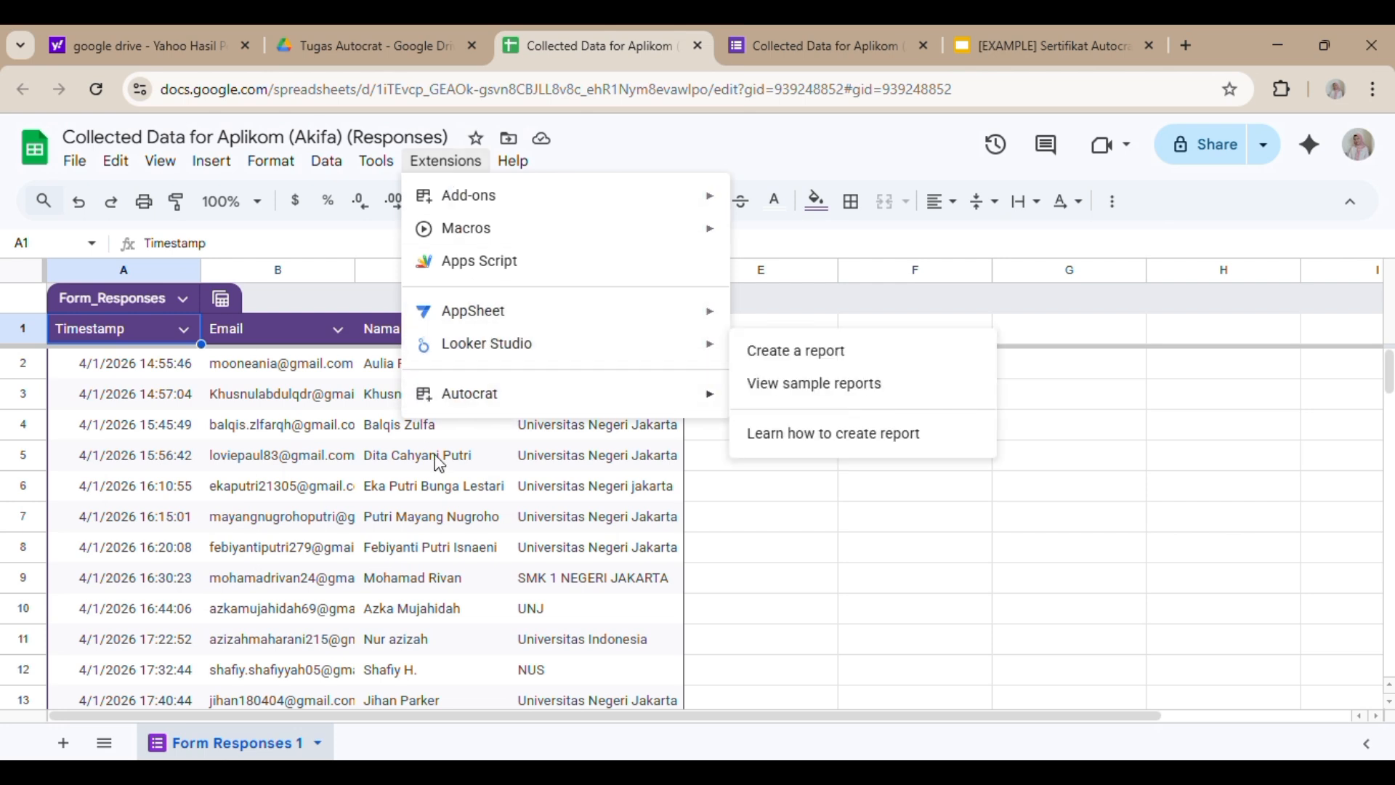
mouse_move(570, 392)
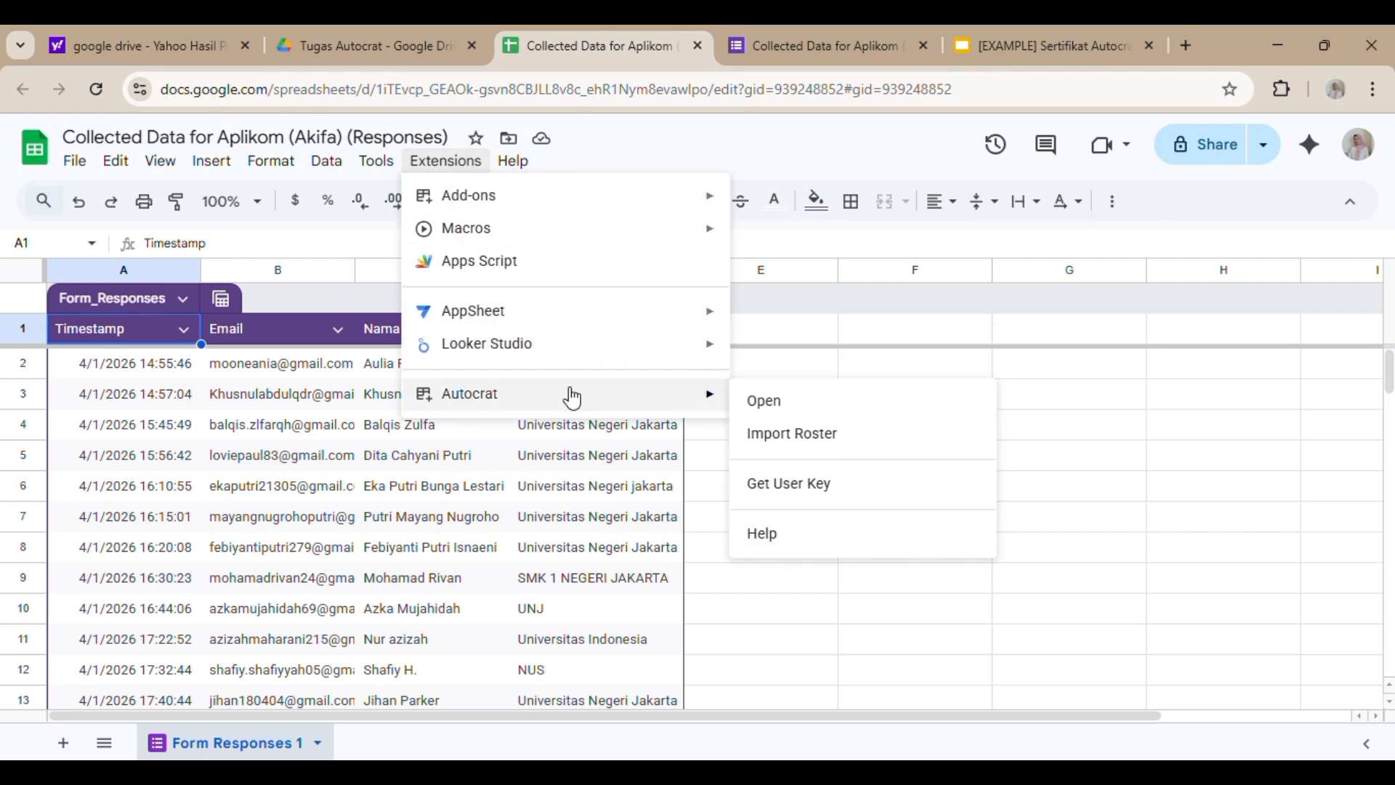
left_click(749, 402)
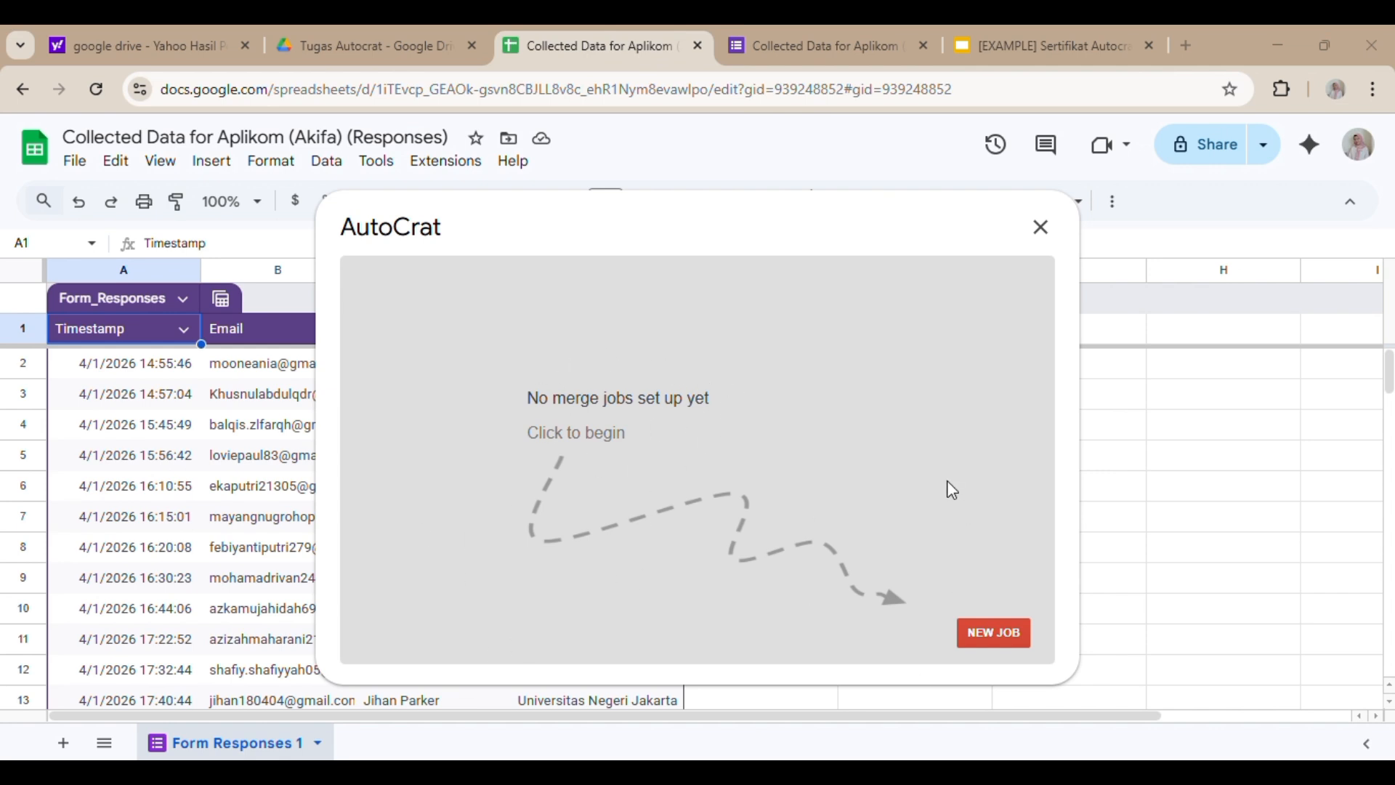
left_click(981, 638)
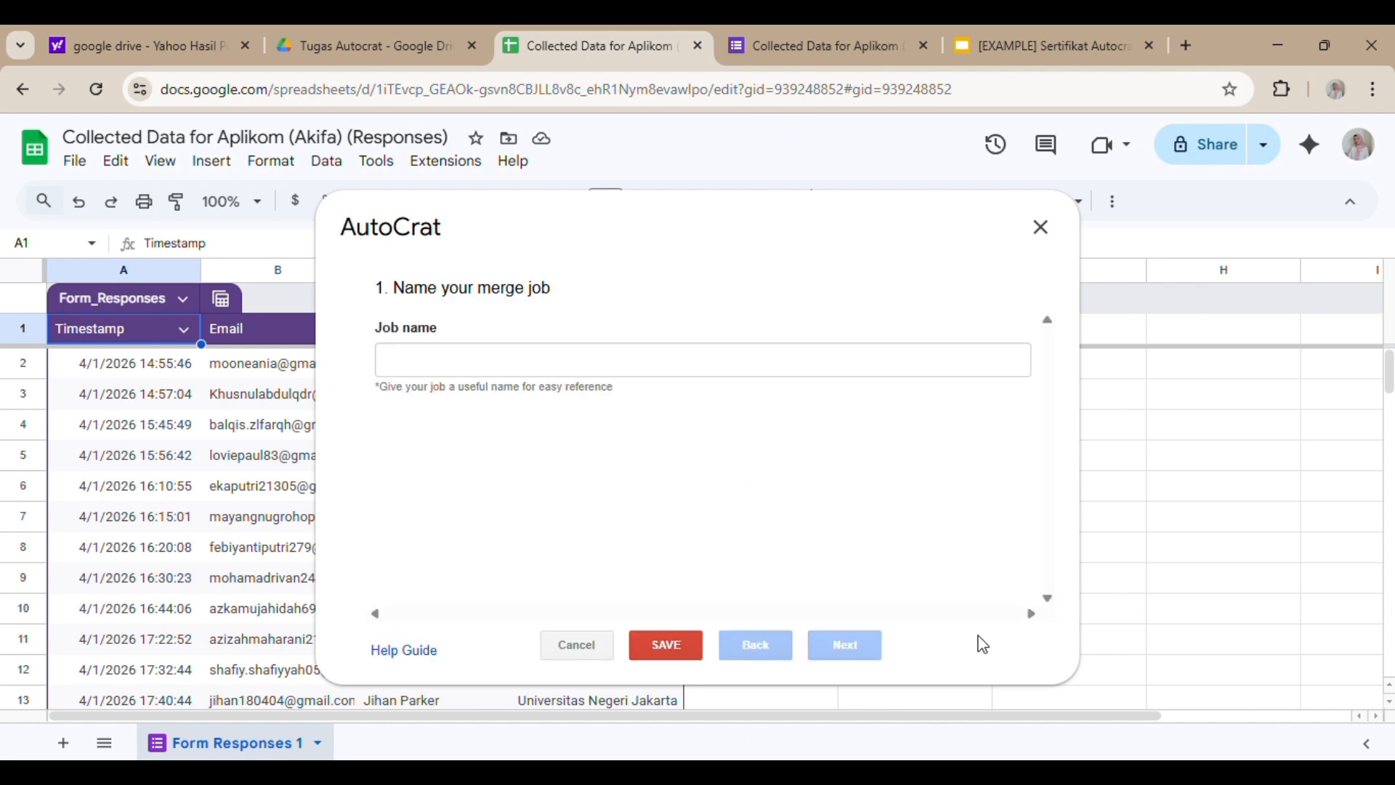
- Name the merge job "Seminar Pelatihan Pengembangan Karakter", checking the seminar title on the certificate template, and continue to template selection
left_click(439, 370)
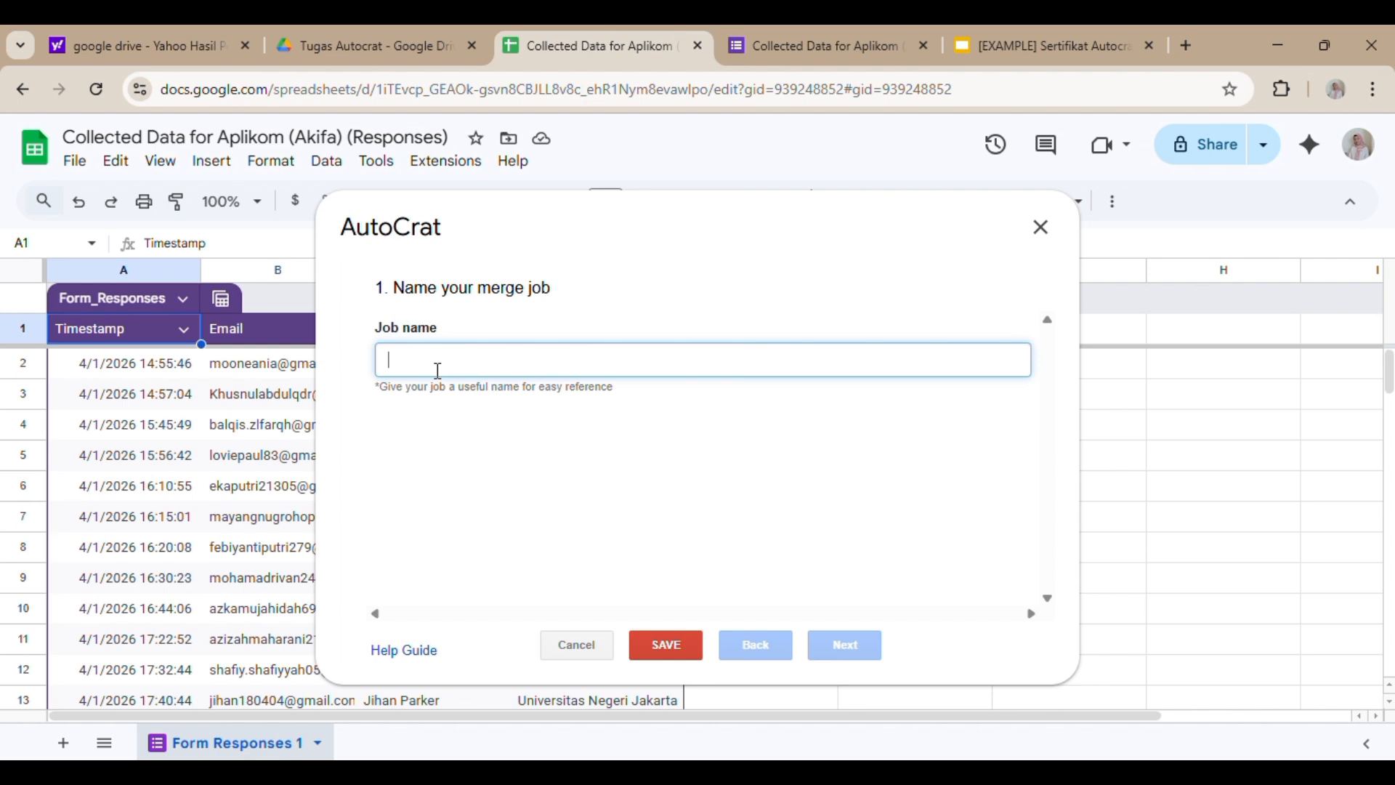
key("Caps_Lock")
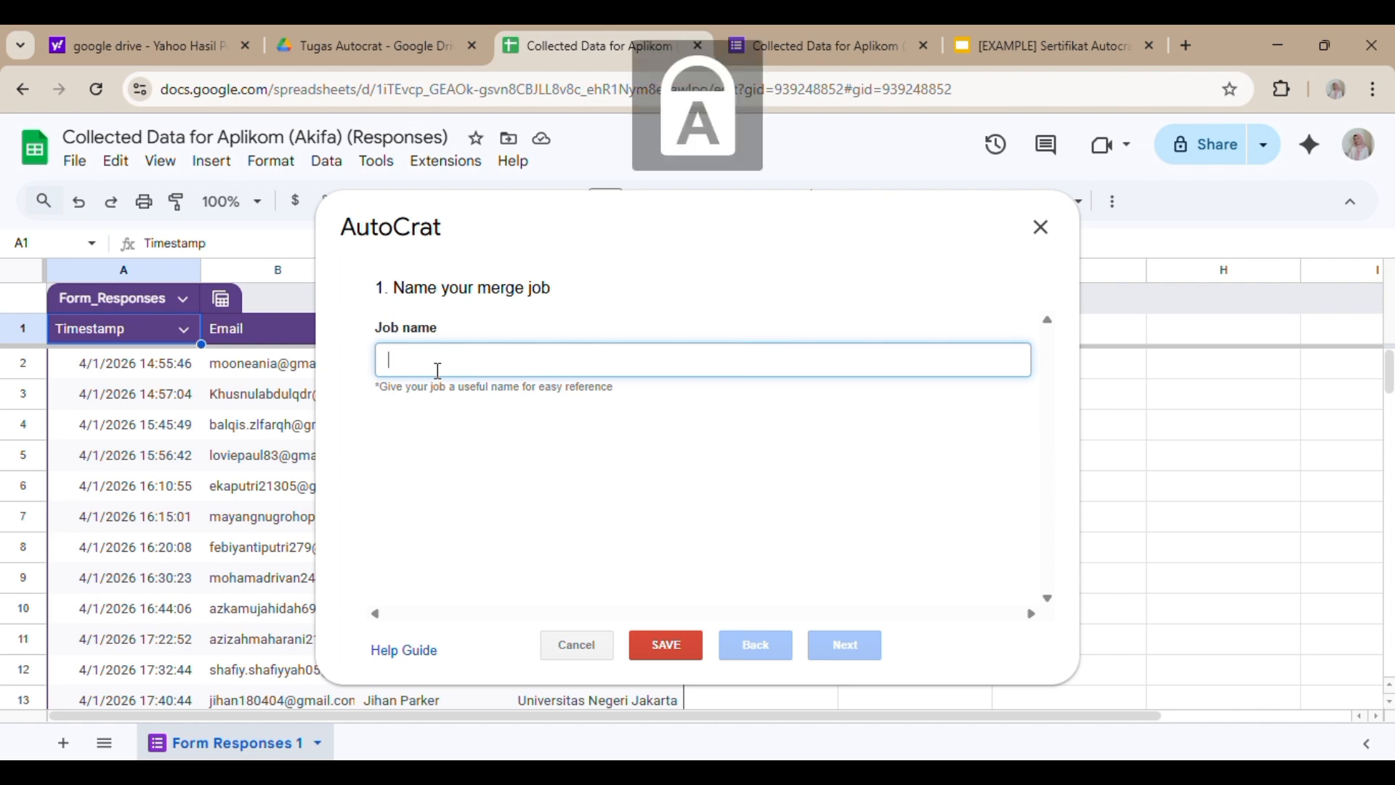
type("S")
key("Caps_Lock")
type("e")
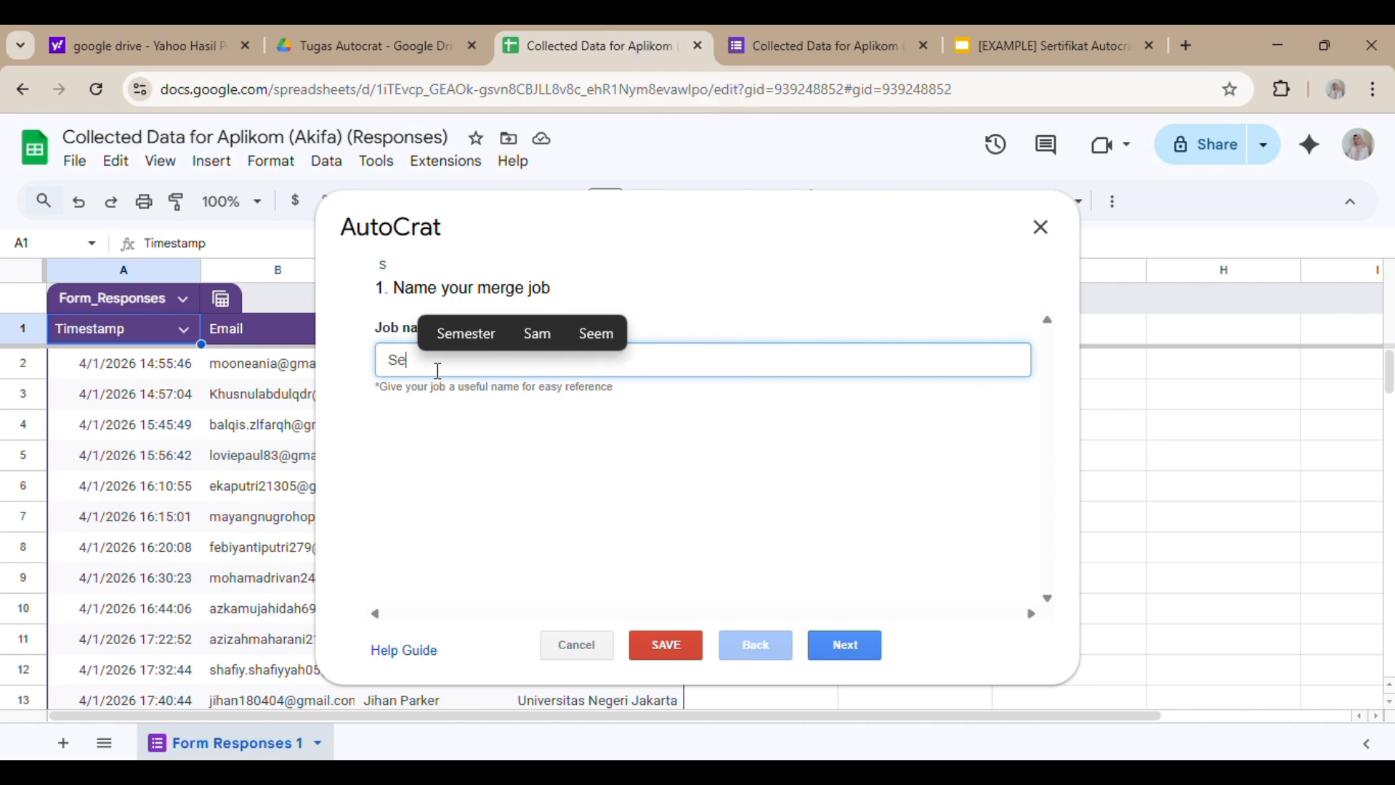
type("minar")
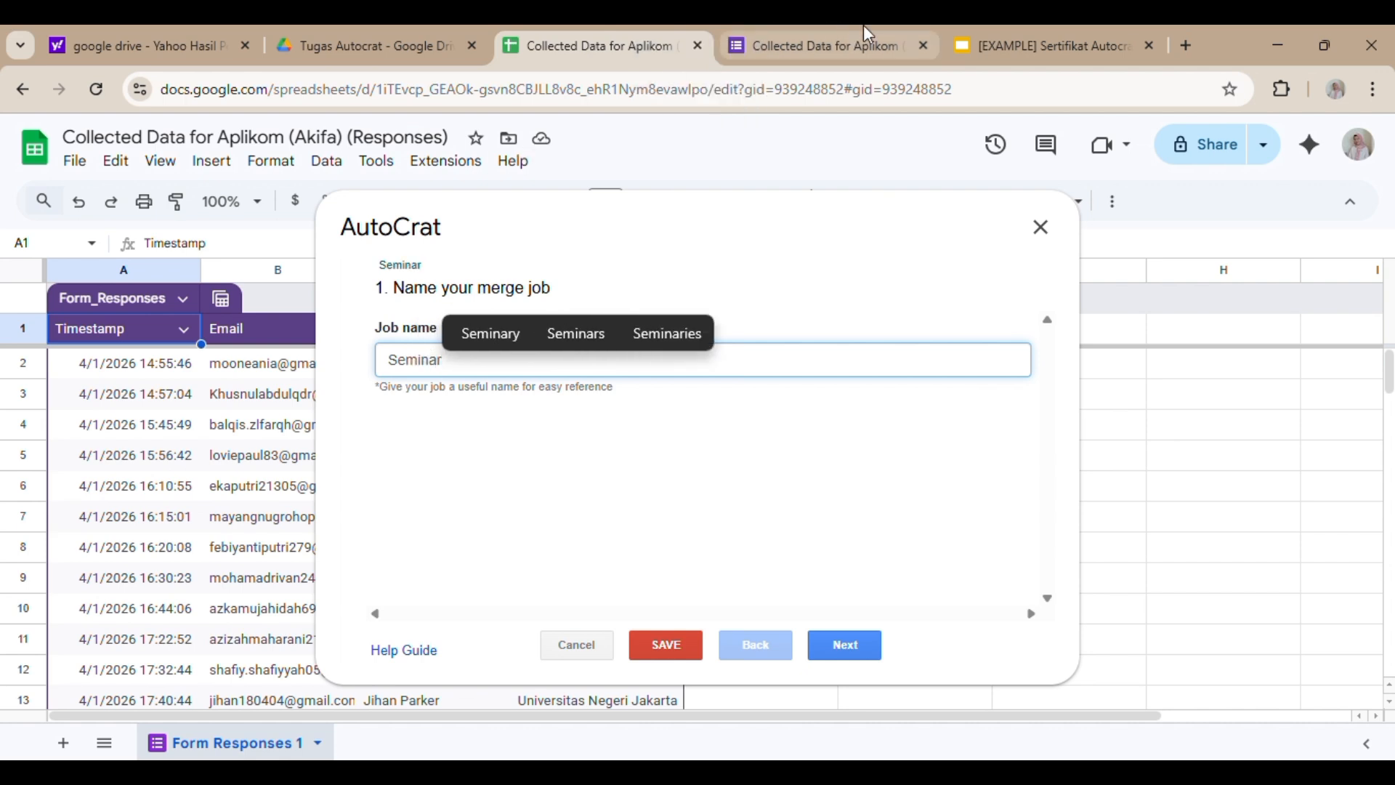
left_click(1002, 29)
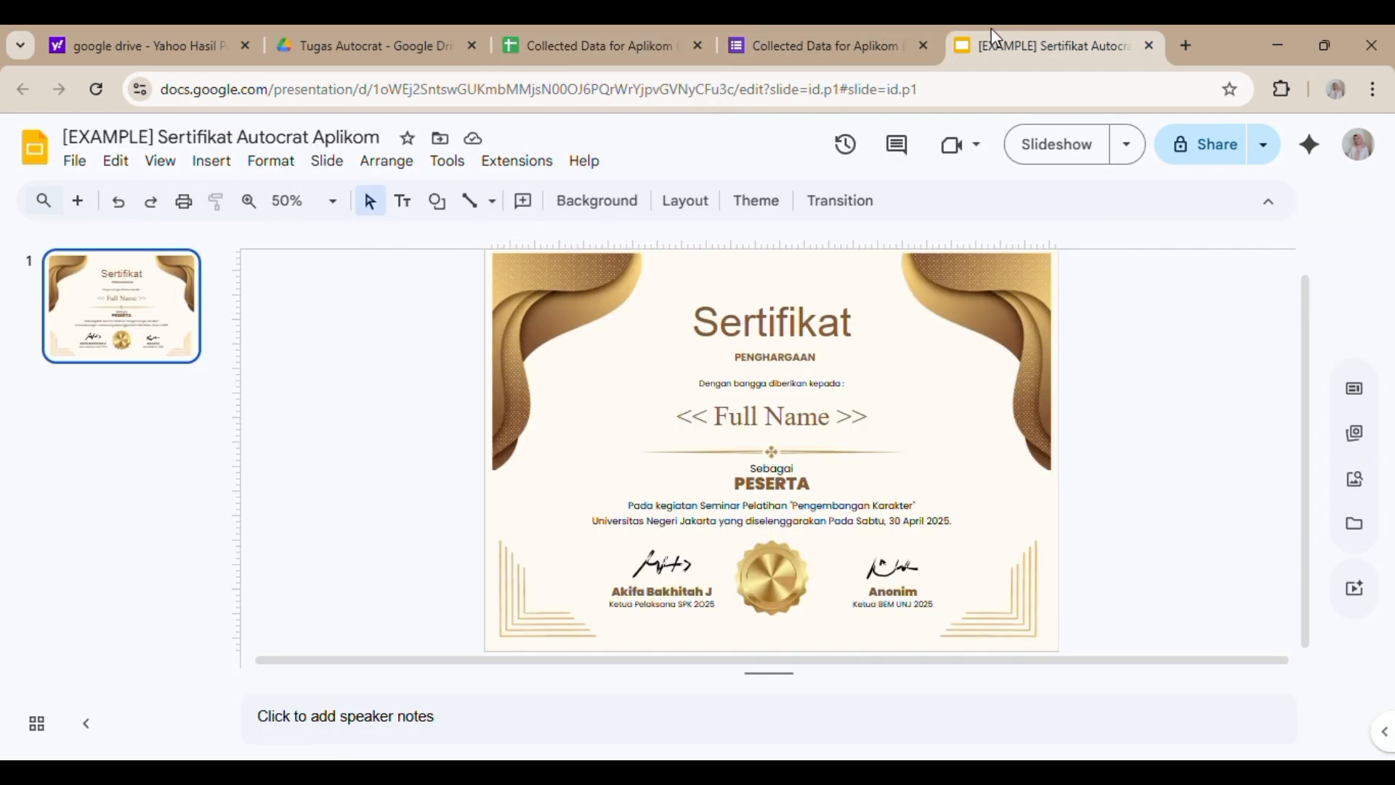
left_click(366, 34)
left_click(549, 52)
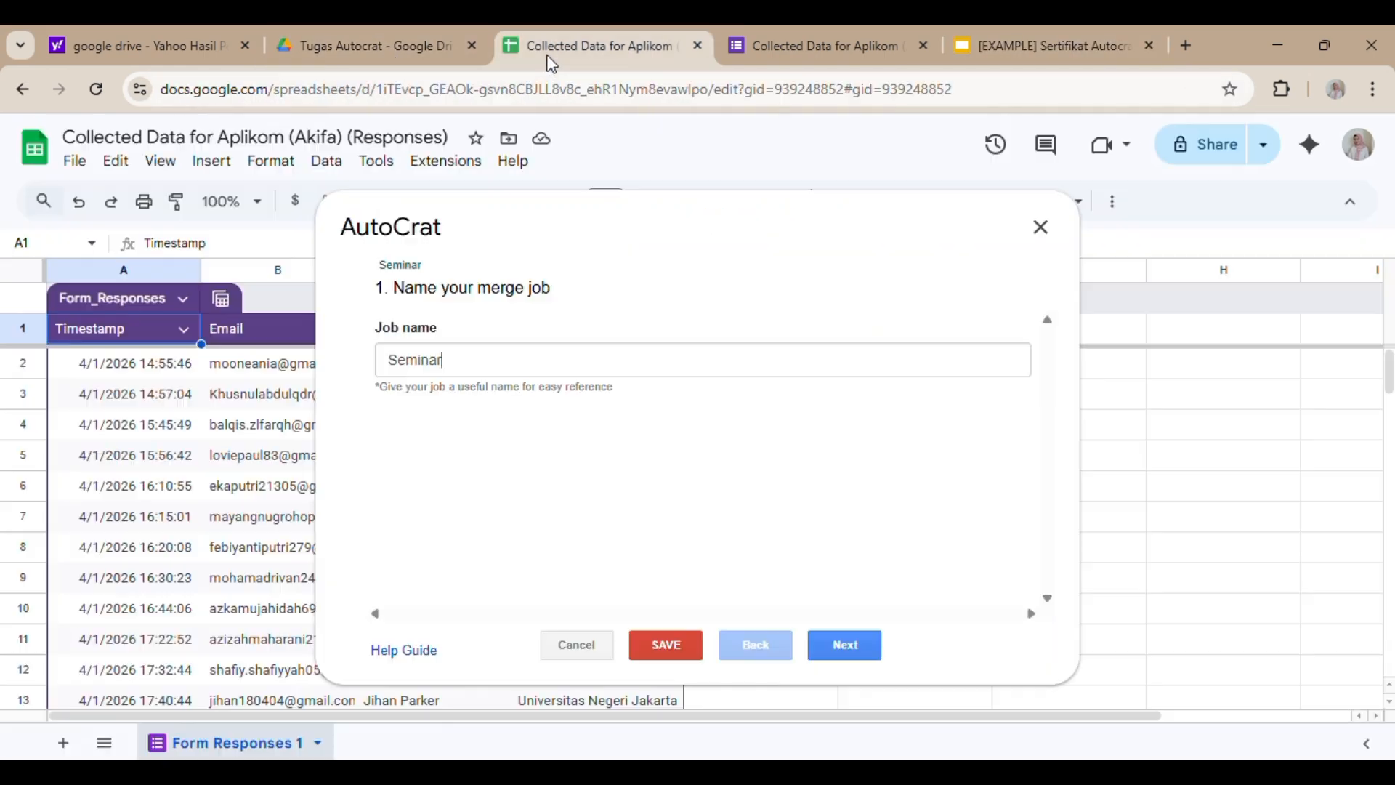
type("Pela")
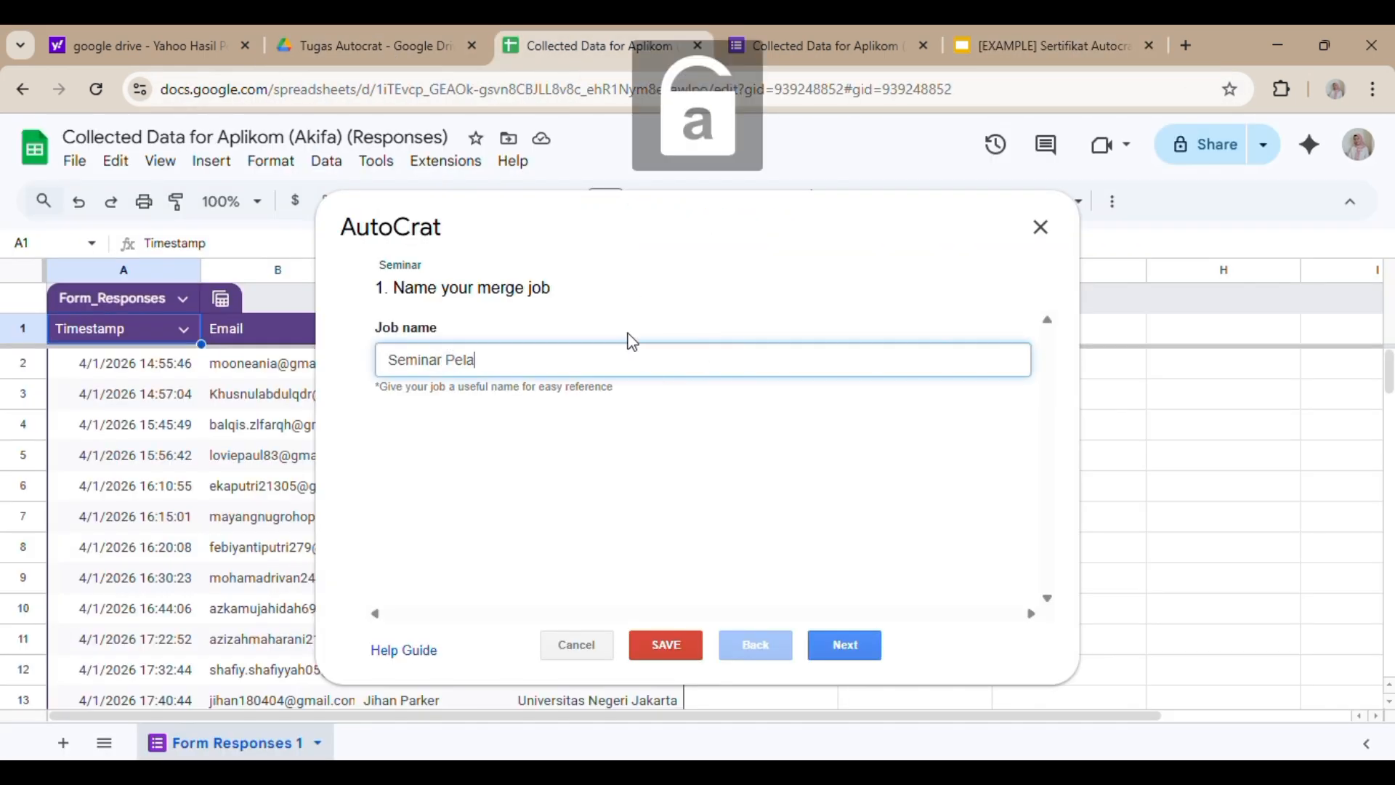
type("tihan Pen")
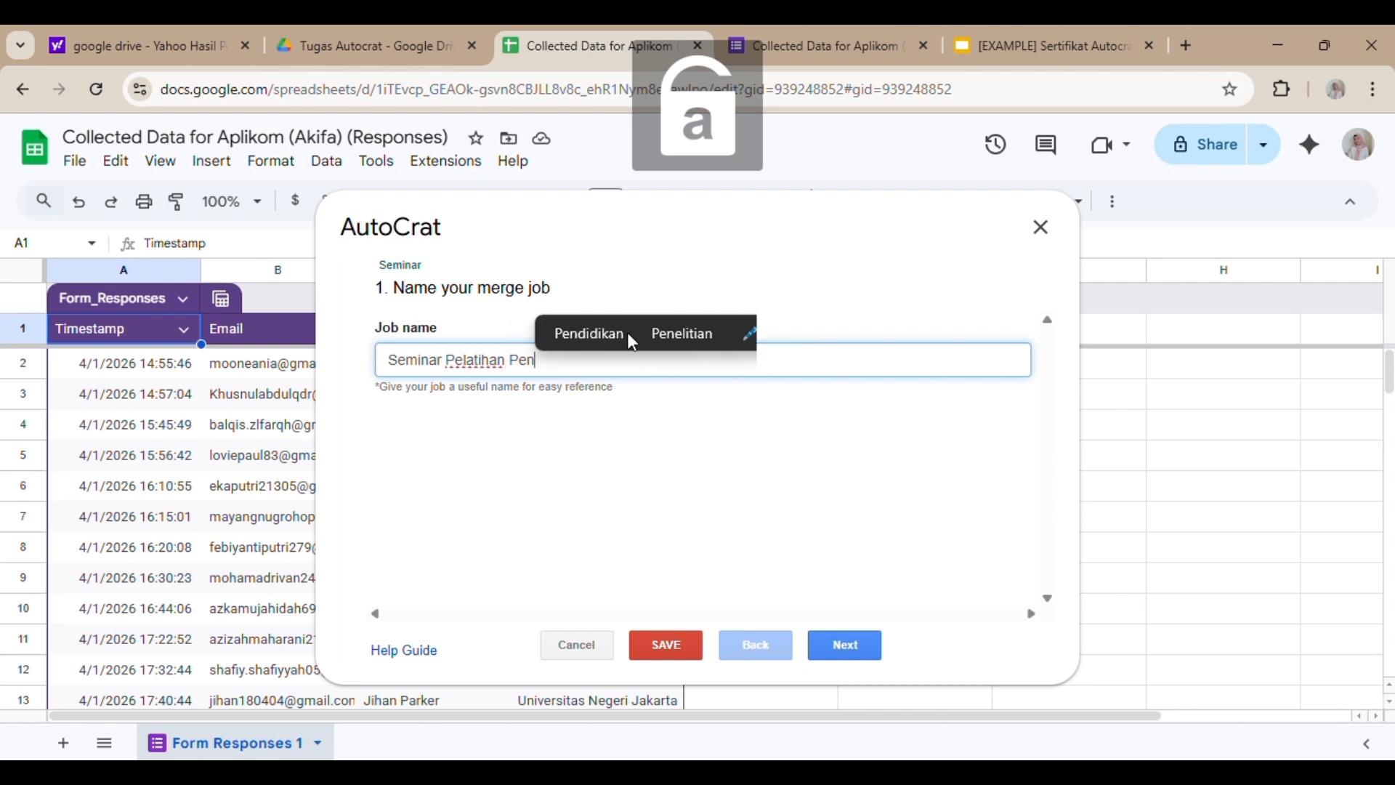
type("gembangan Kar")
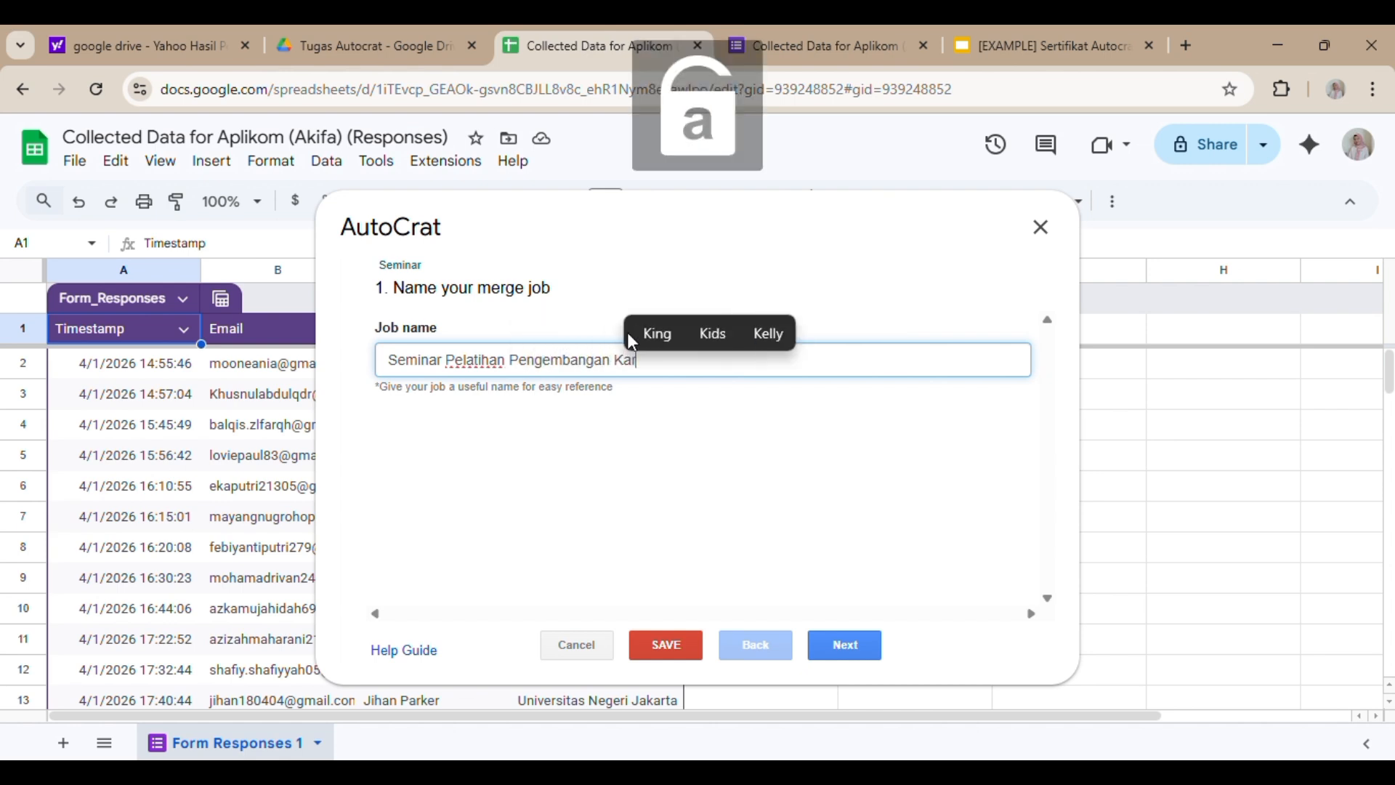
type("akter")
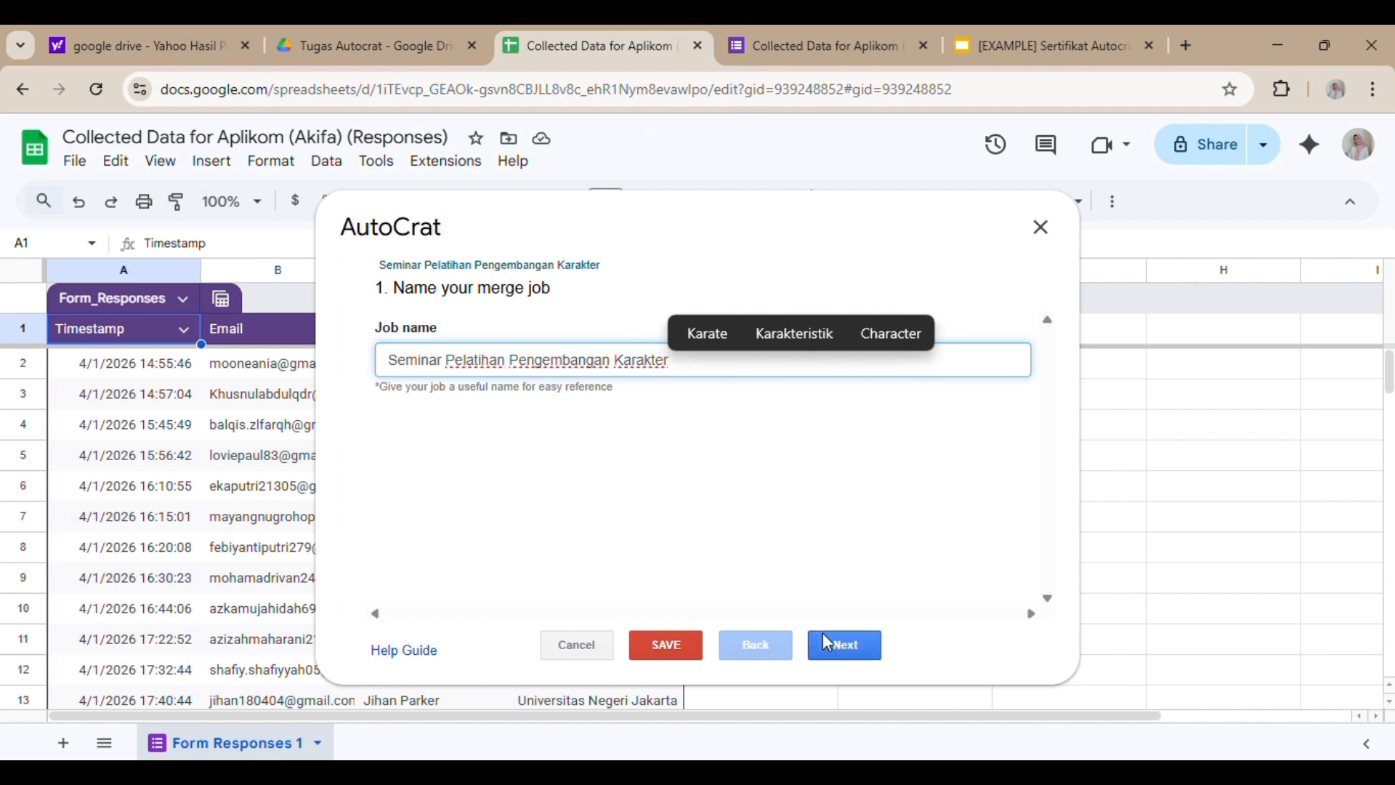
left_click(847, 647)
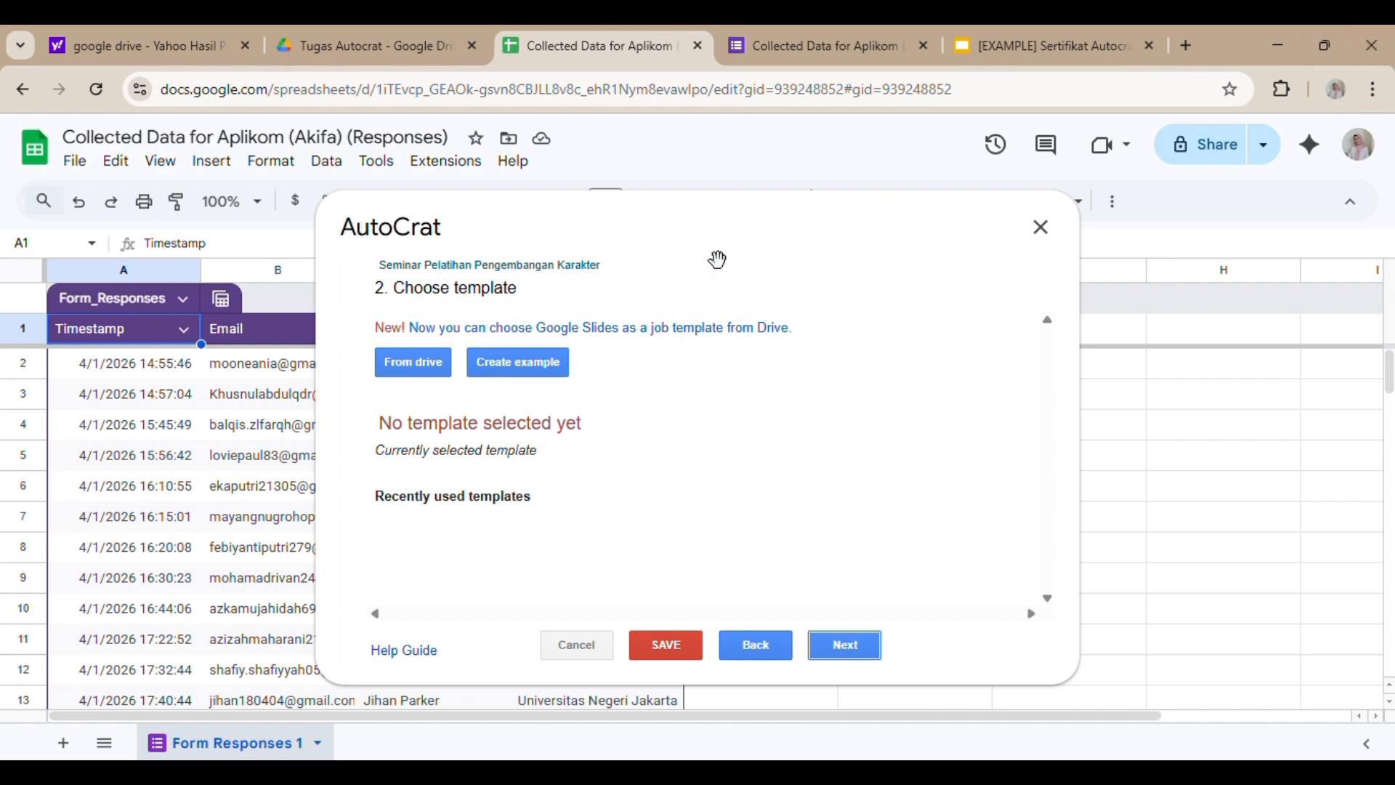
- Choose the "[EXAMPLE] Sertifikat Autocrat Aplikom" Google Slides file from Drive as the job's template
left_click(418, 371)
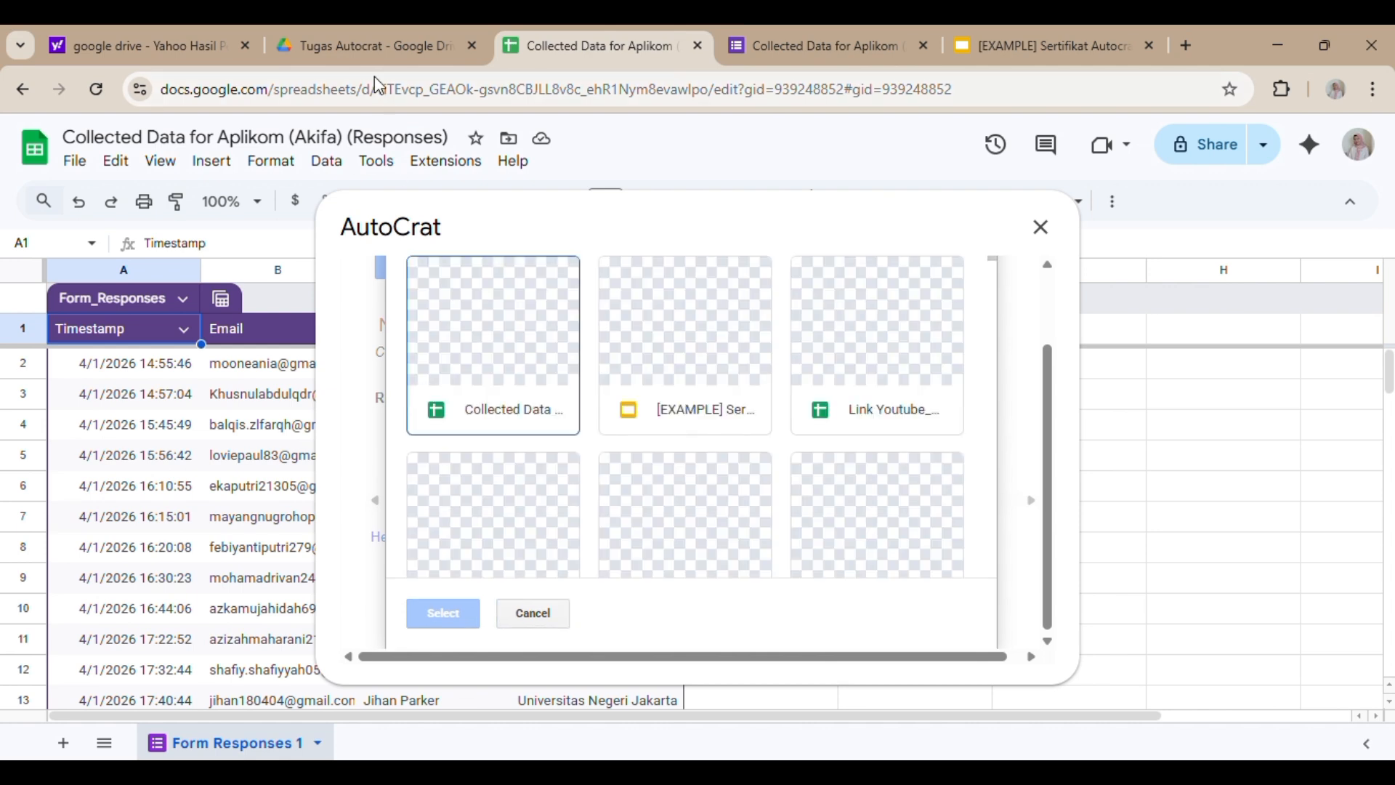
left_click(366, 48)
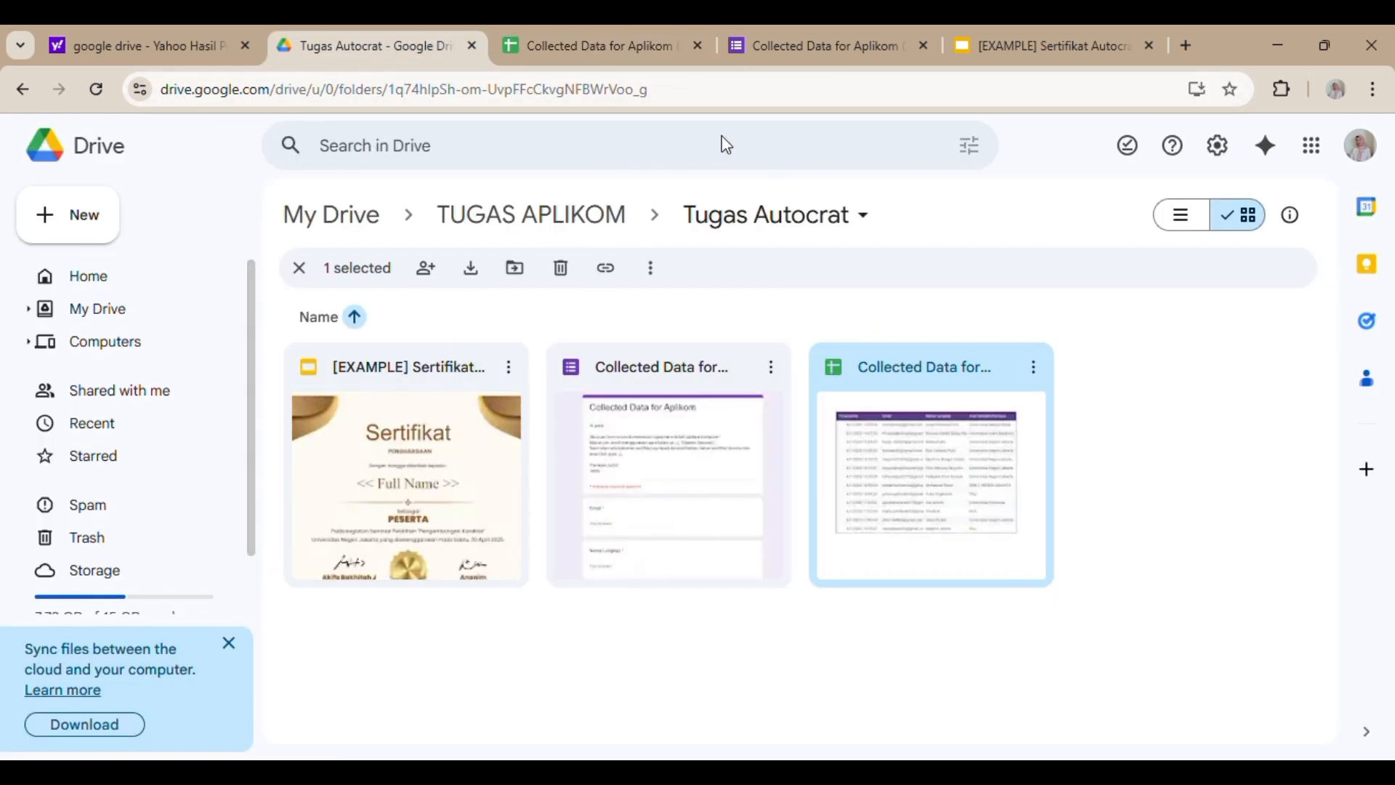
left_click(549, 62)
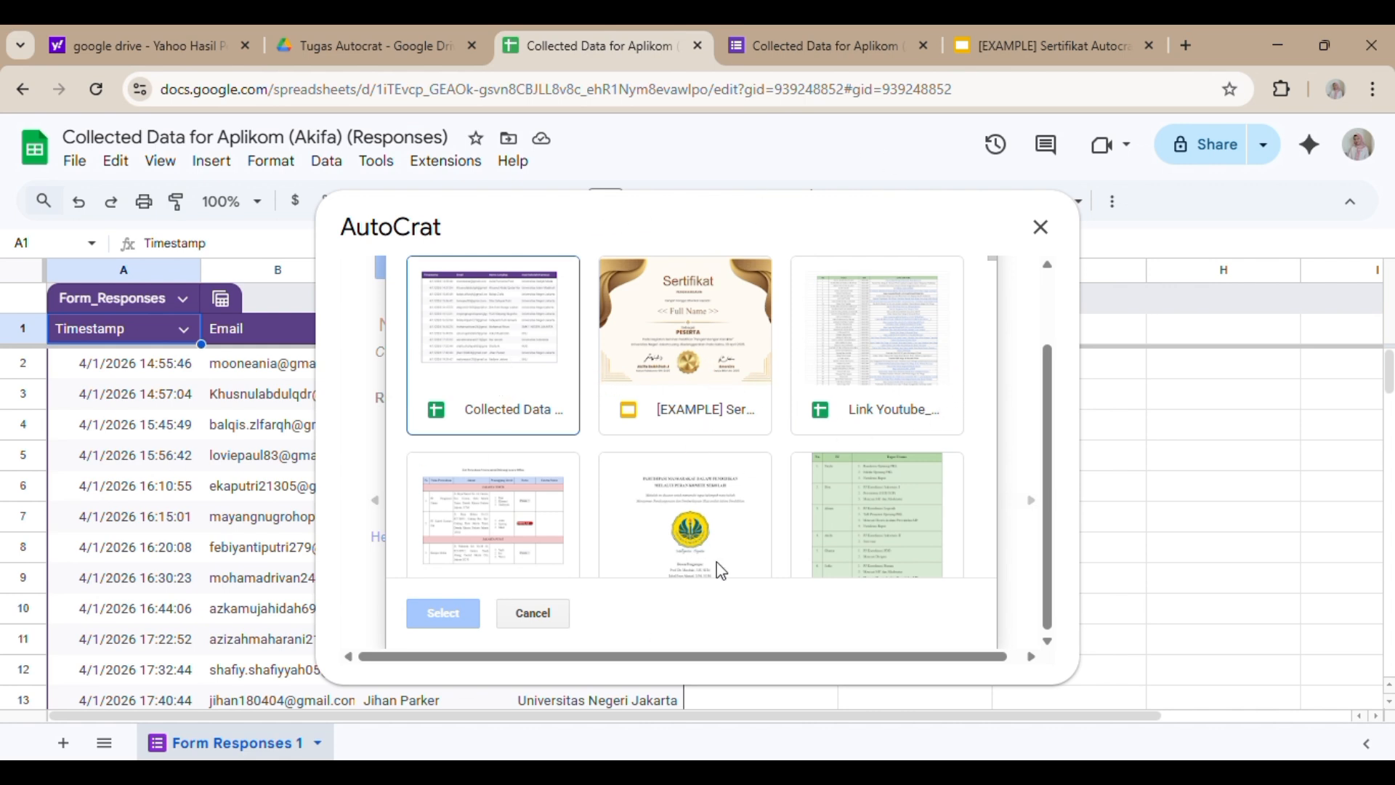
left_click(683, 314)
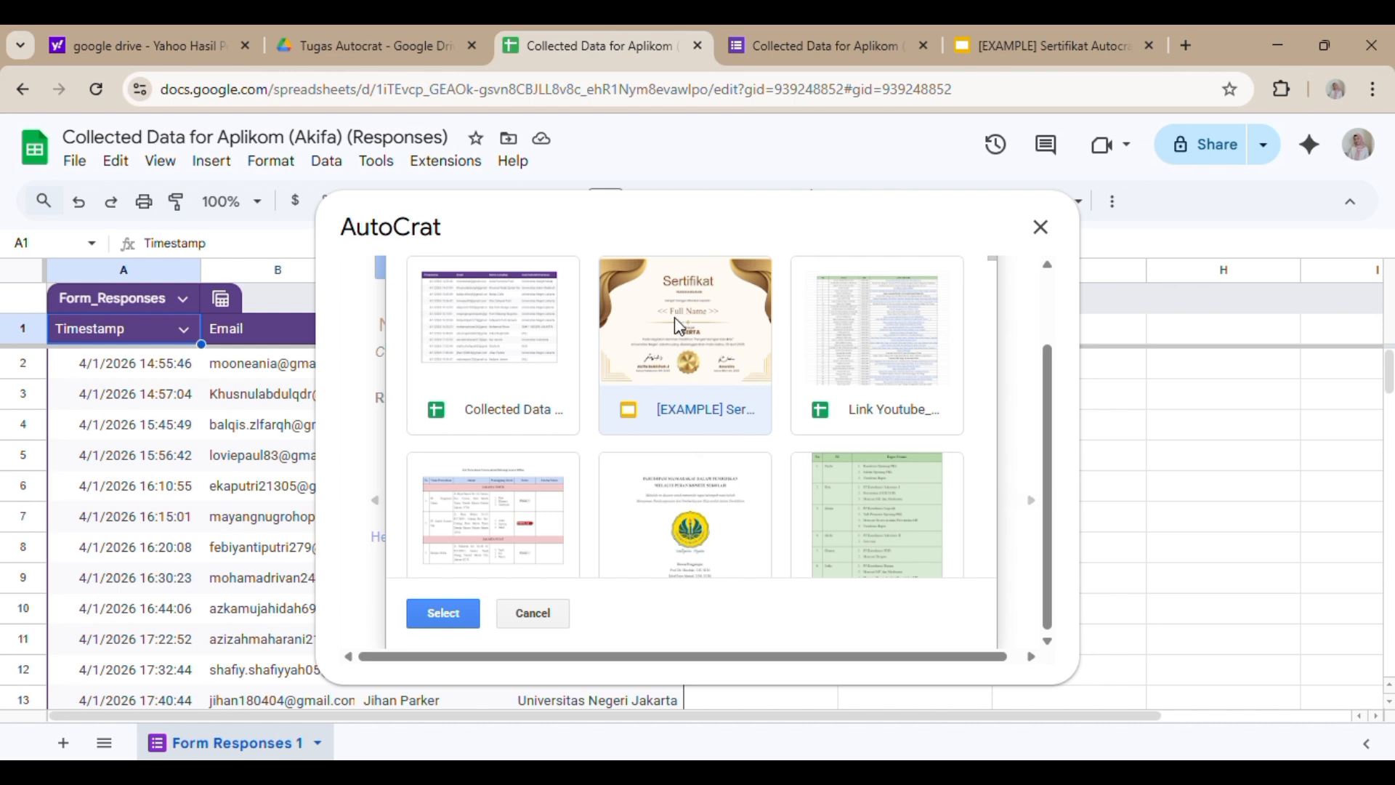
left_click(442, 612)
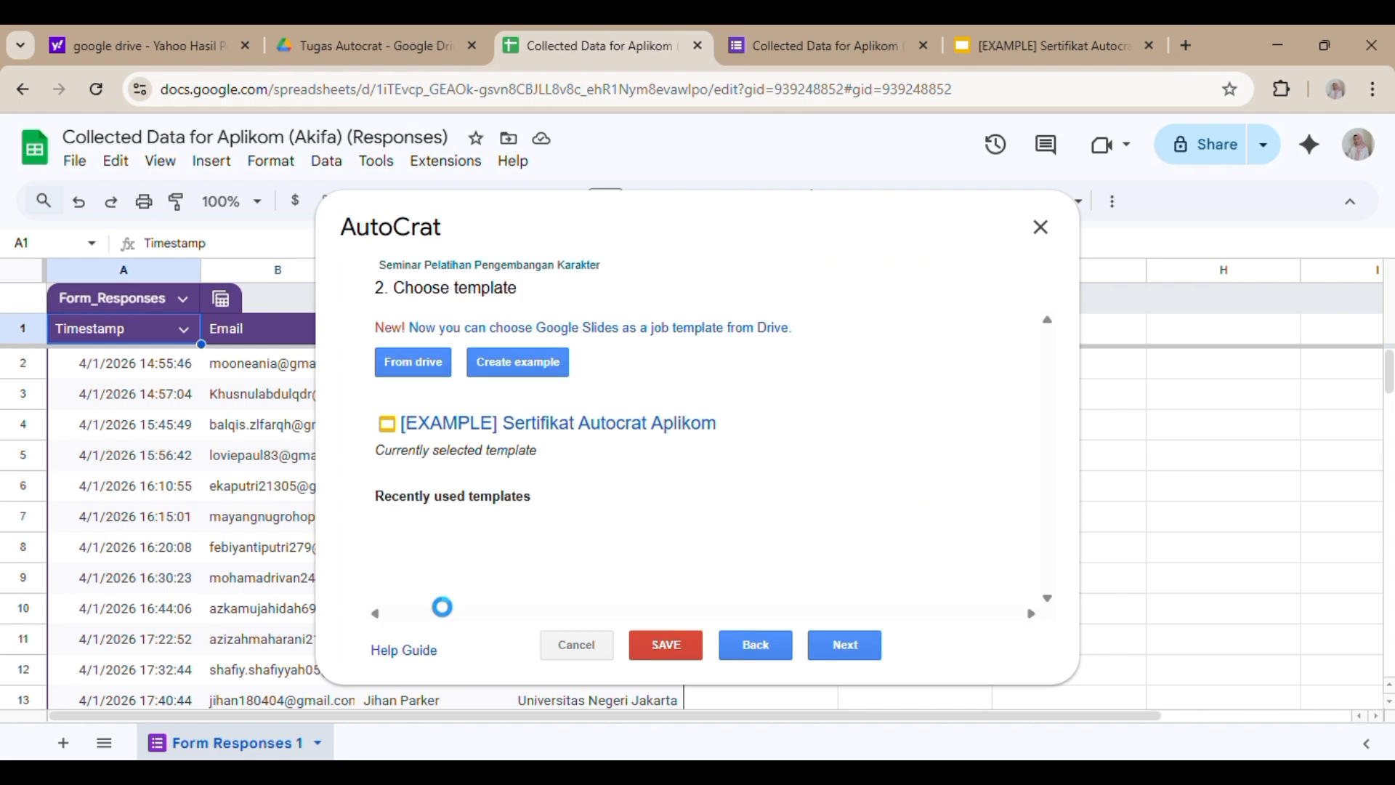
- Examine the << Full Name >> placeholder on the certificate slide and the Collected Data form, and return to the merge job
left_click(843, 29)
left_click(1044, 40)
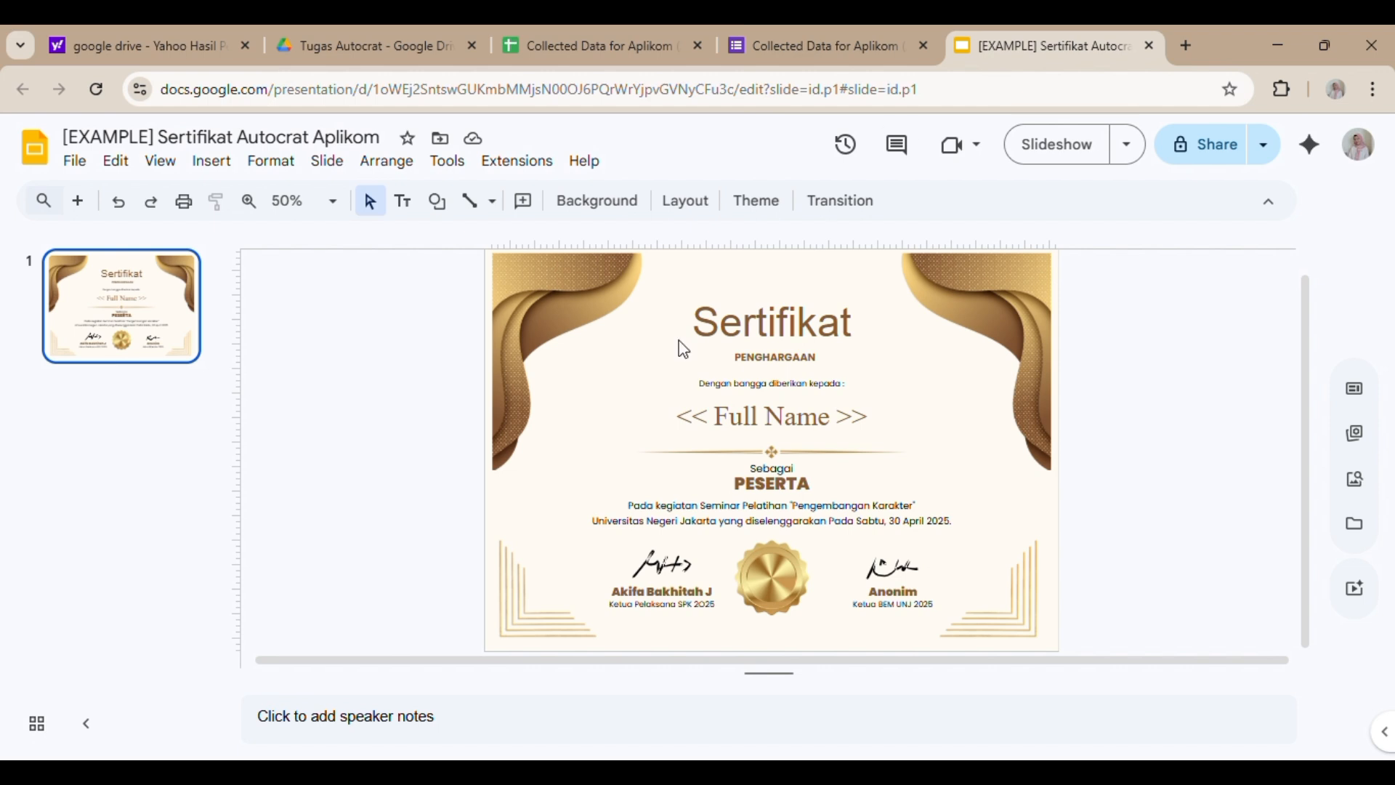
left_click(742, 418)
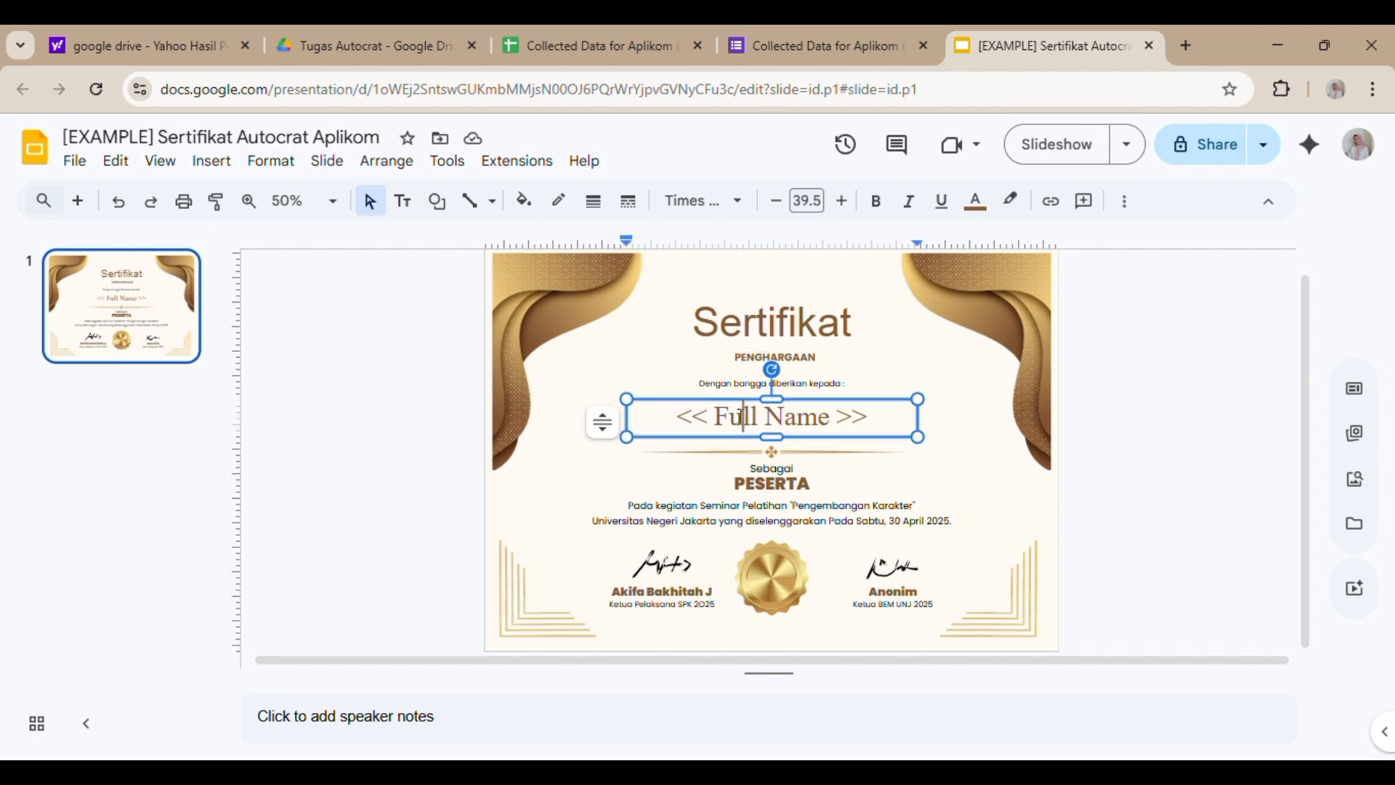
left_click(1074, 386)
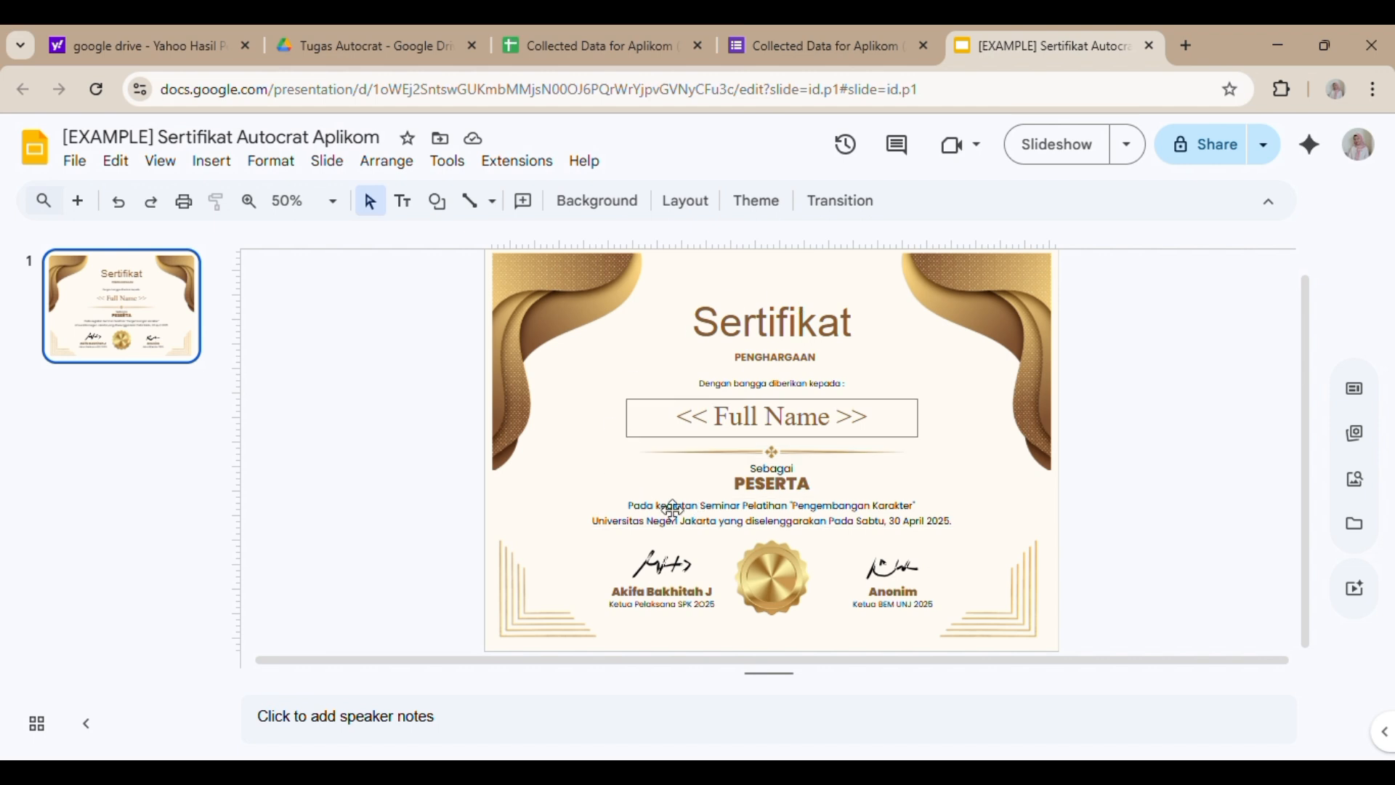
left_click(839, 34)
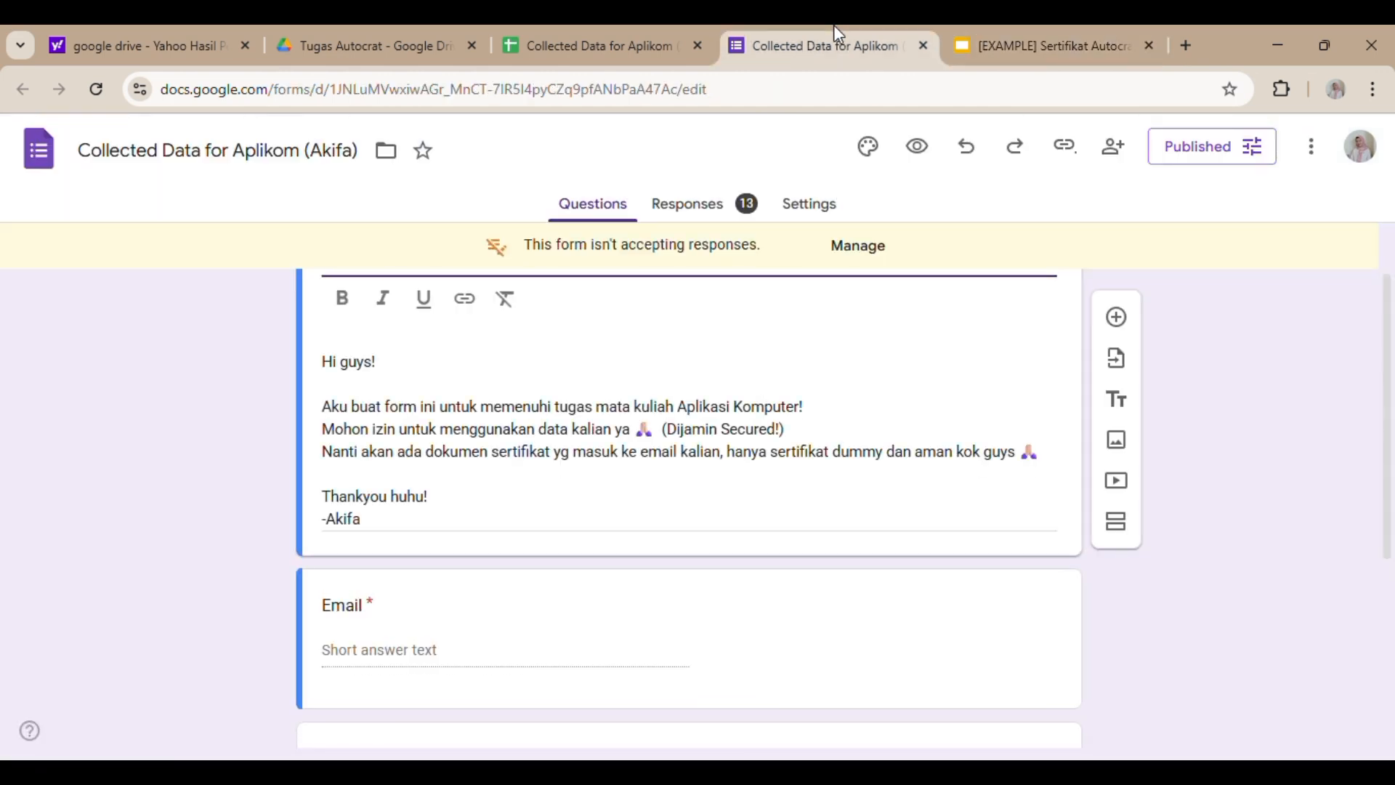
left_click(576, 34)
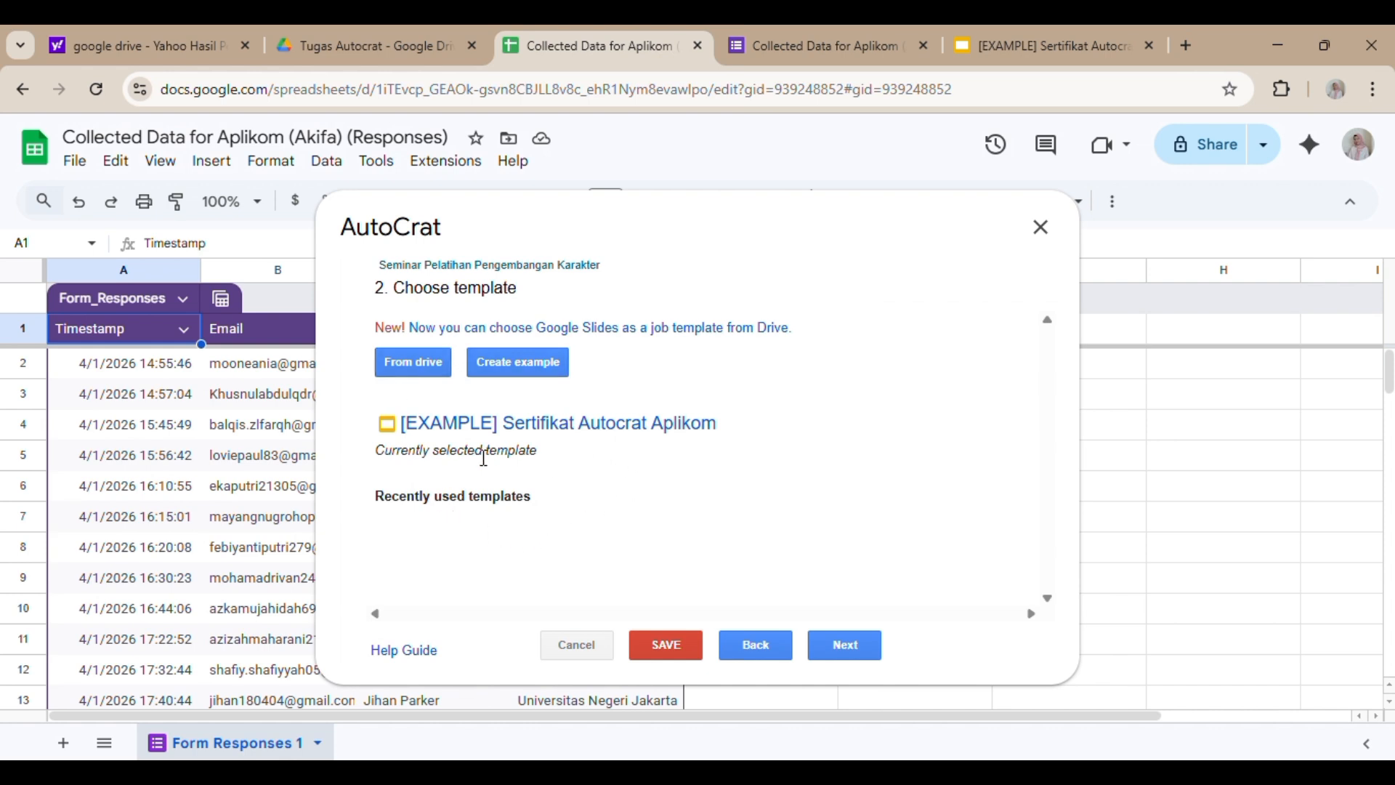
- Map the << Full Name >> tag to the Nama Lengkap column and continue to the file settings
left_click(864, 649)
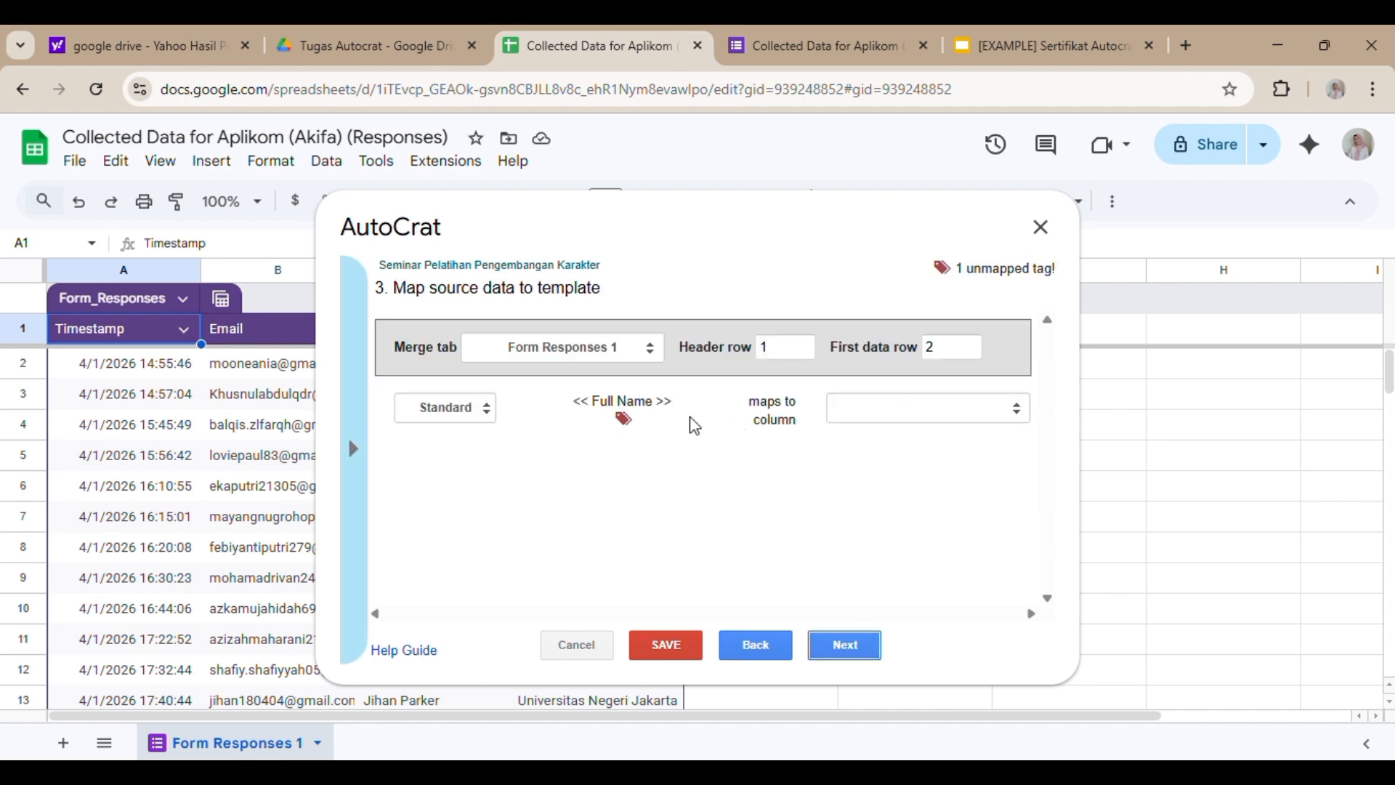
left_click(875, 412)
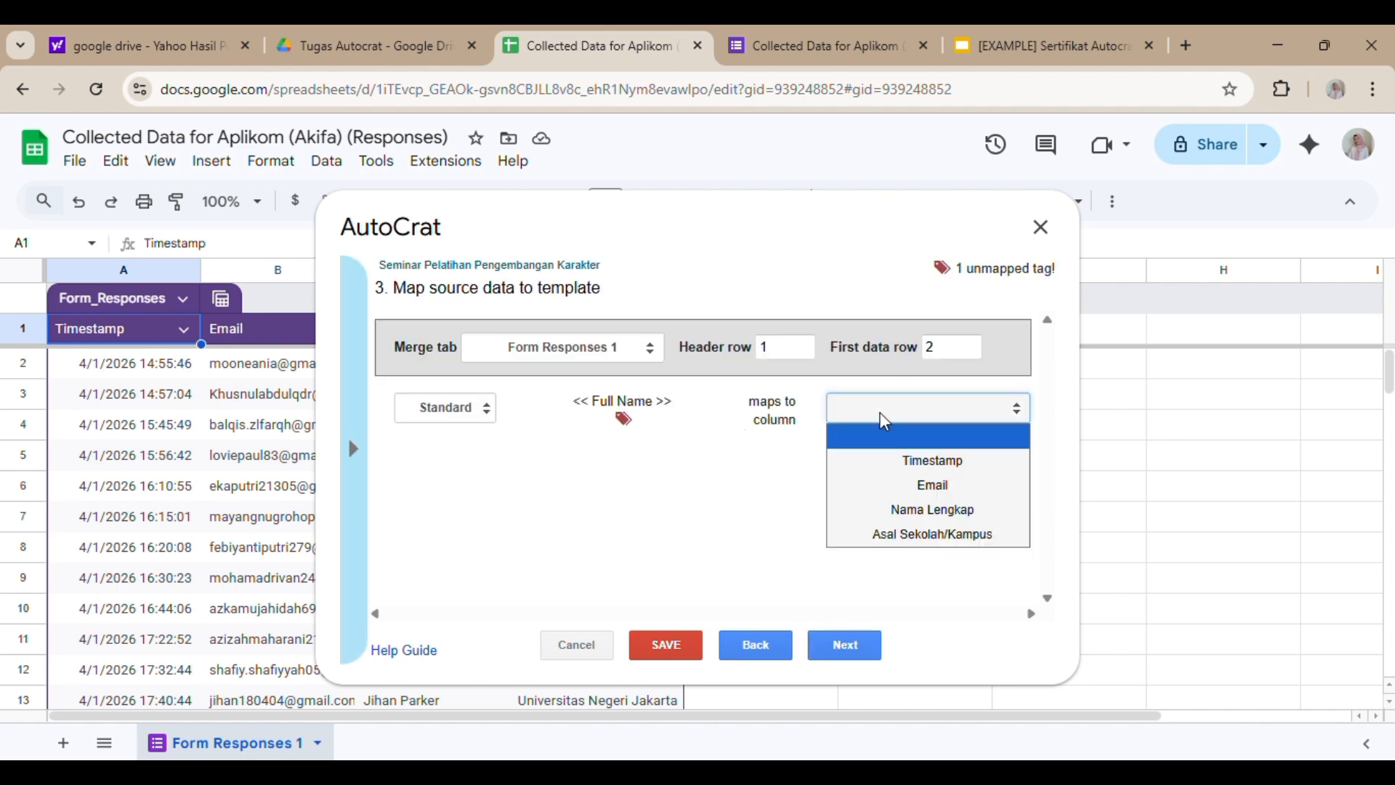
left_click(924, 510)
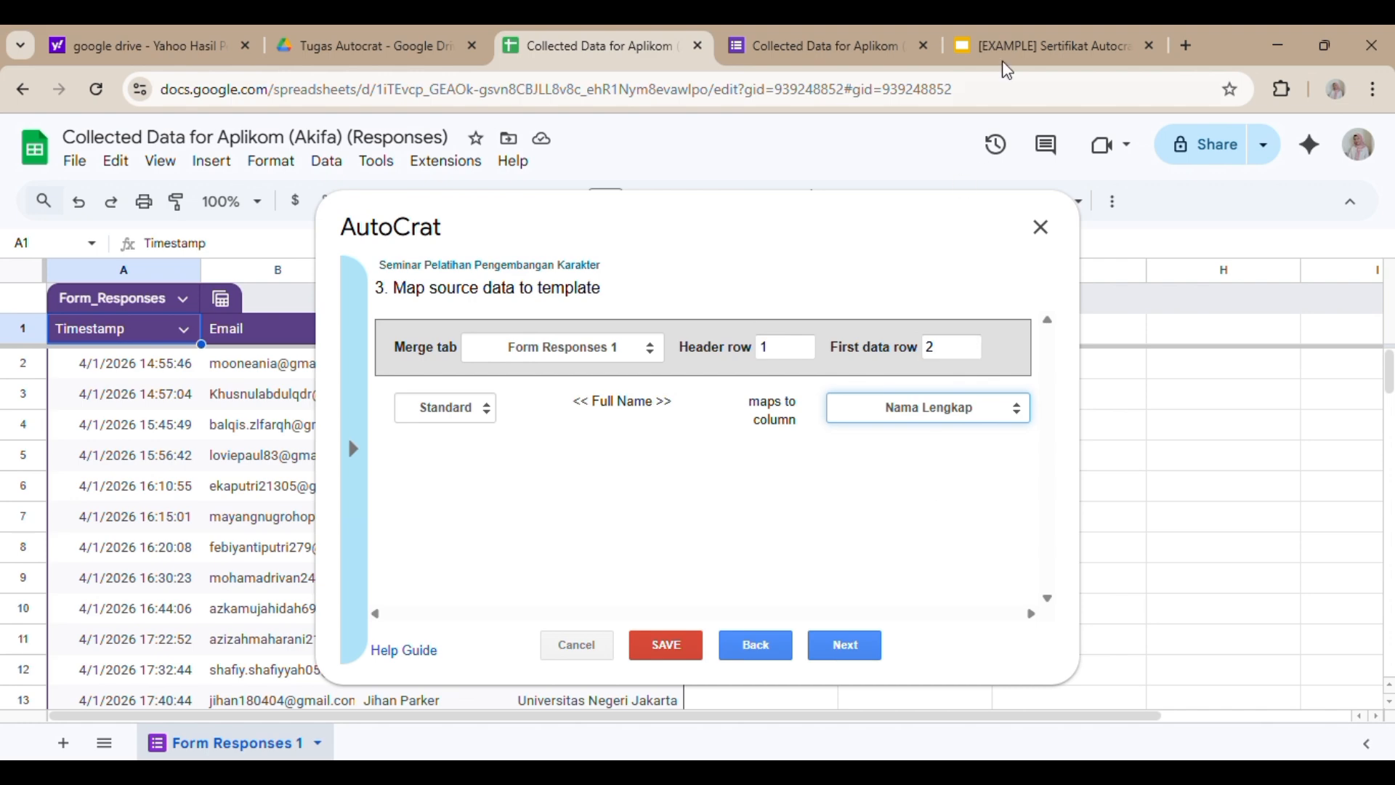
left_click(1023, 33)
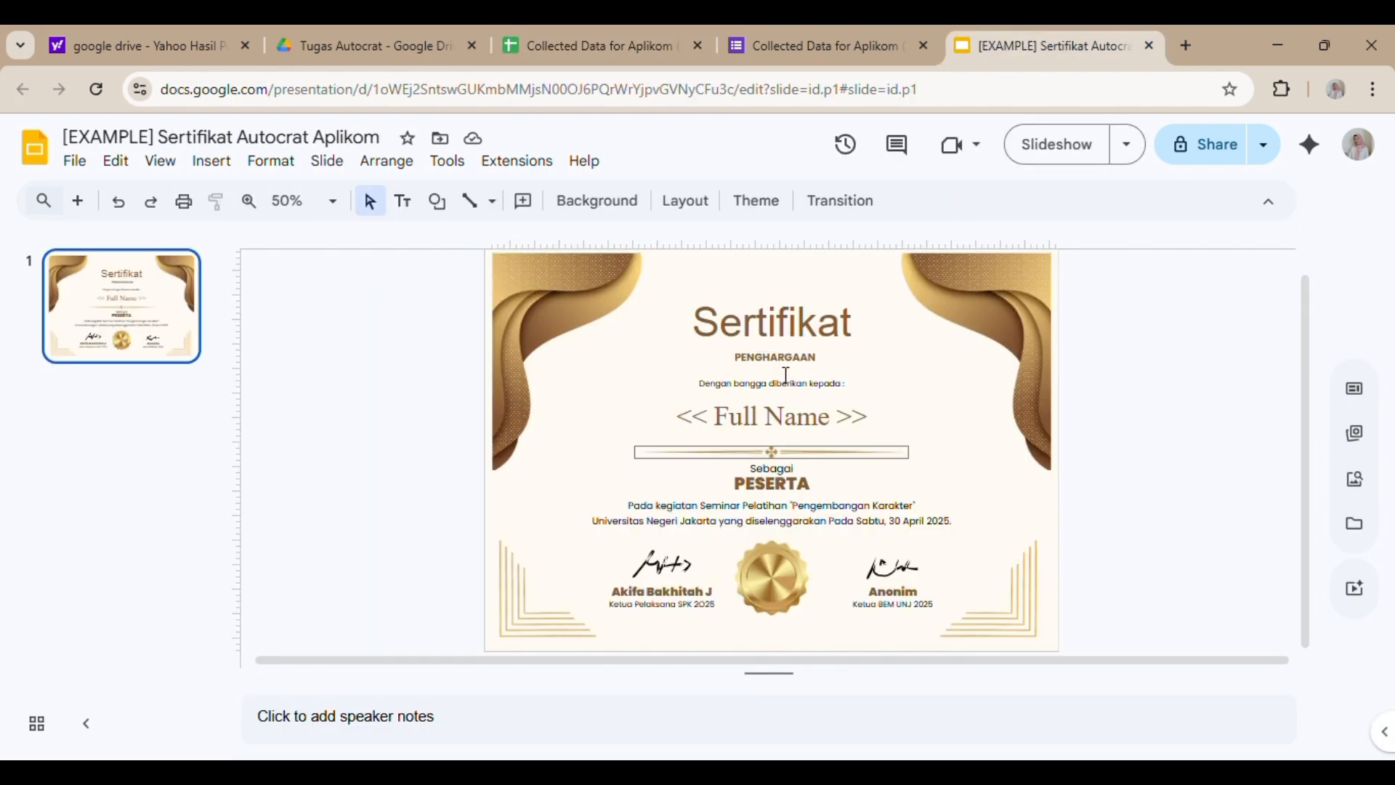
left_click(541, 50)
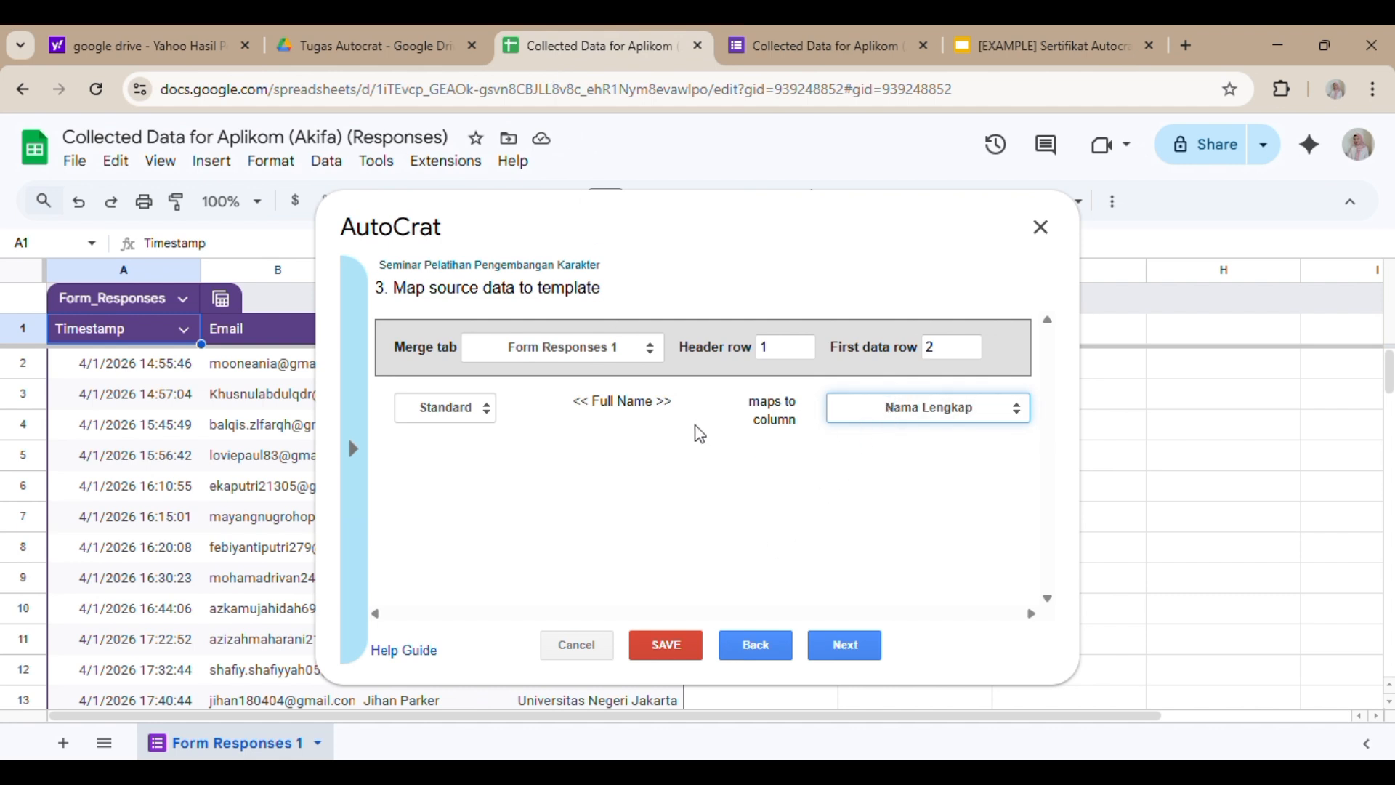
left_click(846, 658)
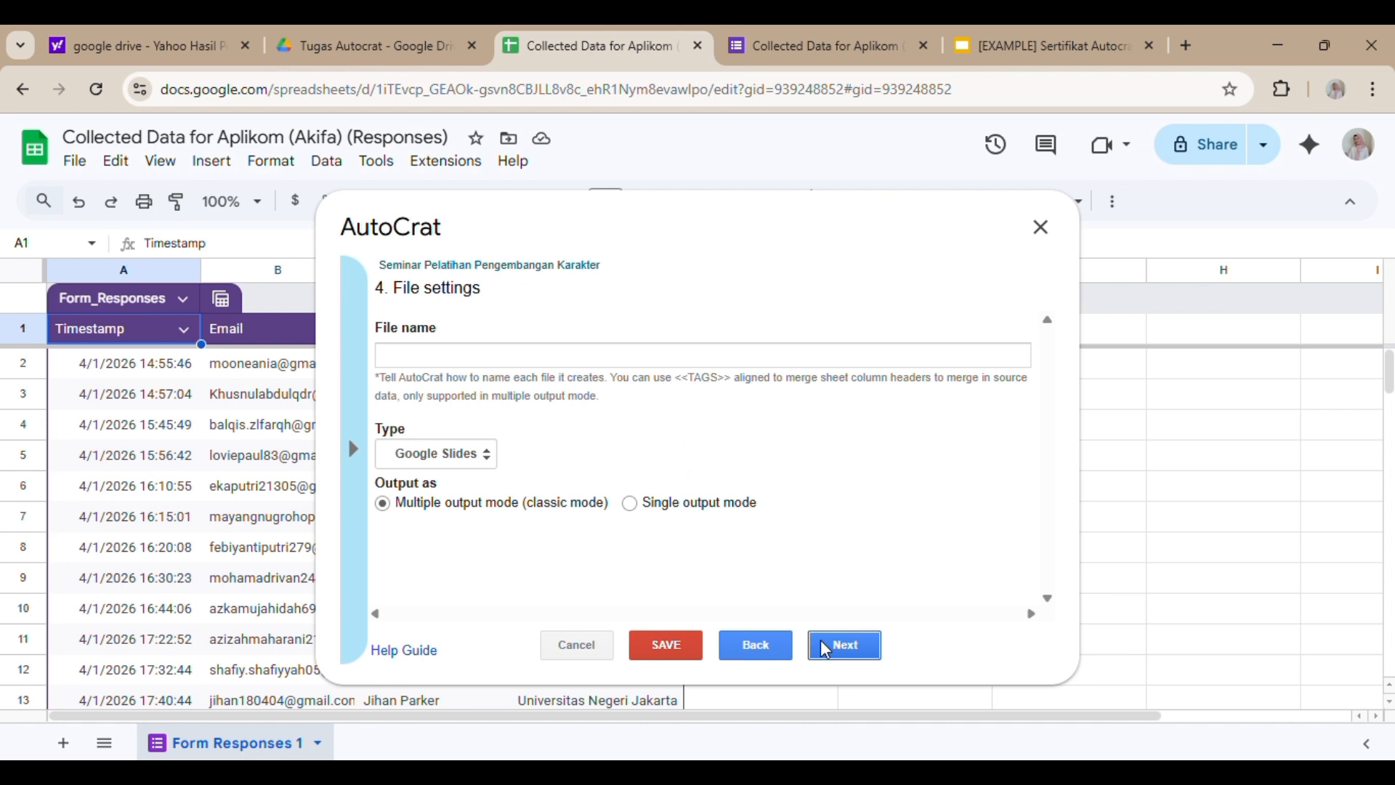
left_click(457, 351)
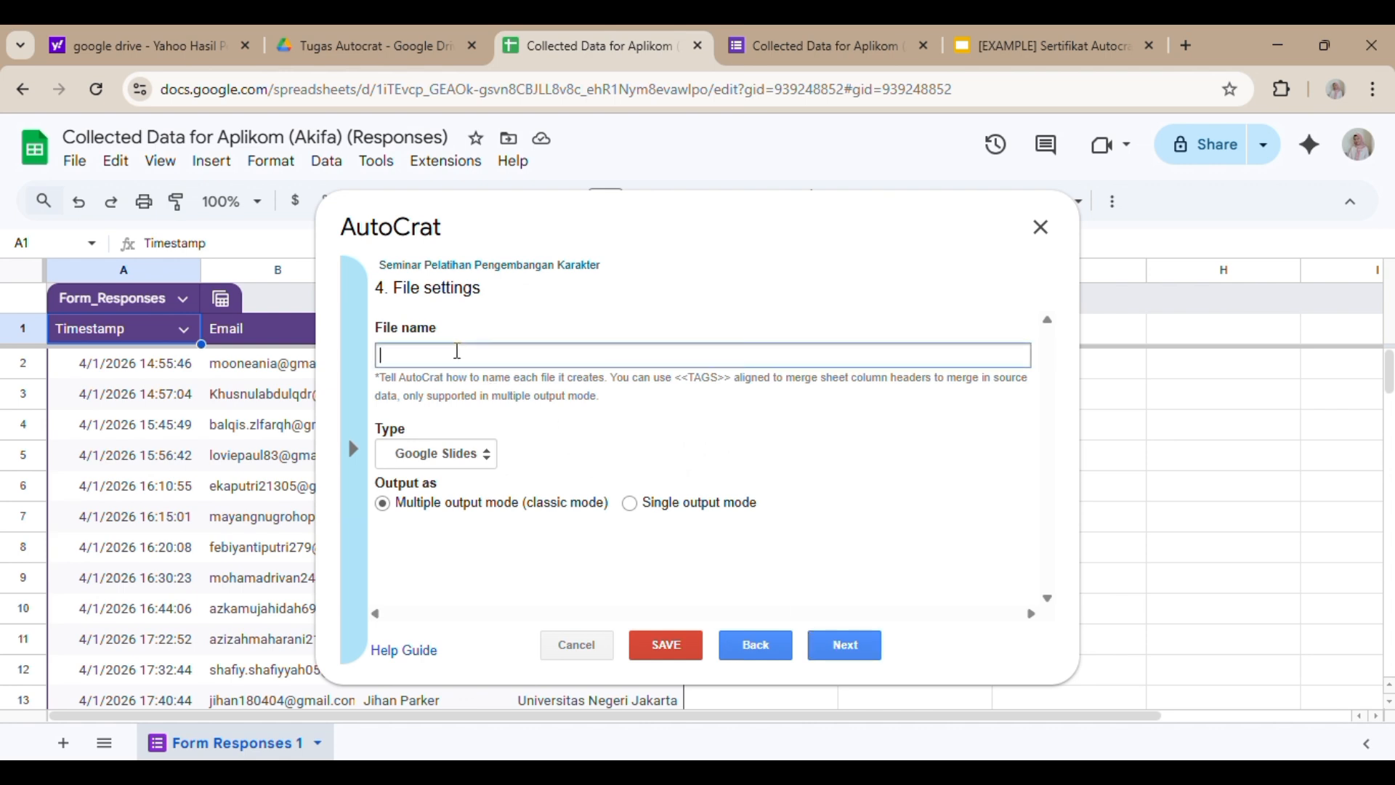
type("Se")
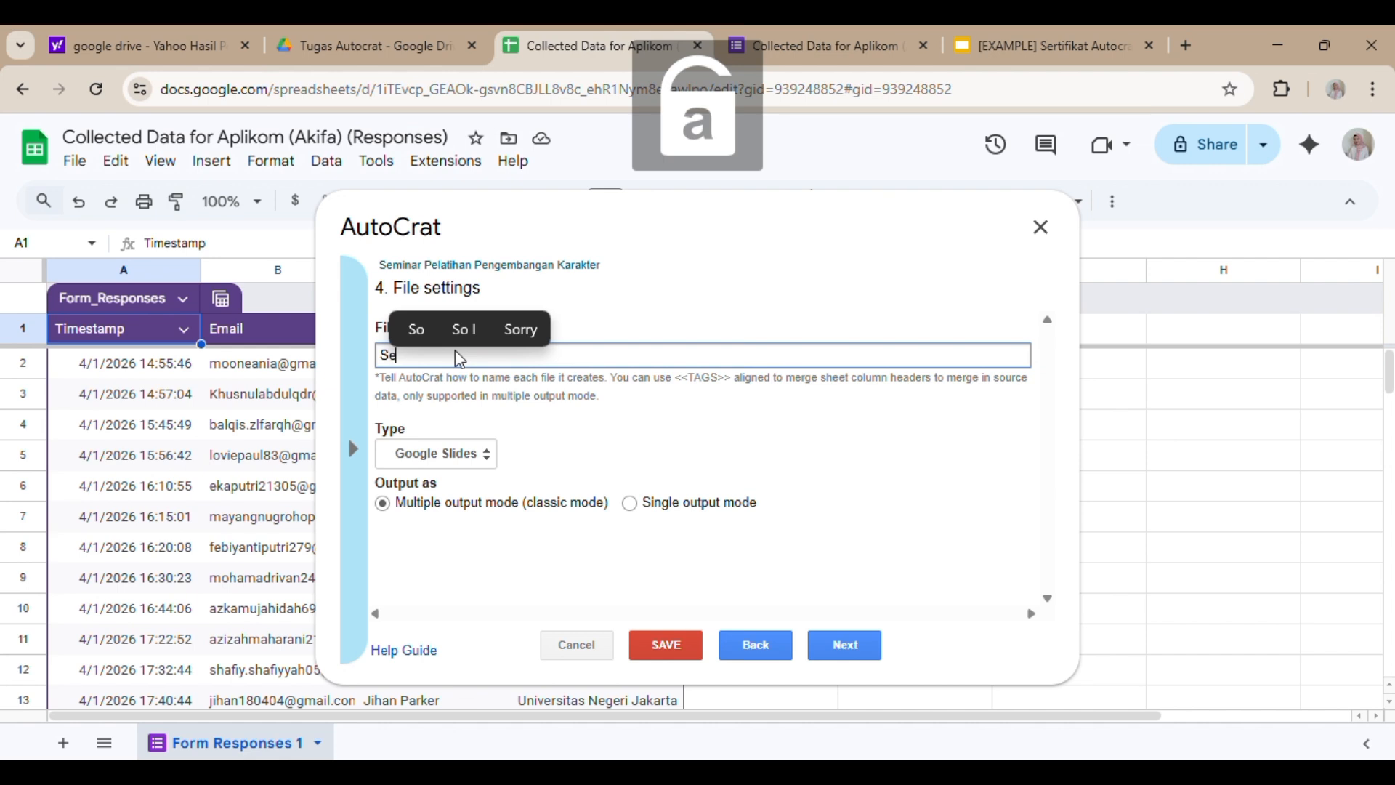
type("rtifikat")
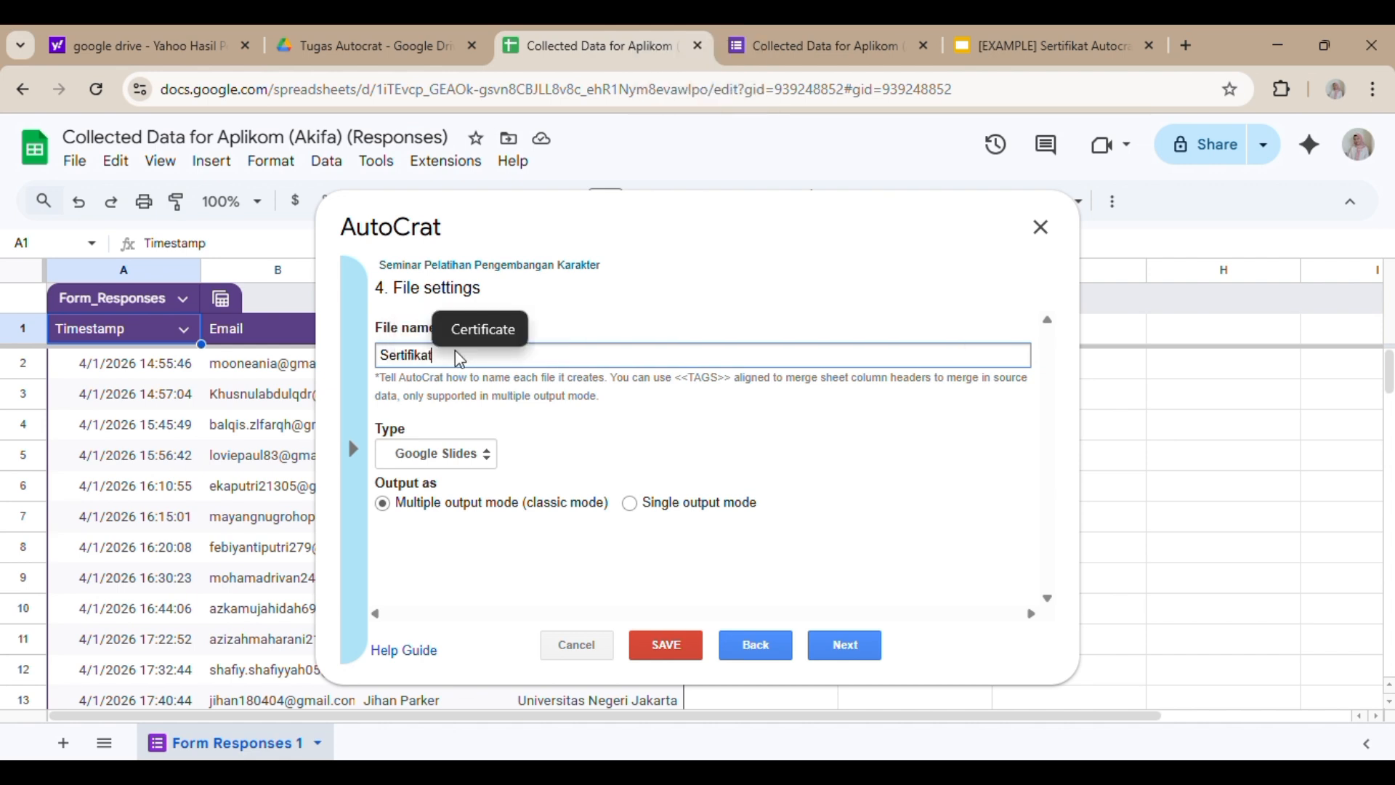
type(" Pe")
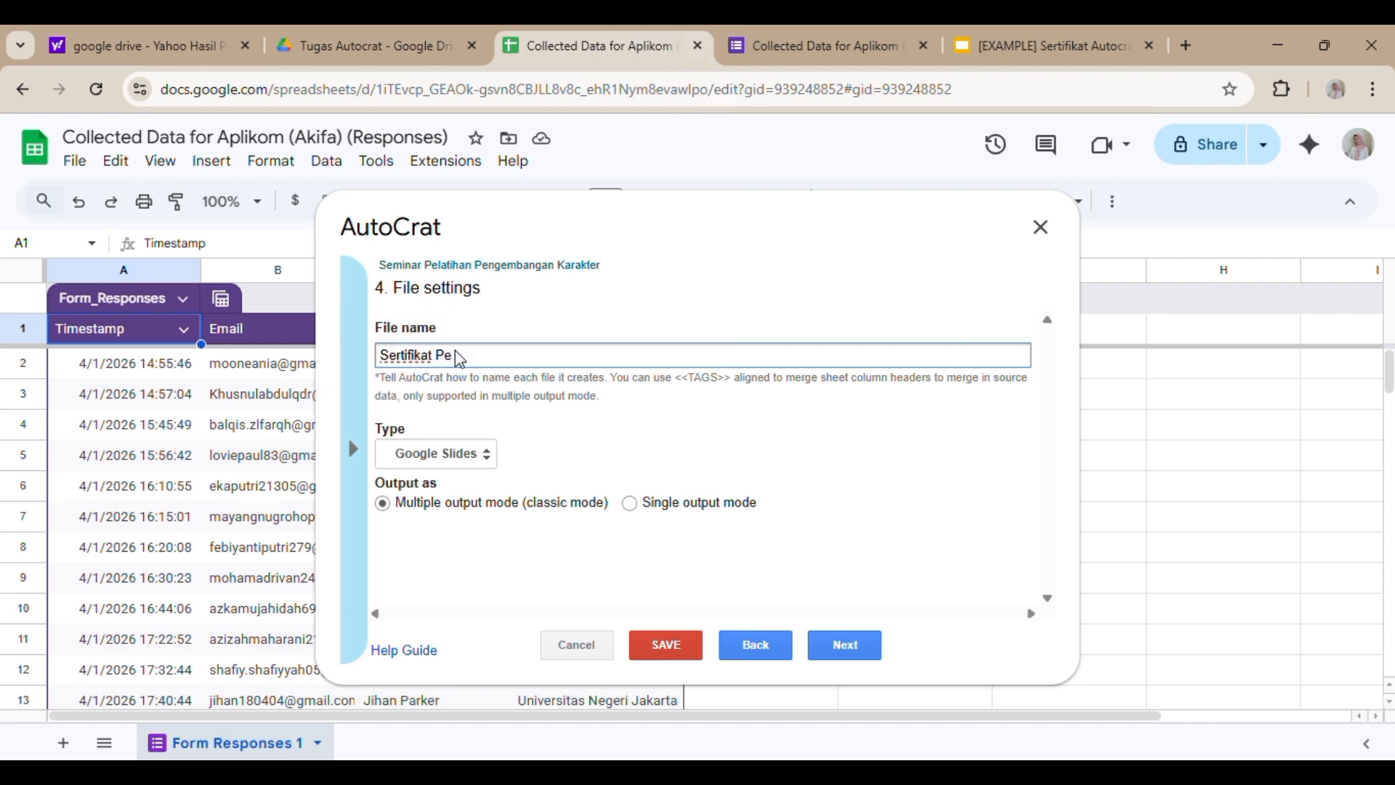
key("BackSpace")
key("BackSpace")
type("Semin")
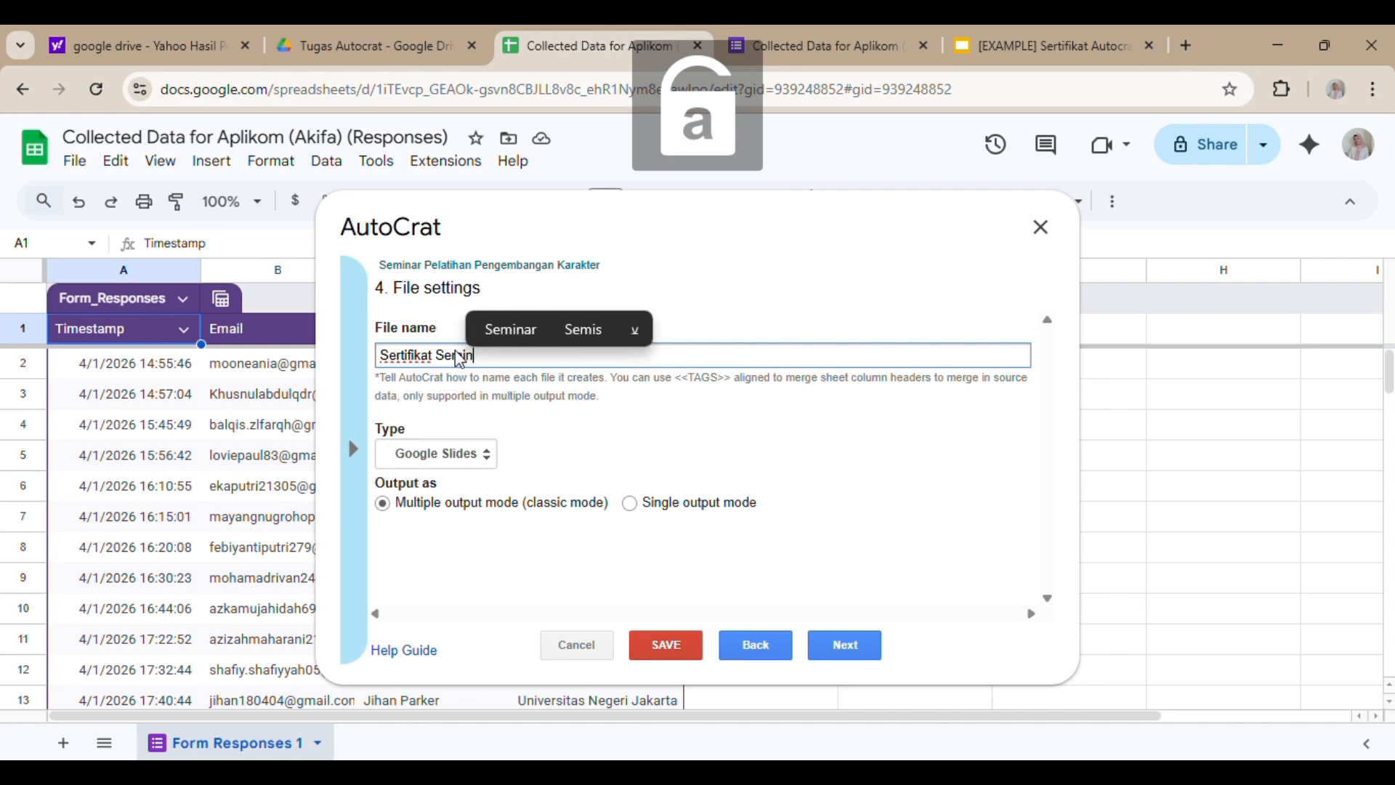
type("ar Pe")
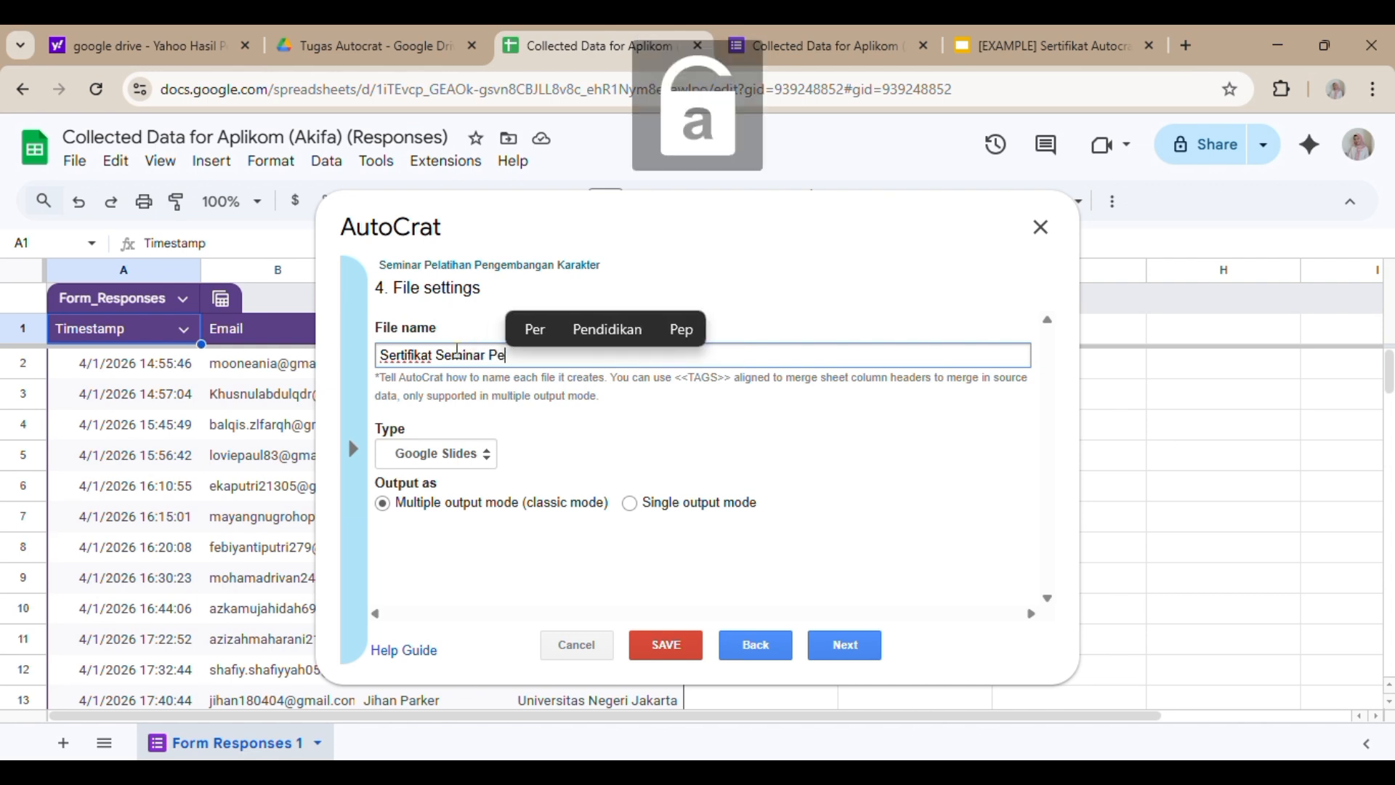
type("latihan ")
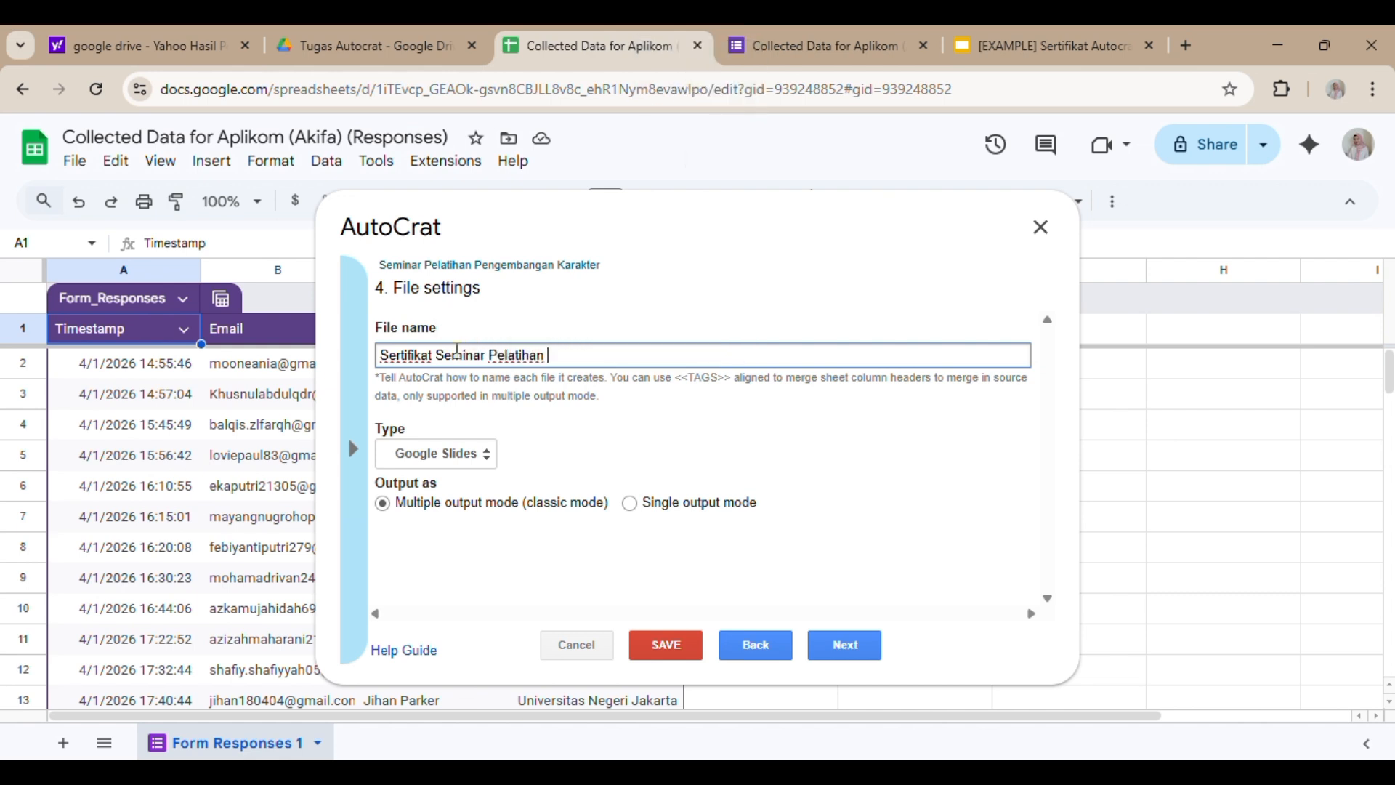
type("Pengembangan Kar")
key("BackSpace")
key("BackSpace")
key("BackSpace")
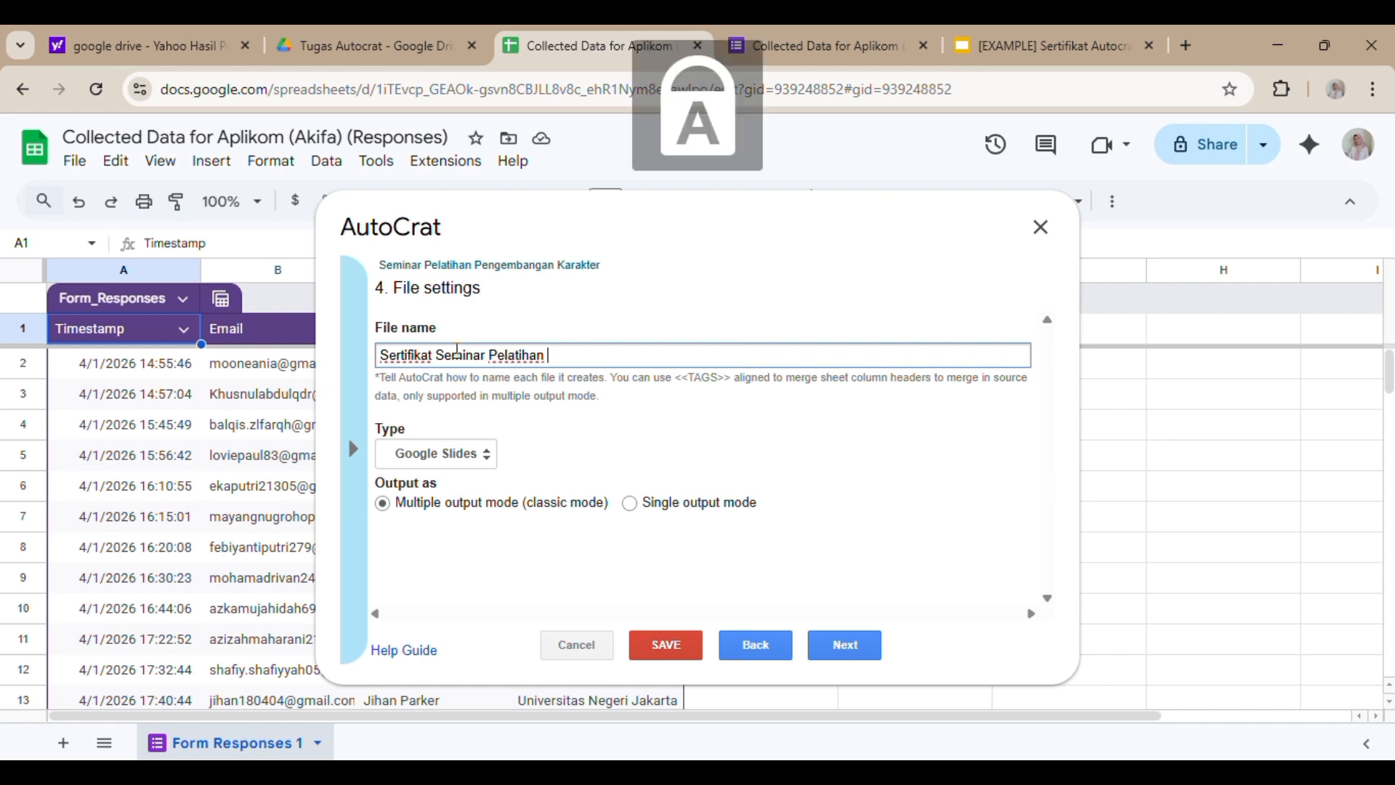
type("p")
key("BackSpace")
type("P")
key("BackSpace")
key("BackSpace")
key("BackSpace")
key("BackSpace")
key("BackSpace")
key("BackSpace")
key("BackSpace")
key("BackSpace")
key("BackSpace")
key("BackSpace")
key("BackSpace")
key("BackSpace")
key("BackSpace")
key("BackSpace")
key("BackSpace")
key("BackSpace")
key("BackSpace")
key("BackSpace")
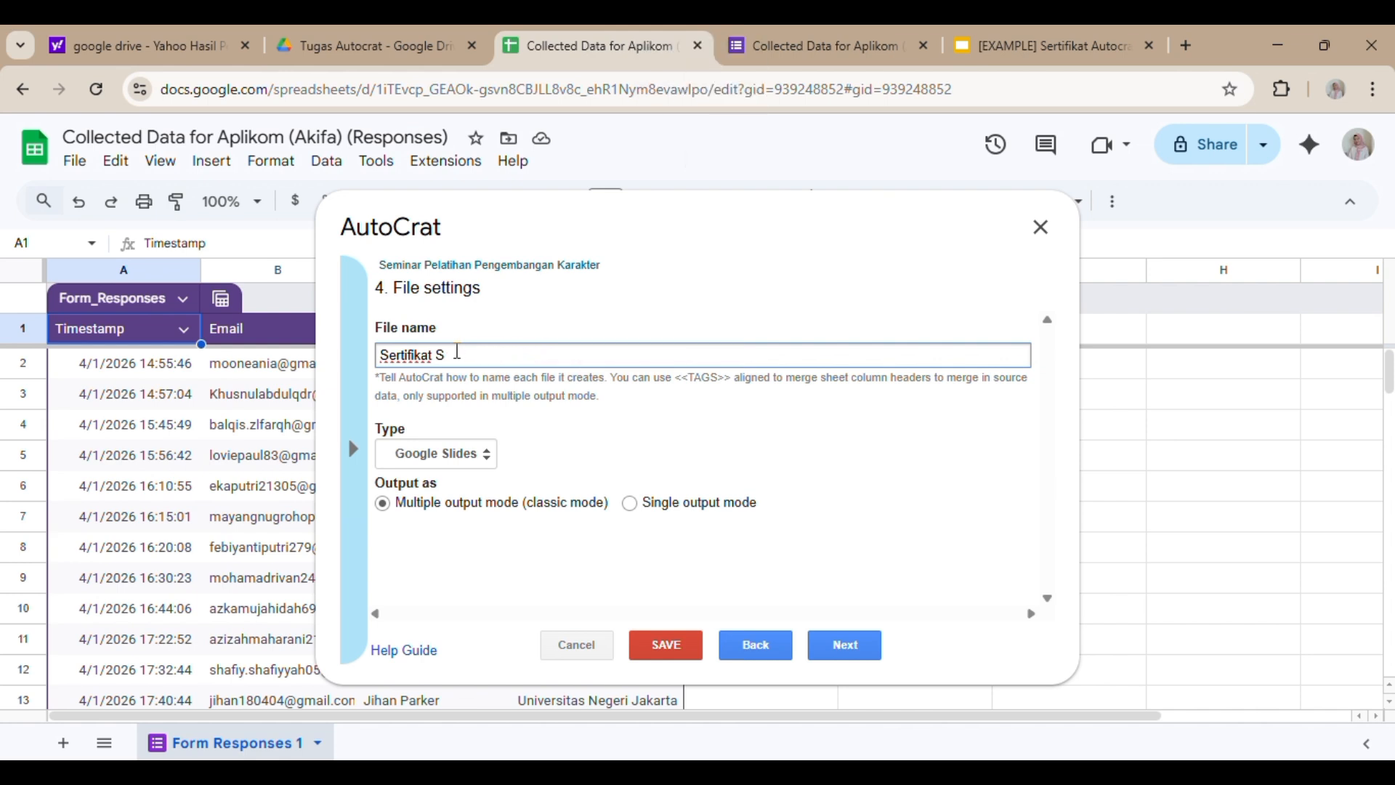
key("BackSpace")
key("BackSpace")
key("BackSpace")
key("BackSpace")
key("BackSpace")
key("BackSpace")
key("BackSpace")
key("BackSpace")
key("BackSpace")
key("BackSpace")
key("BackSpace")
key("BackSpace")
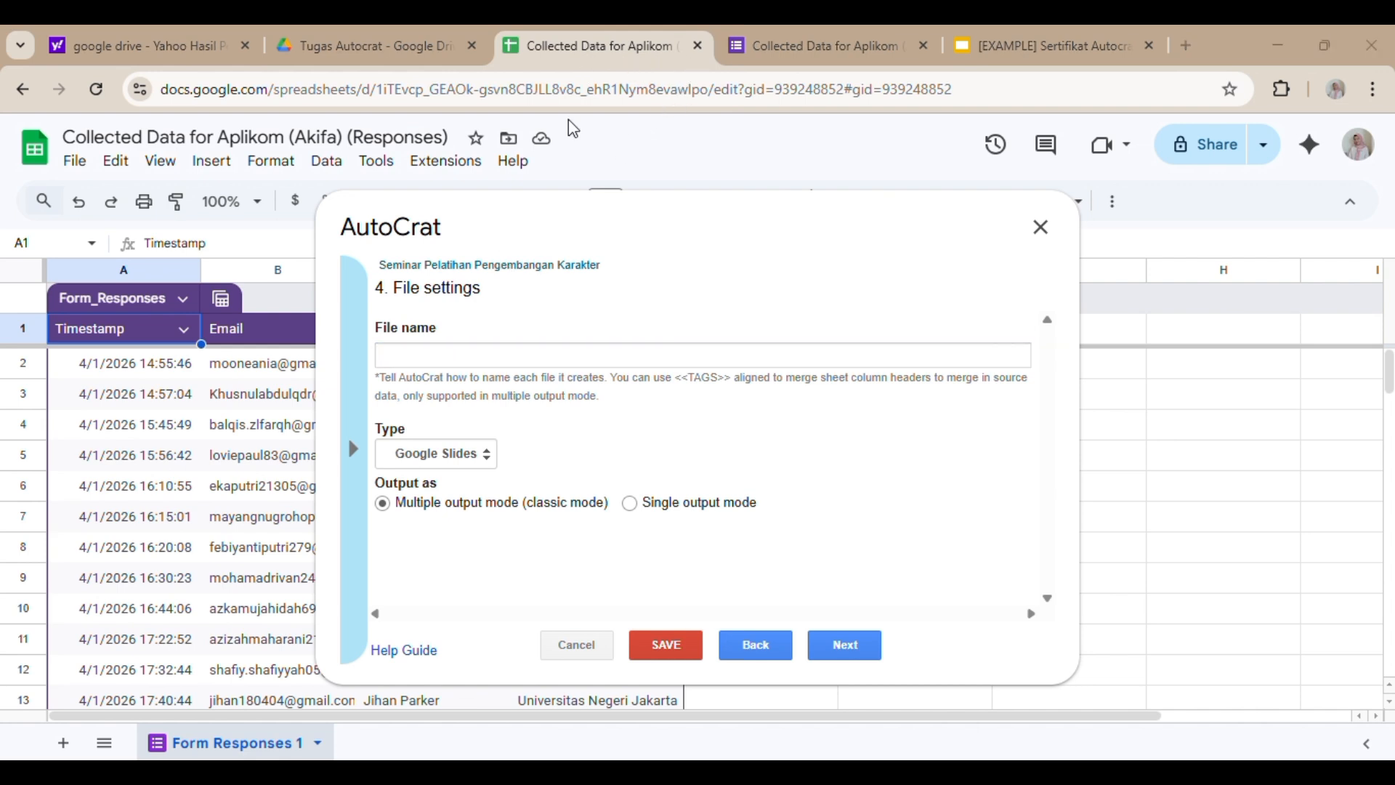
- Set the merged files' name to the <<Nama Lengkap>> tag in the file settings
left_click(669, 347)
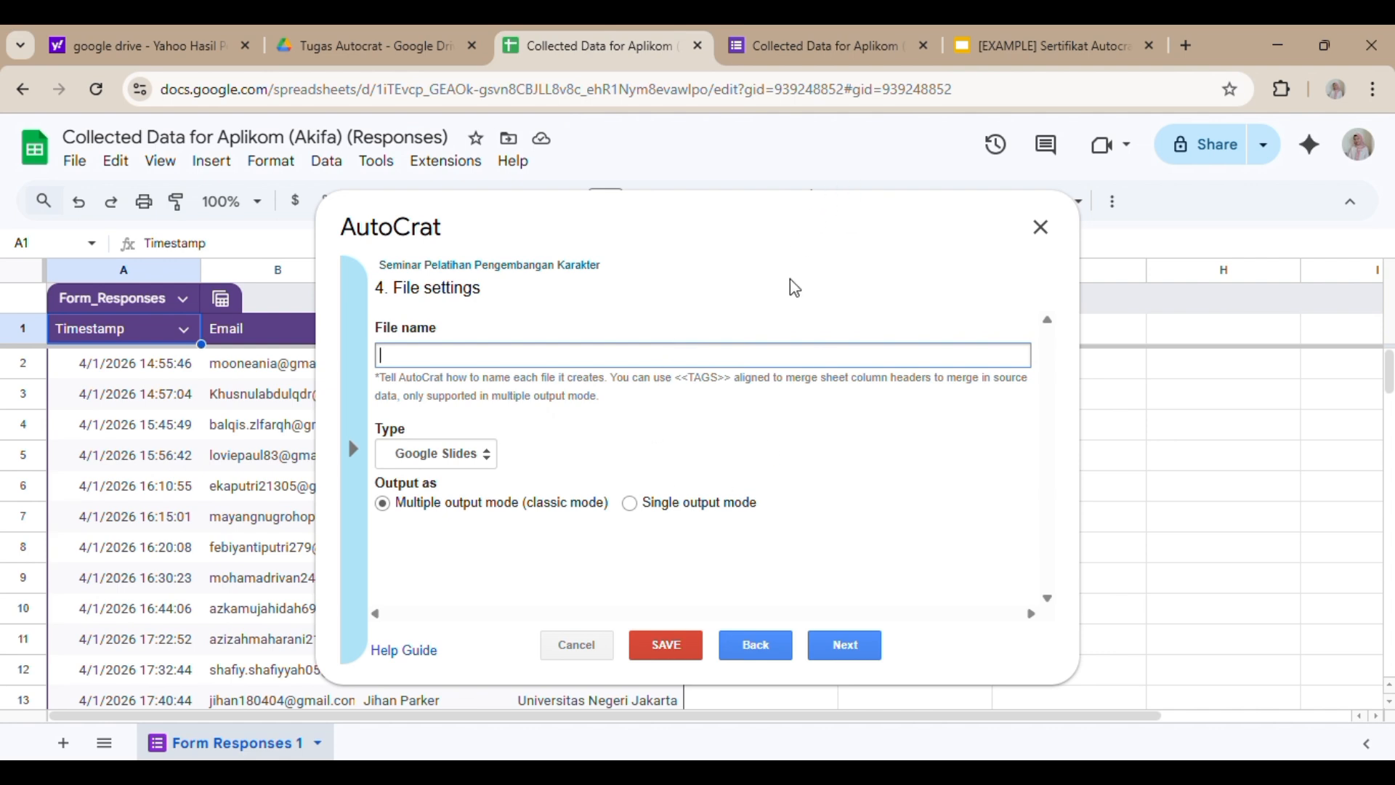
type("<<")
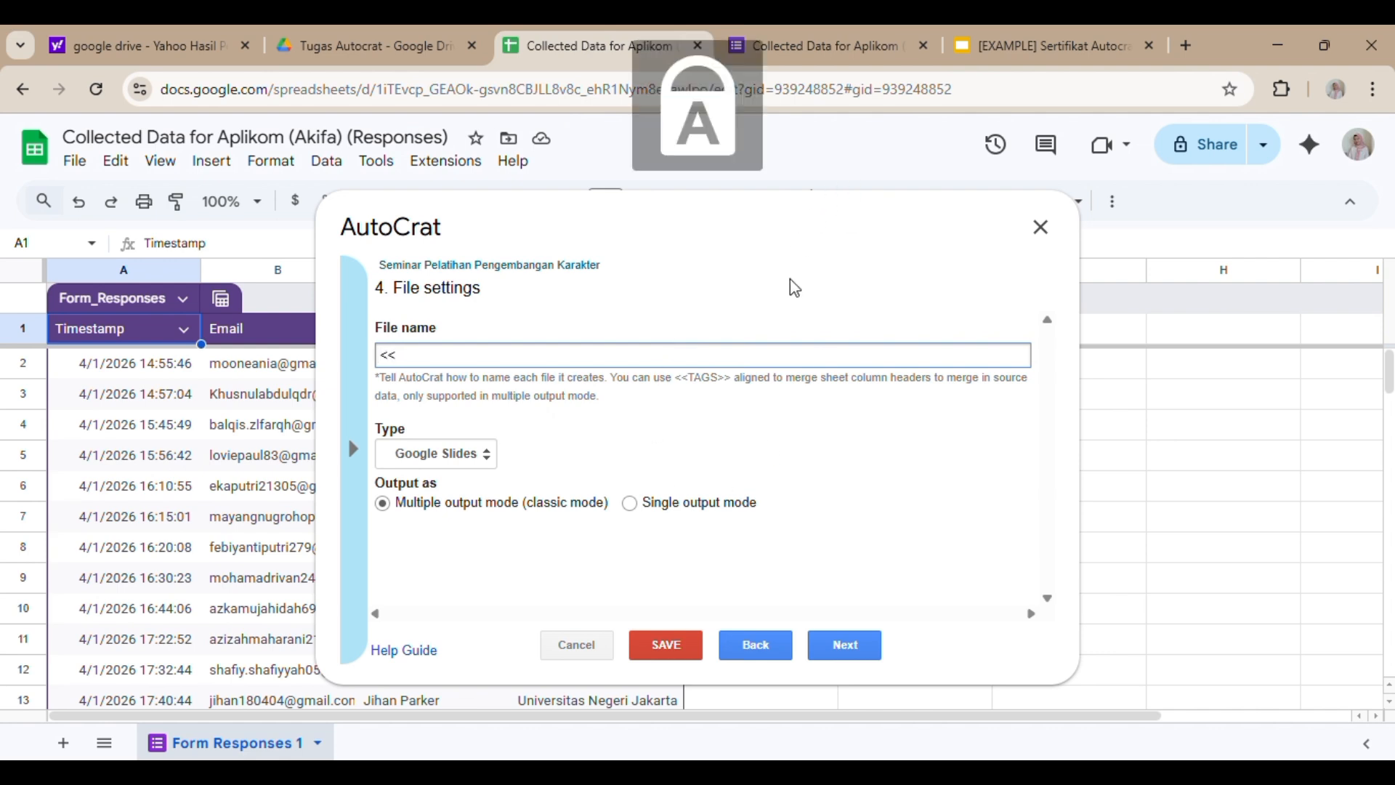
type("Nama L")
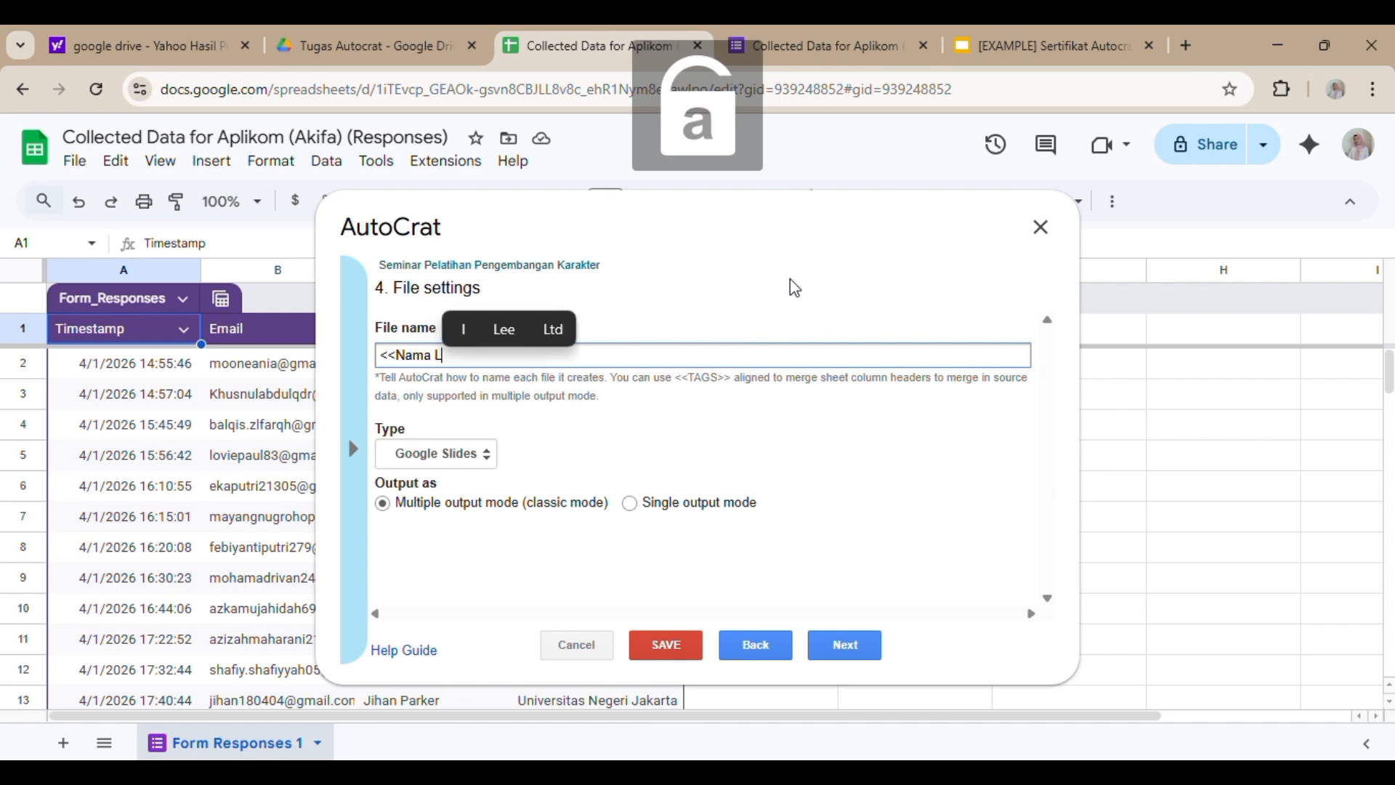
type("engkao")
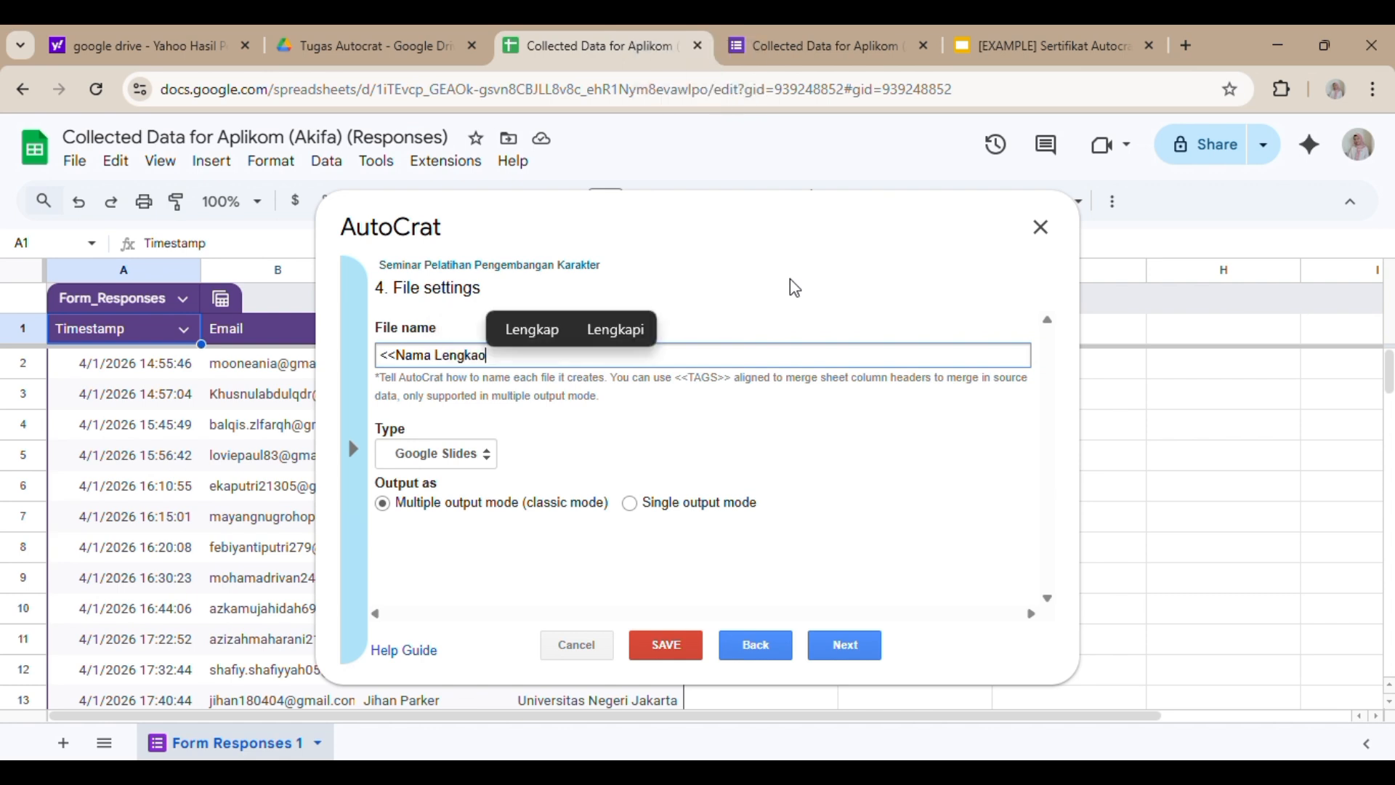
key("BackSpace")
type("p>")
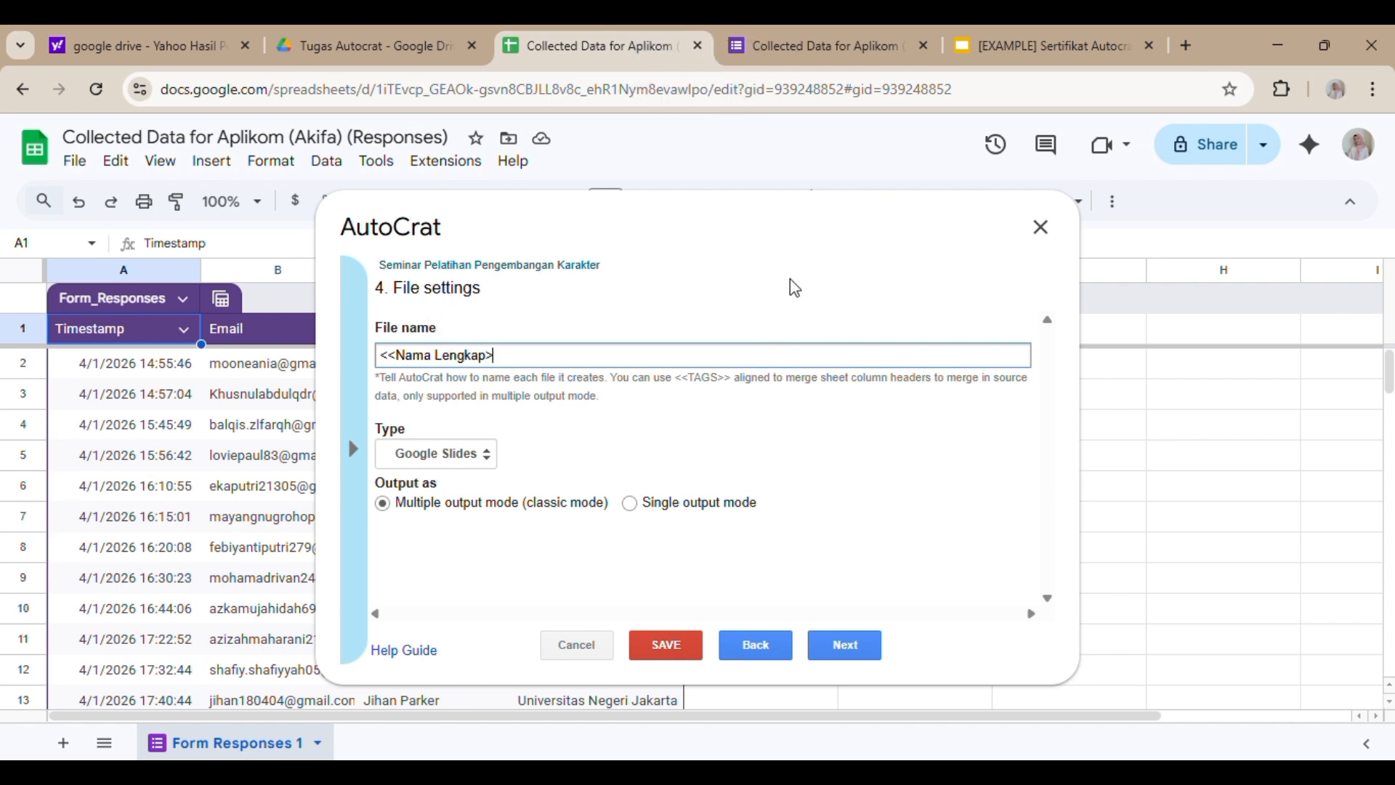
type(">")
left_click_drag(512, 355, 357, 353)
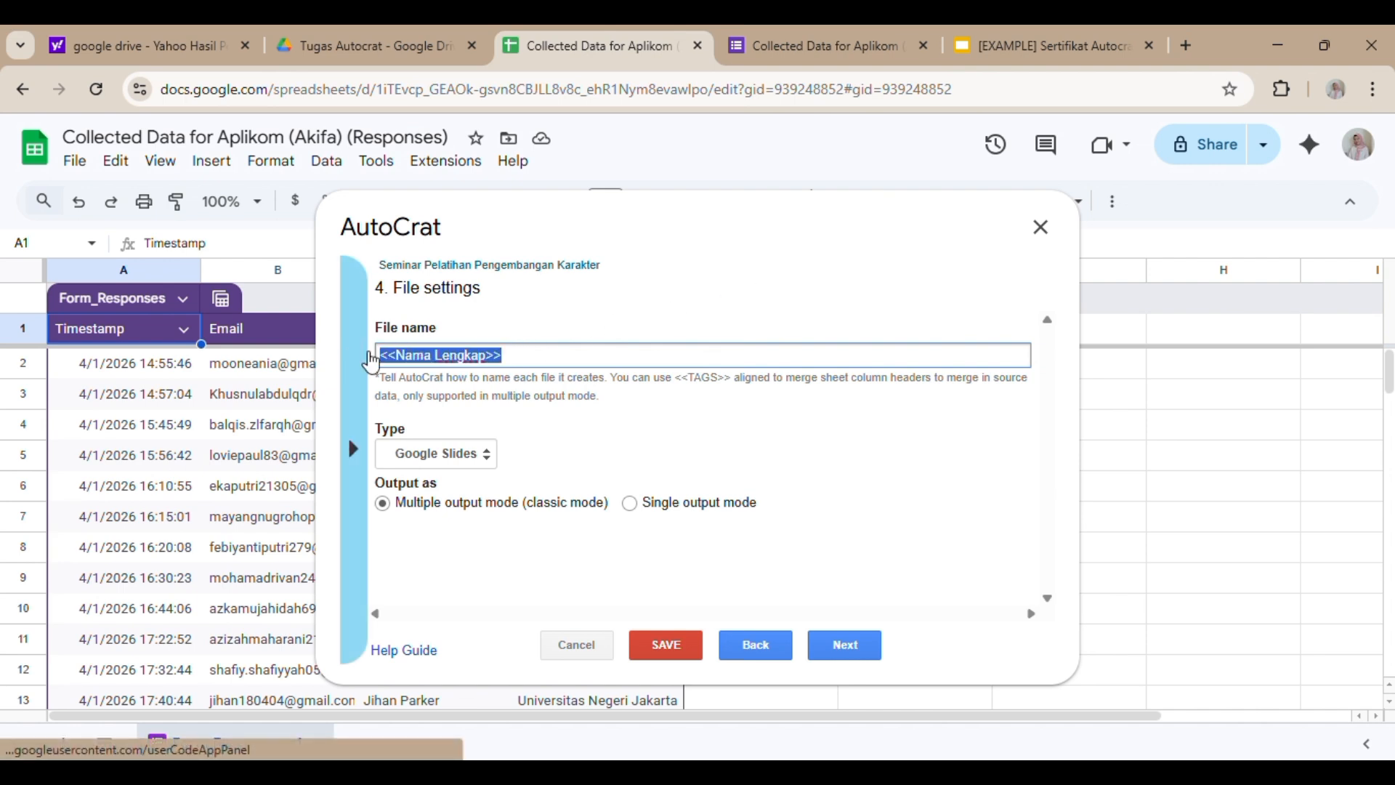
left_click(552, 317)
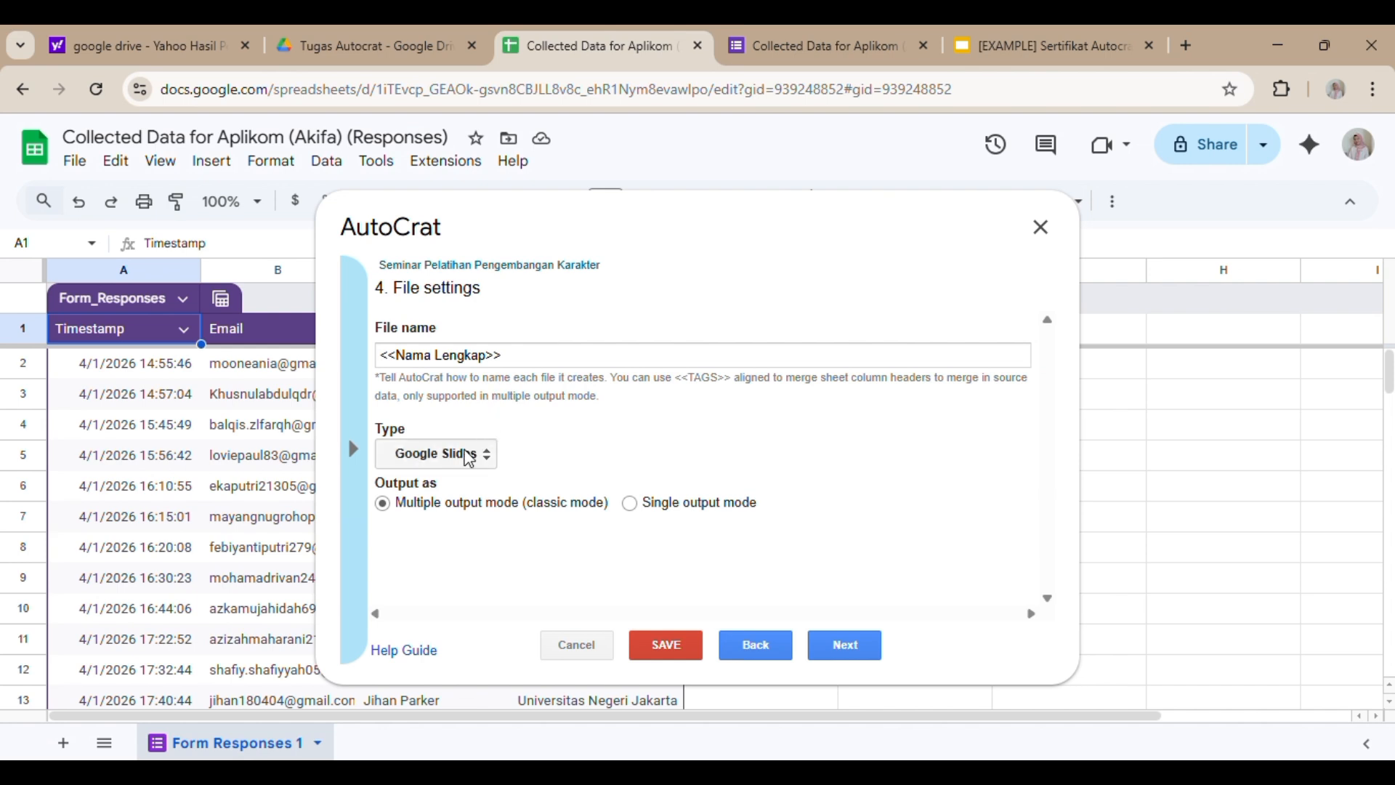
- Set the output file type to PDF, keeping multiple output mode, and continue to the destination folder settings
left_click(465, 455)
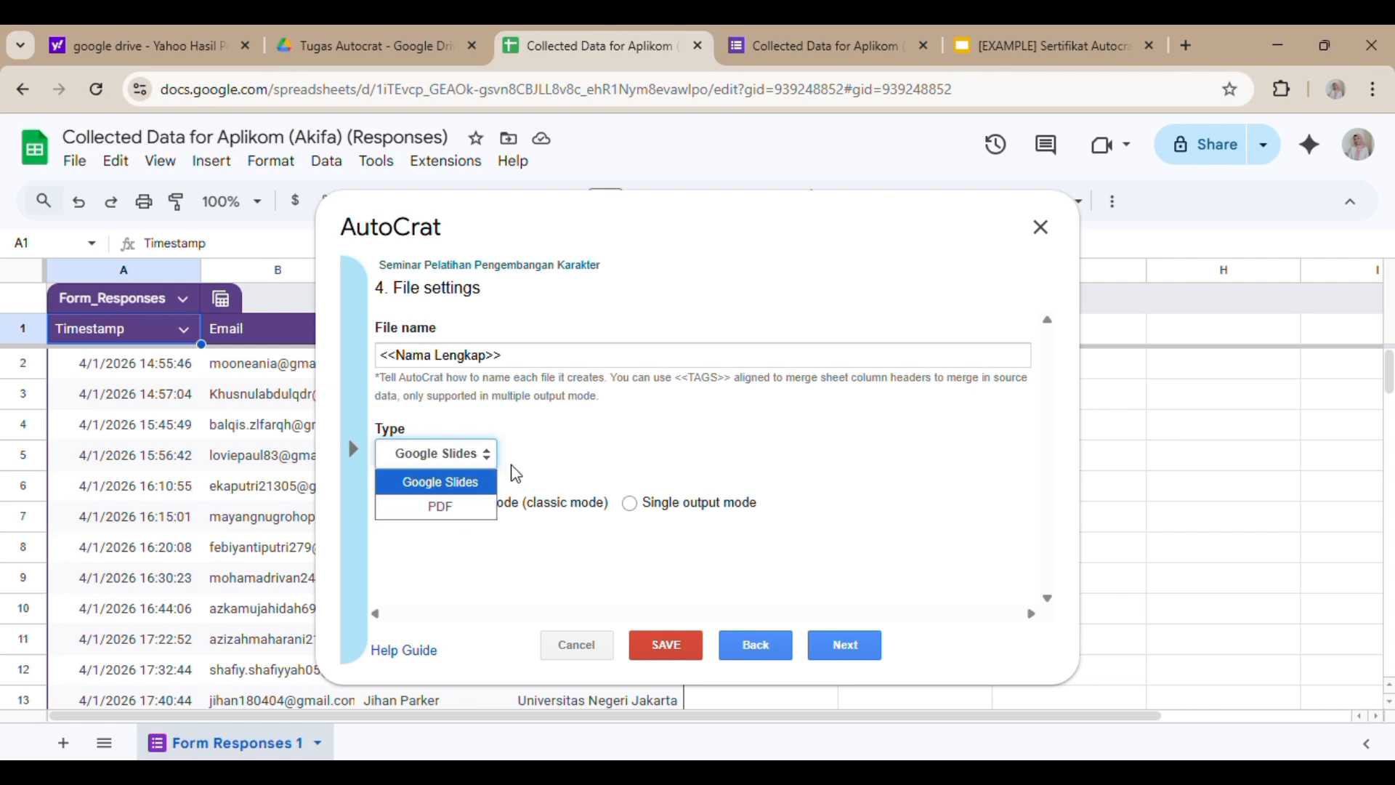
left_click(457, 507)
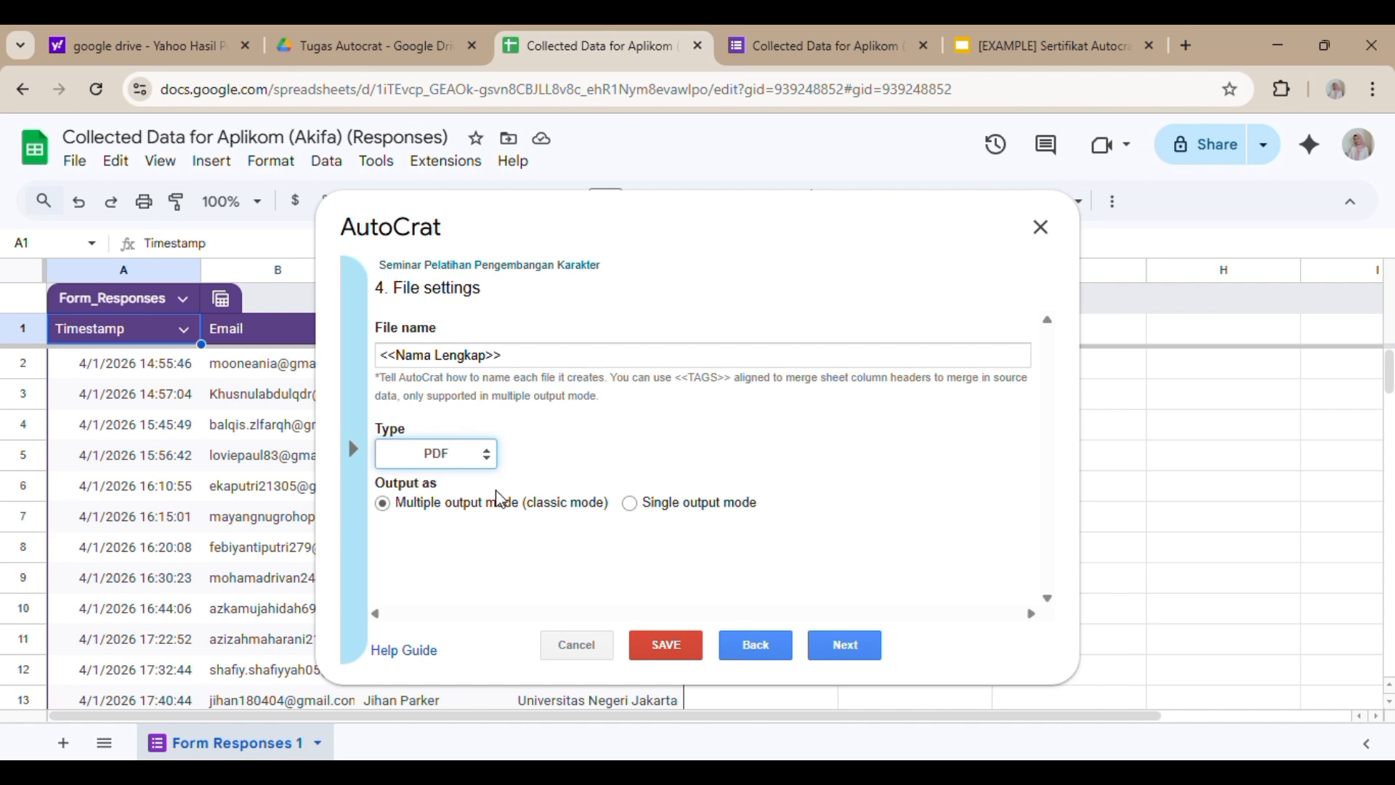
scroll(184, 493, "down", 2)
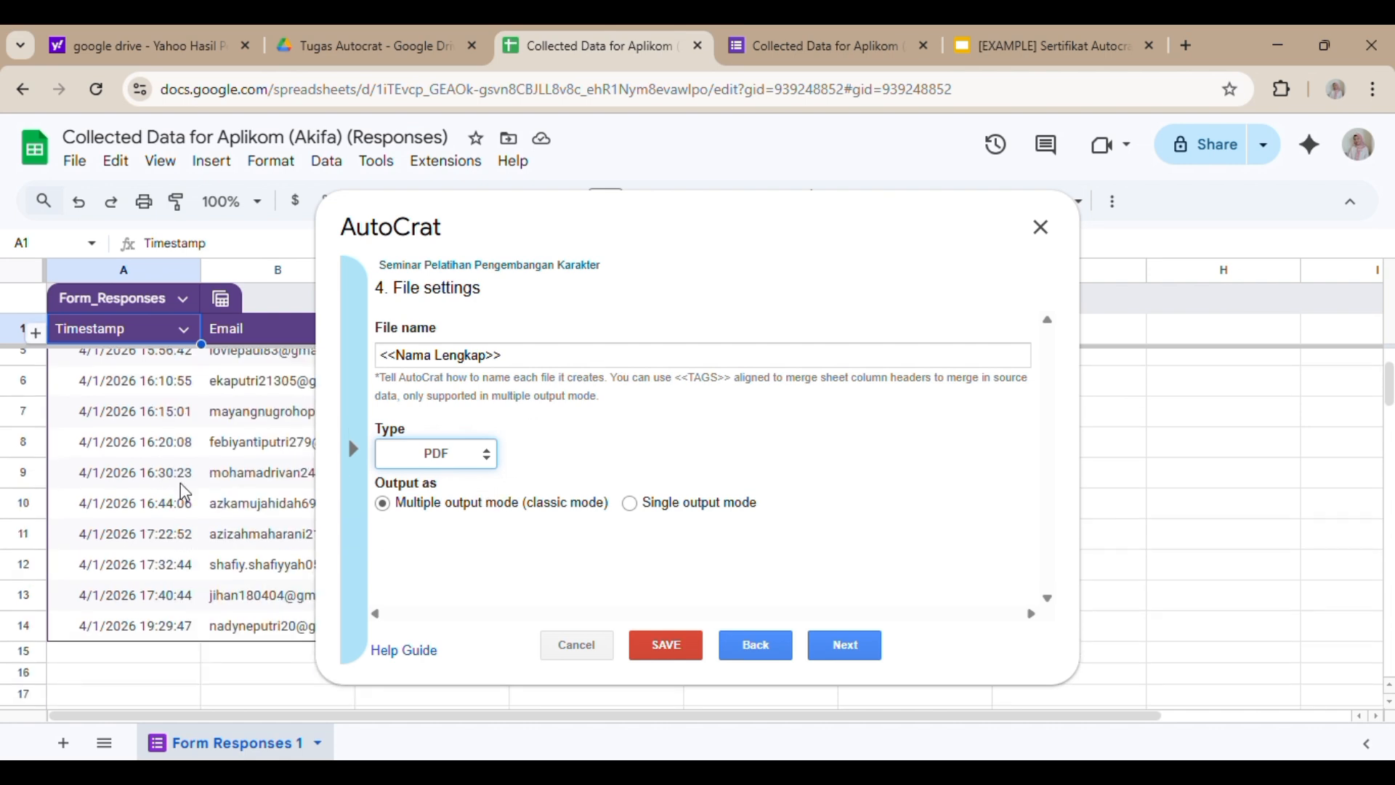
scroll(293, 473, "up", 2)
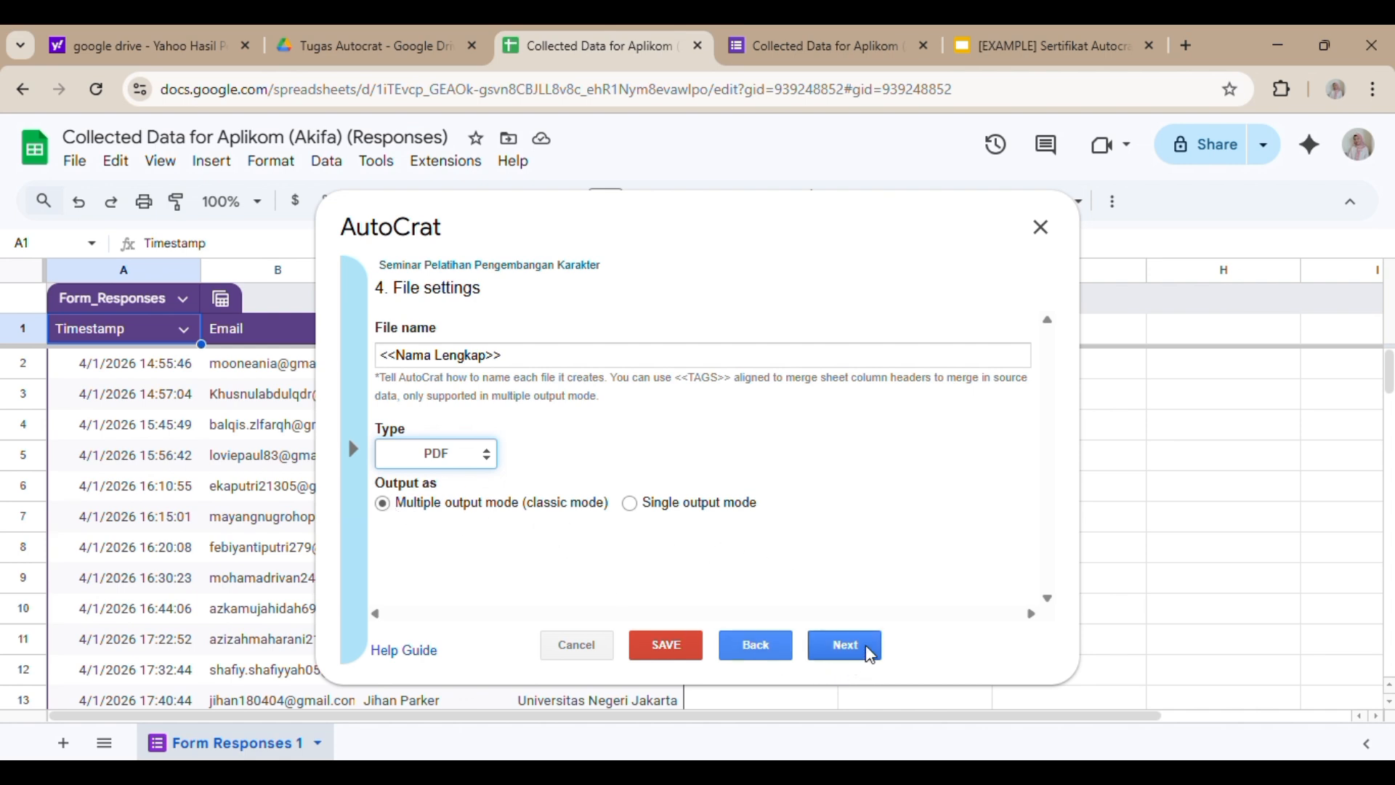
left_click(845, 644)
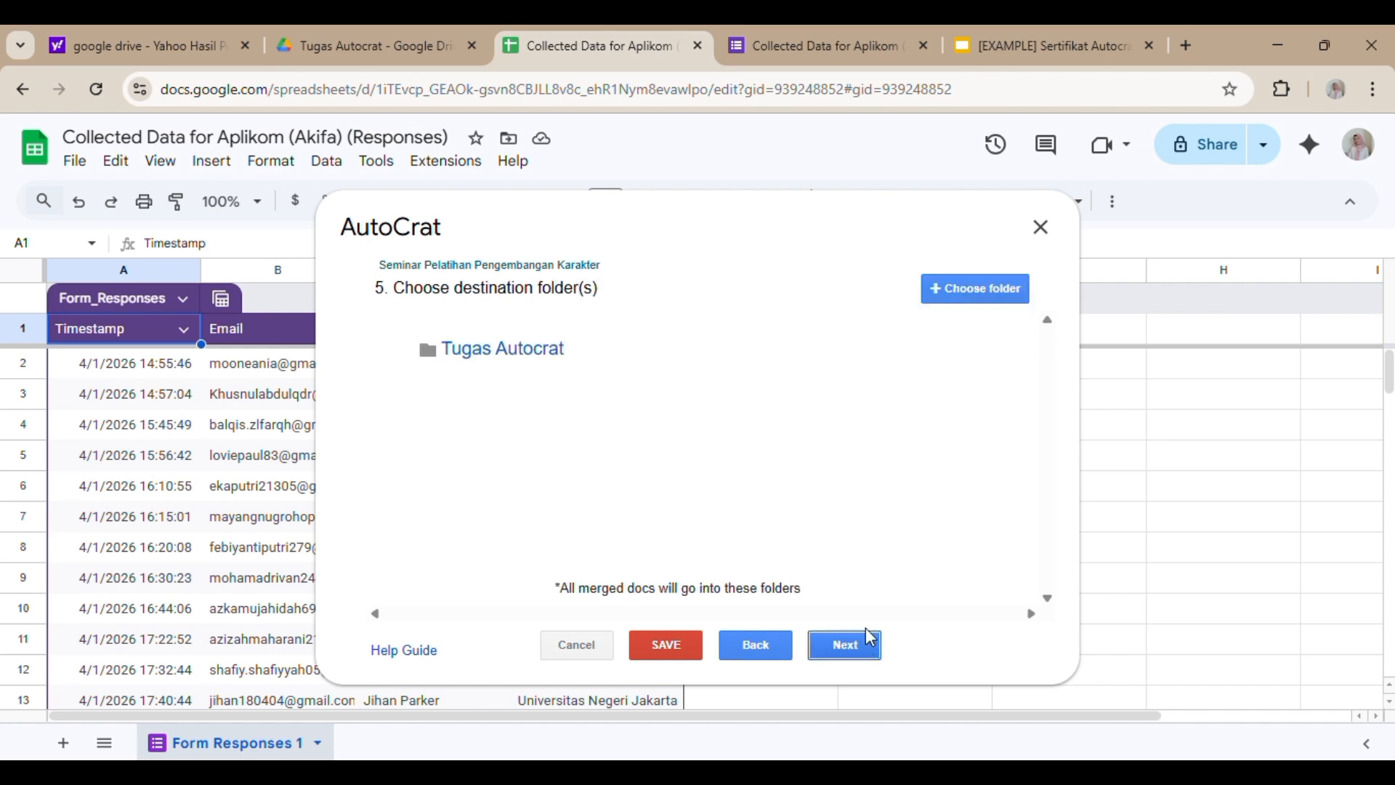
- Check the Tugas Autocrat destination folder in Drive, keep it, and skip the optional dynamic folder reference and merge condition
left_click(504, 350)
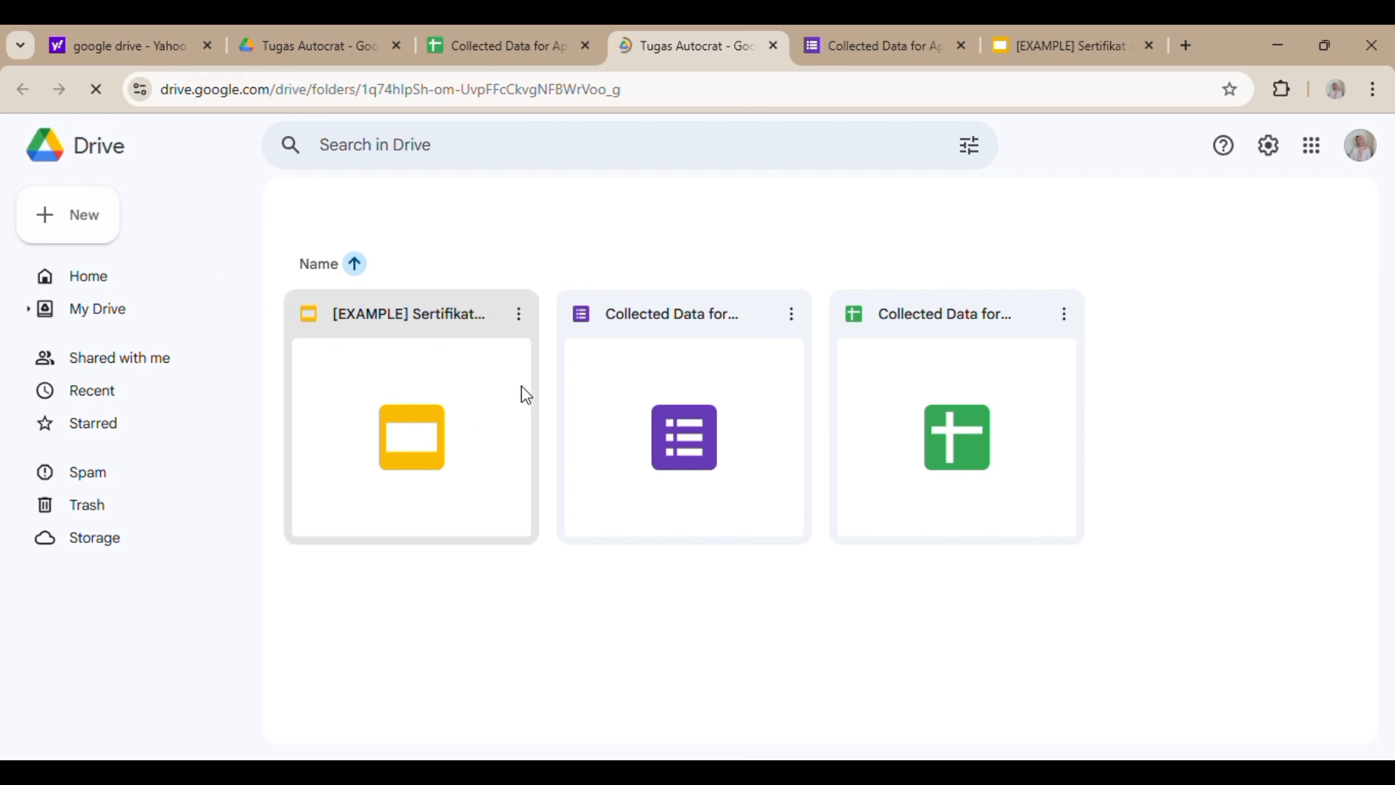
left_click(556, 50)
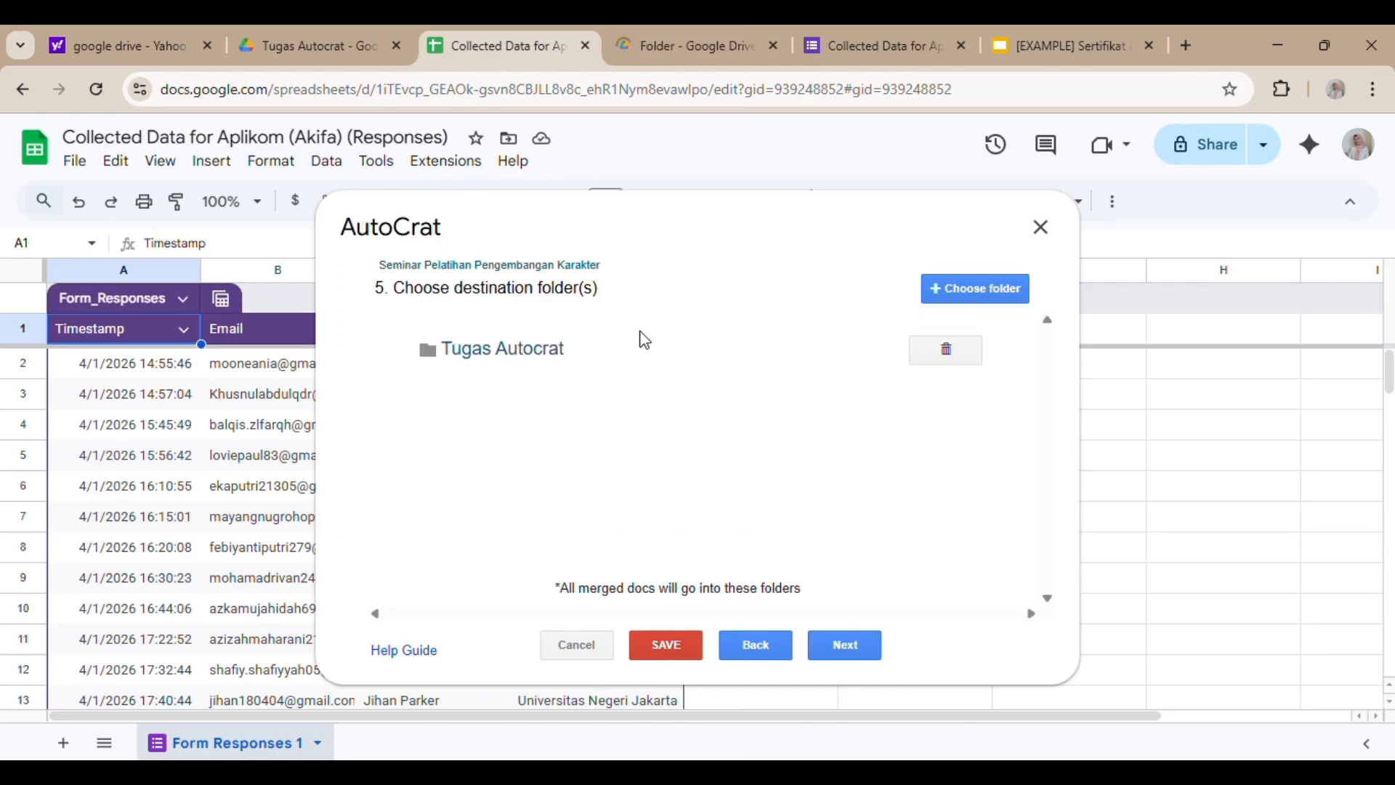
left_click(843, 646)
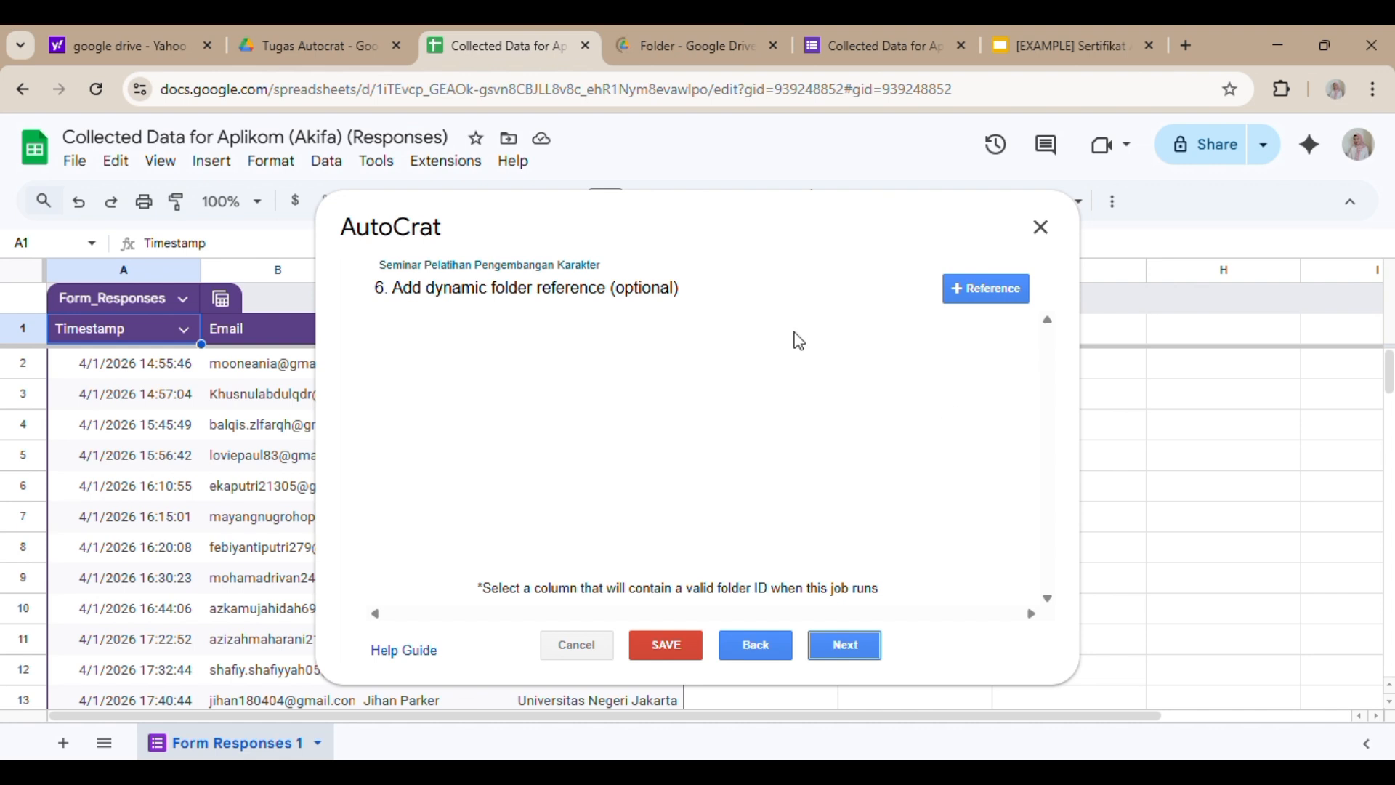
left_click(856, 651)
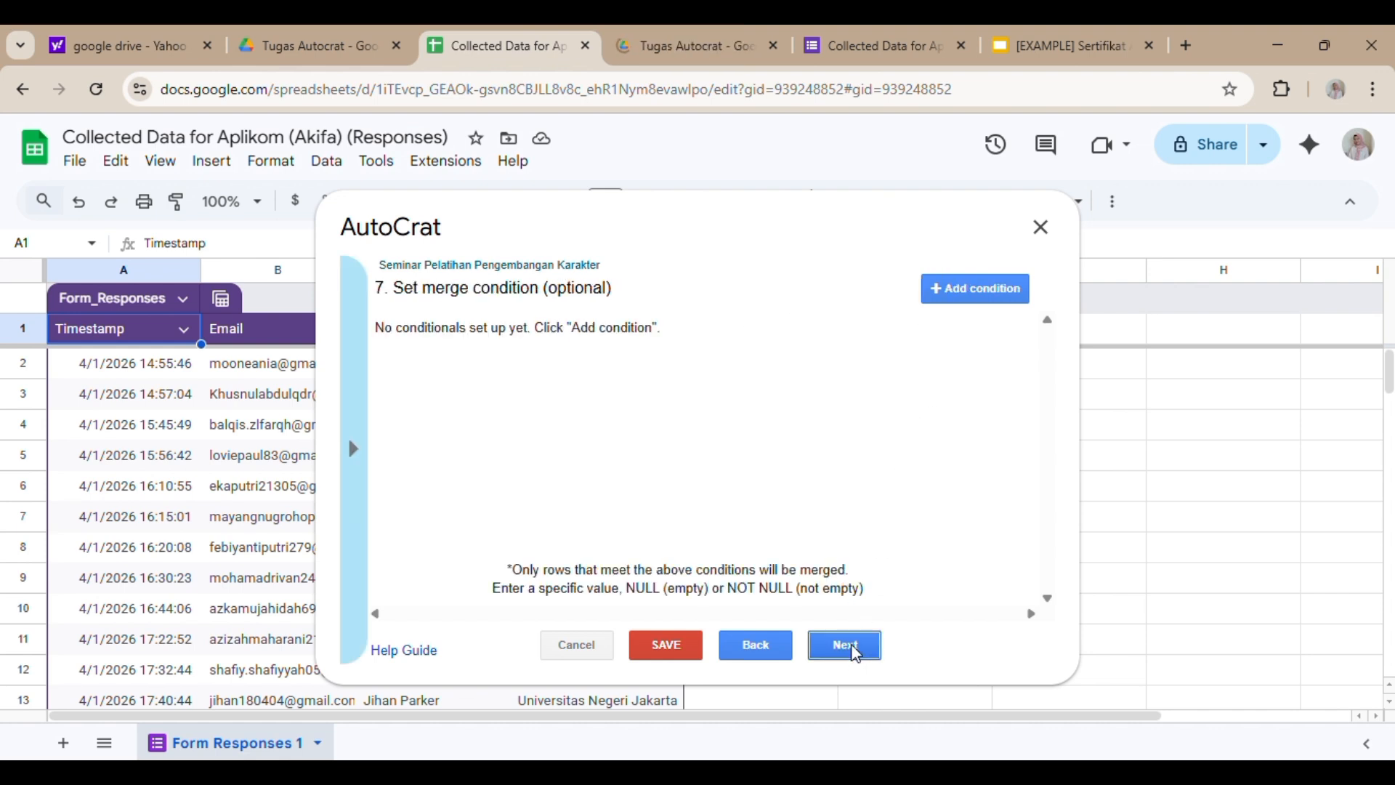
left_click(855, 652)
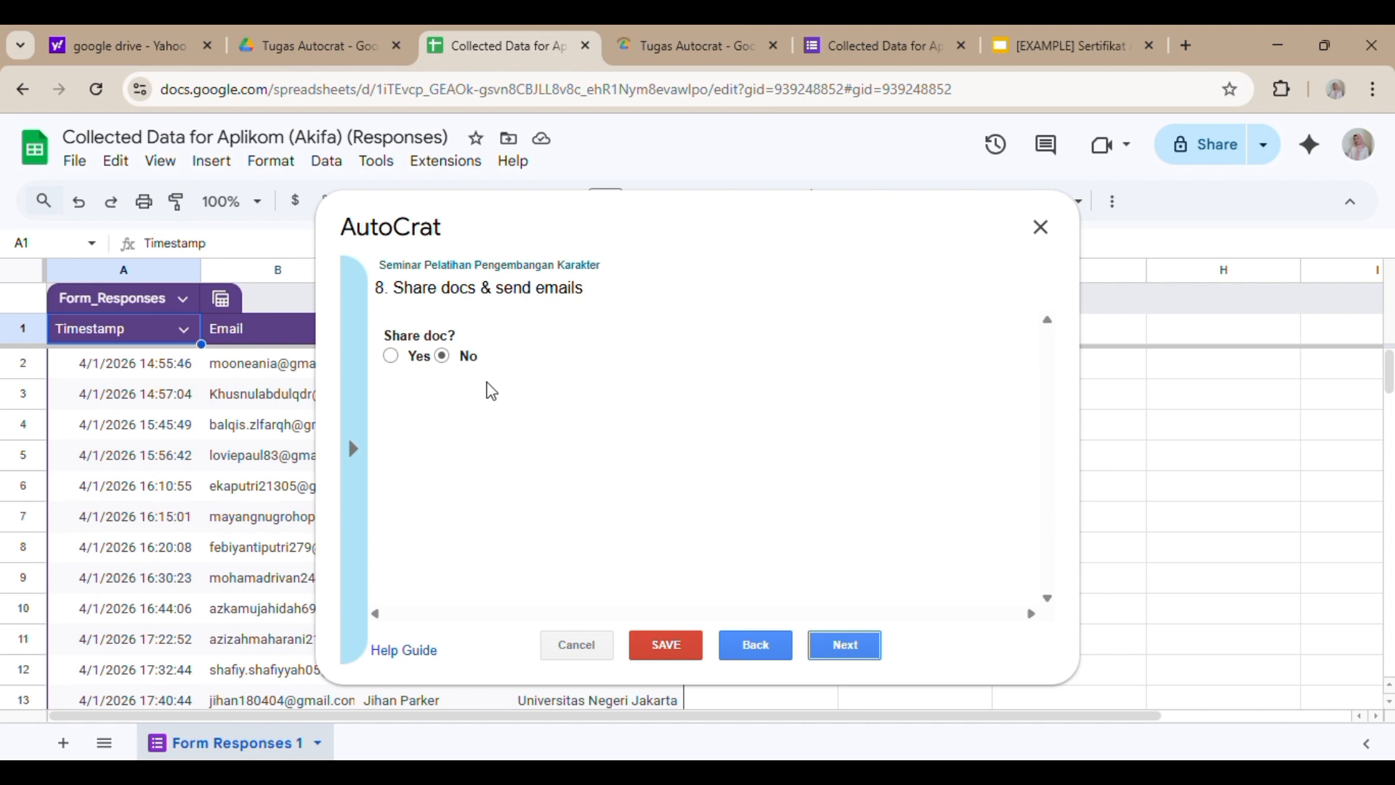
- Enable document sharing for the job and set the email recipient to the <<Email>> tag
left_click(391, 356)
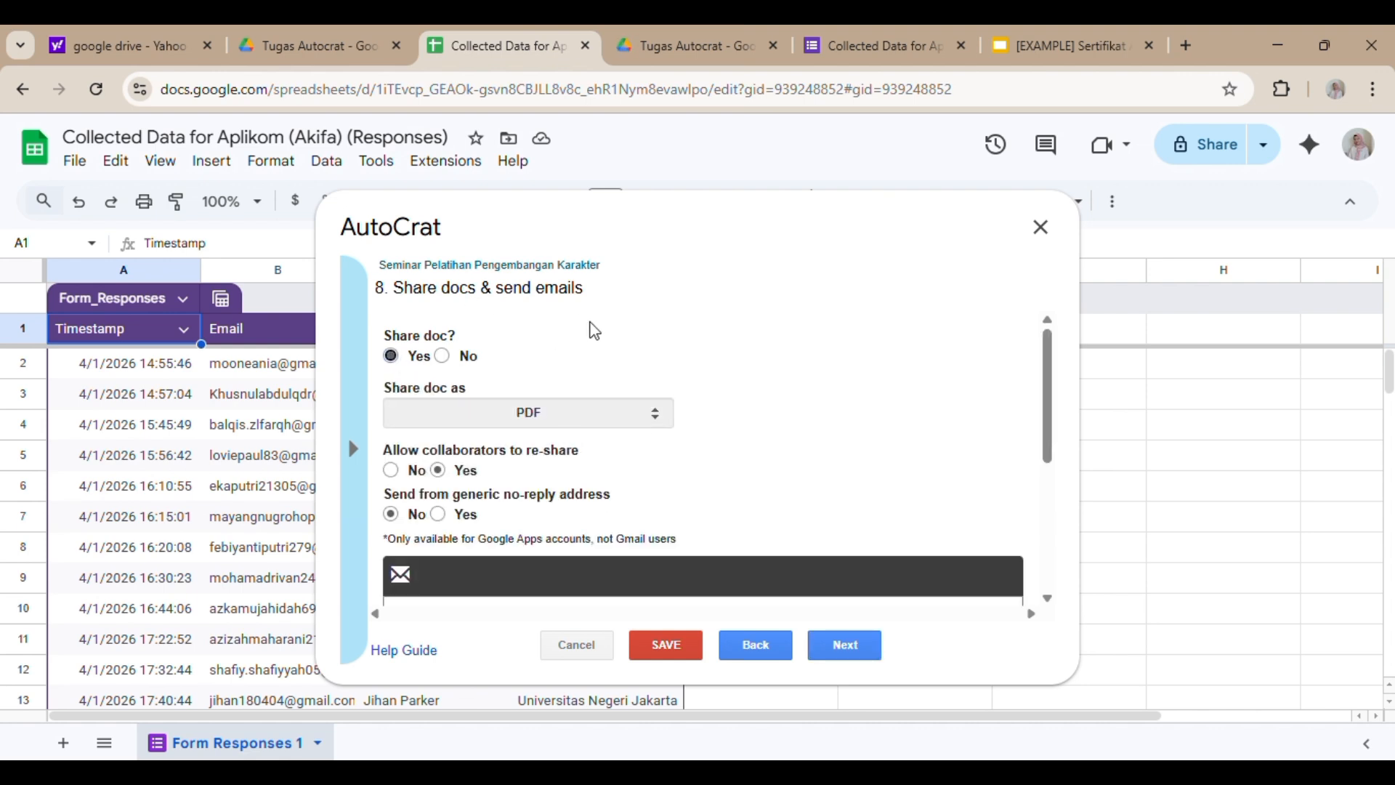
scroll(587, 353, "down", 1)
scroll(587, 354, "up", 1)
scroll(630, 484, "down", 1)
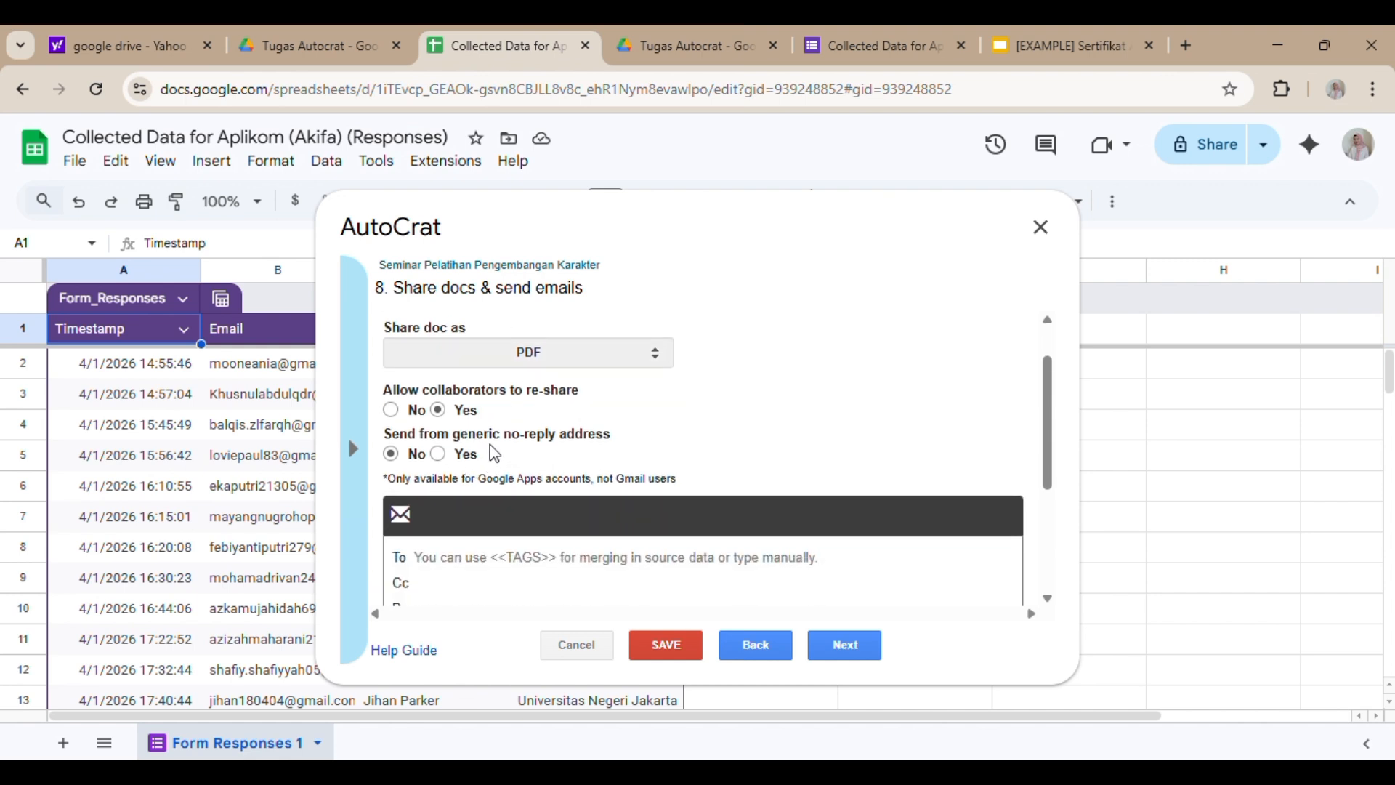
scroll(485, 457, "down", 1)
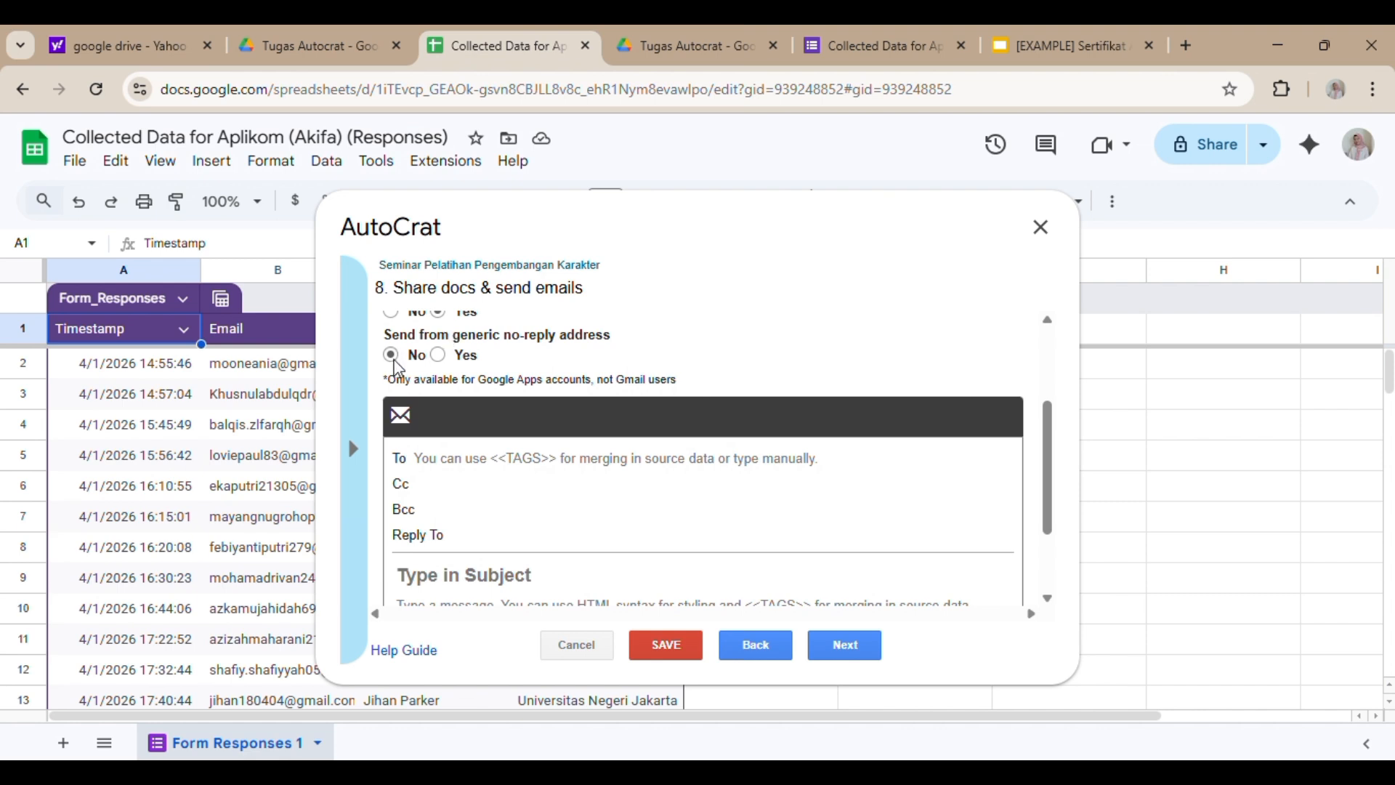
scroll(507, 506, "down", 1)
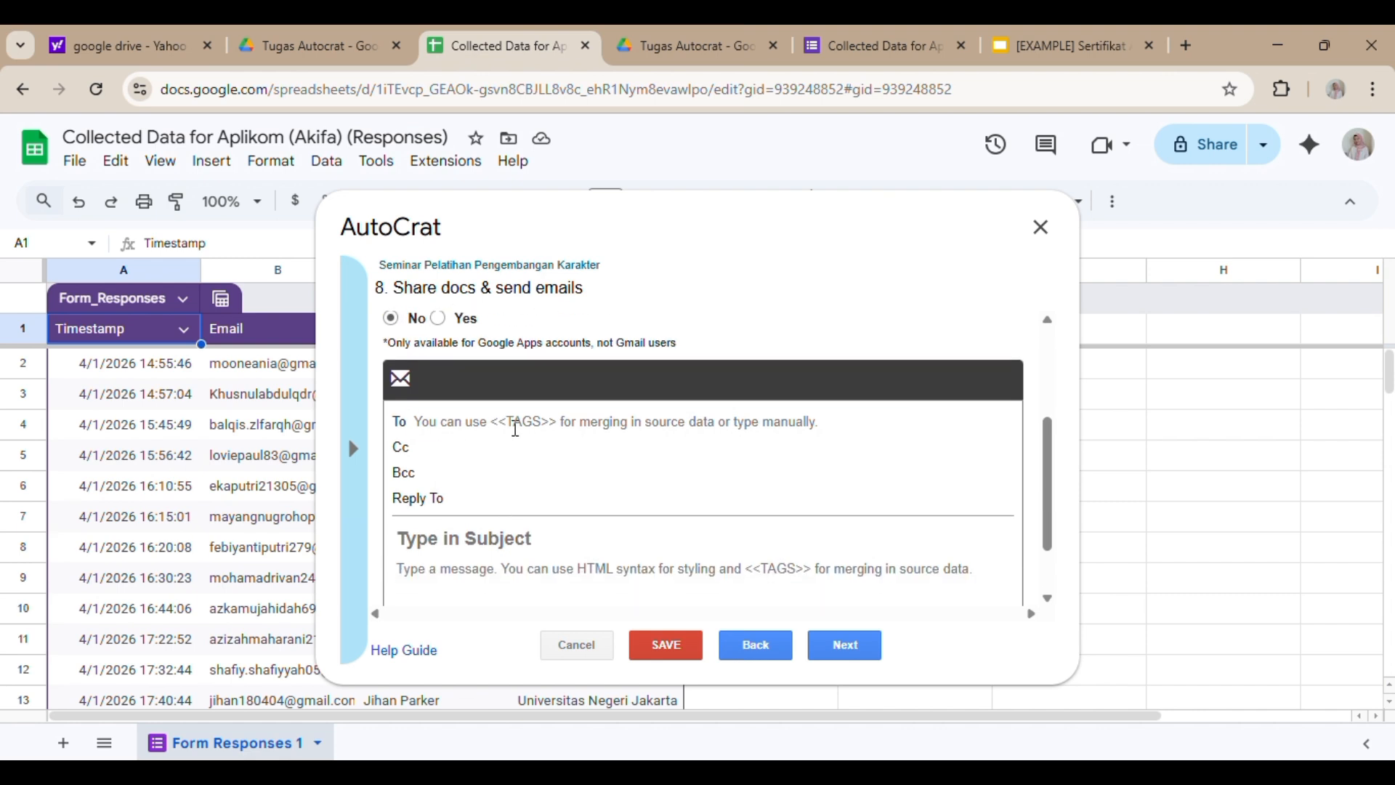
left_click(516, 428)
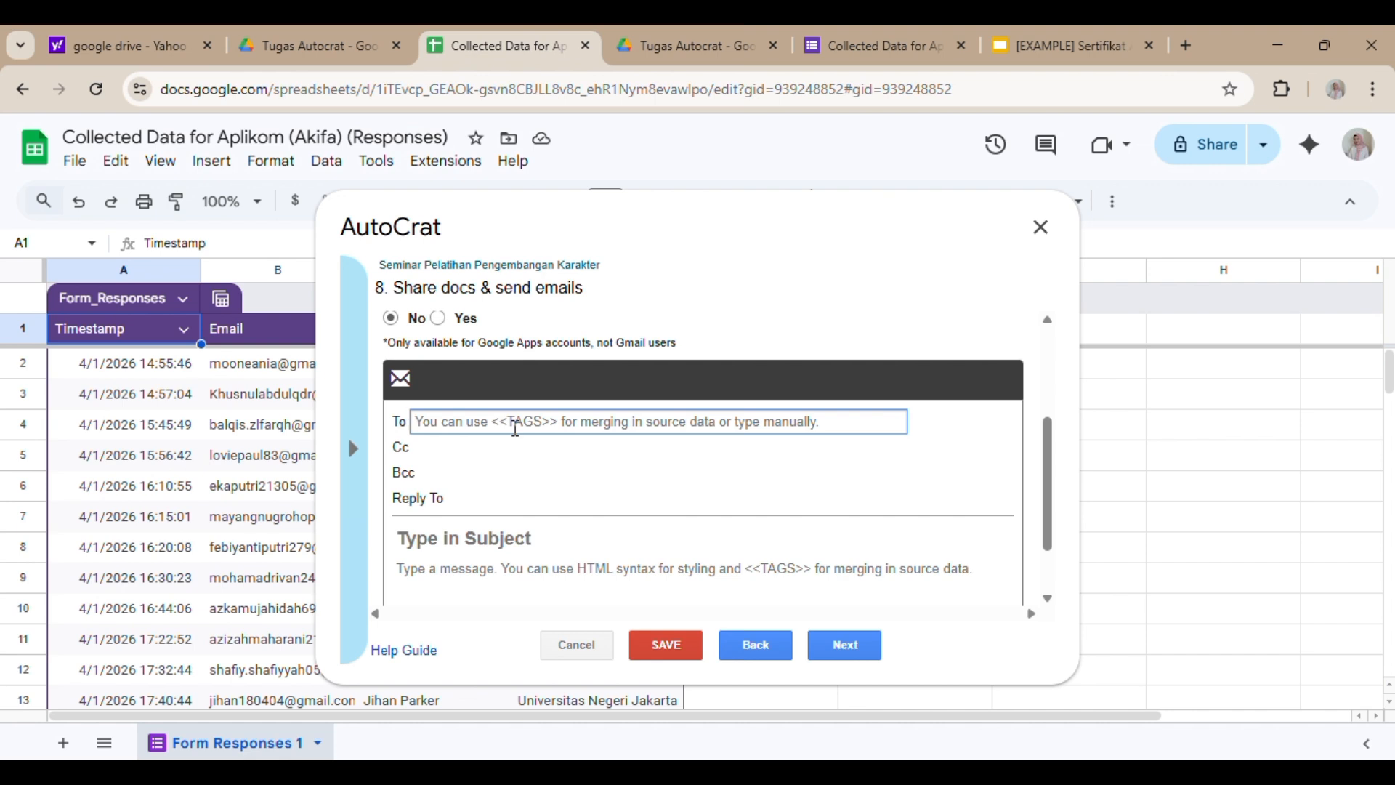
type("<<E")
type("mai")
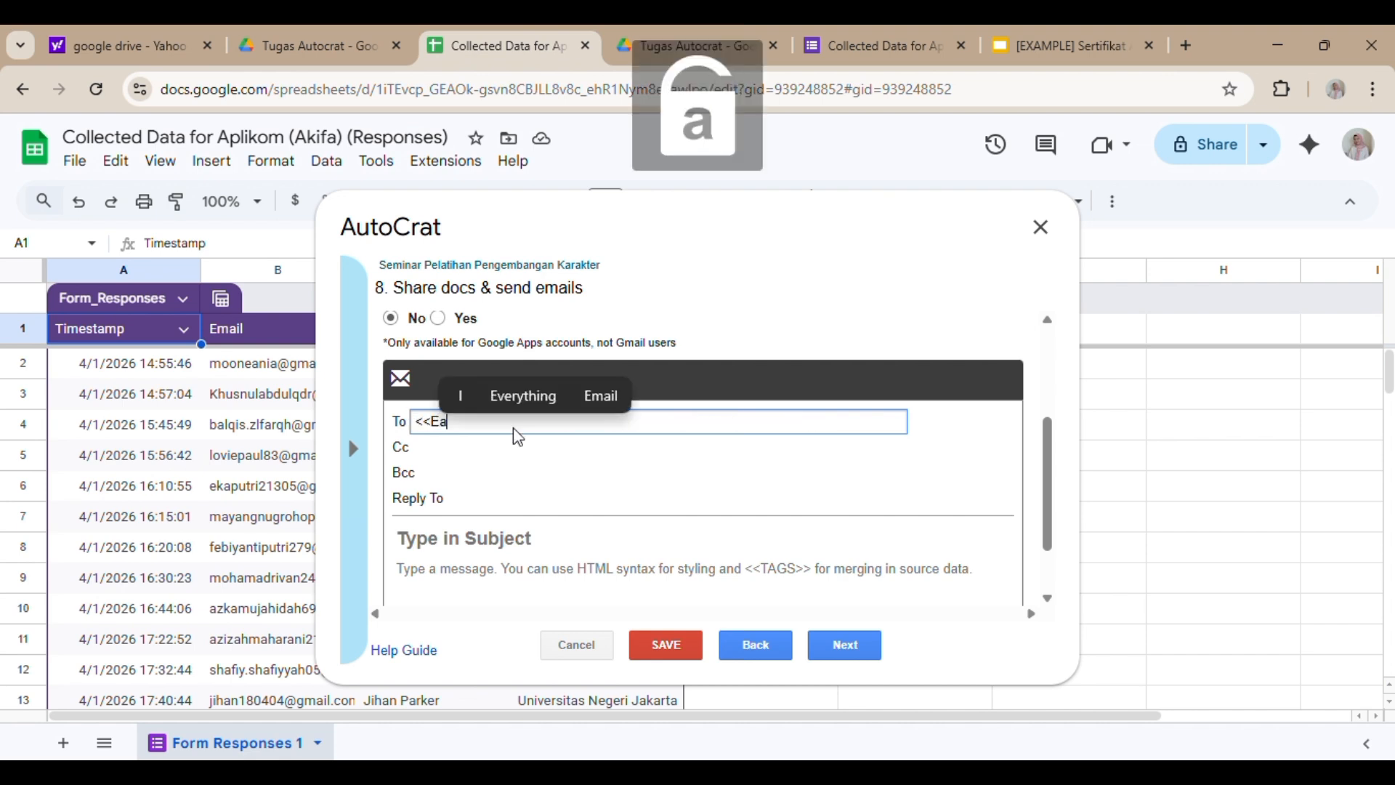
type("l")
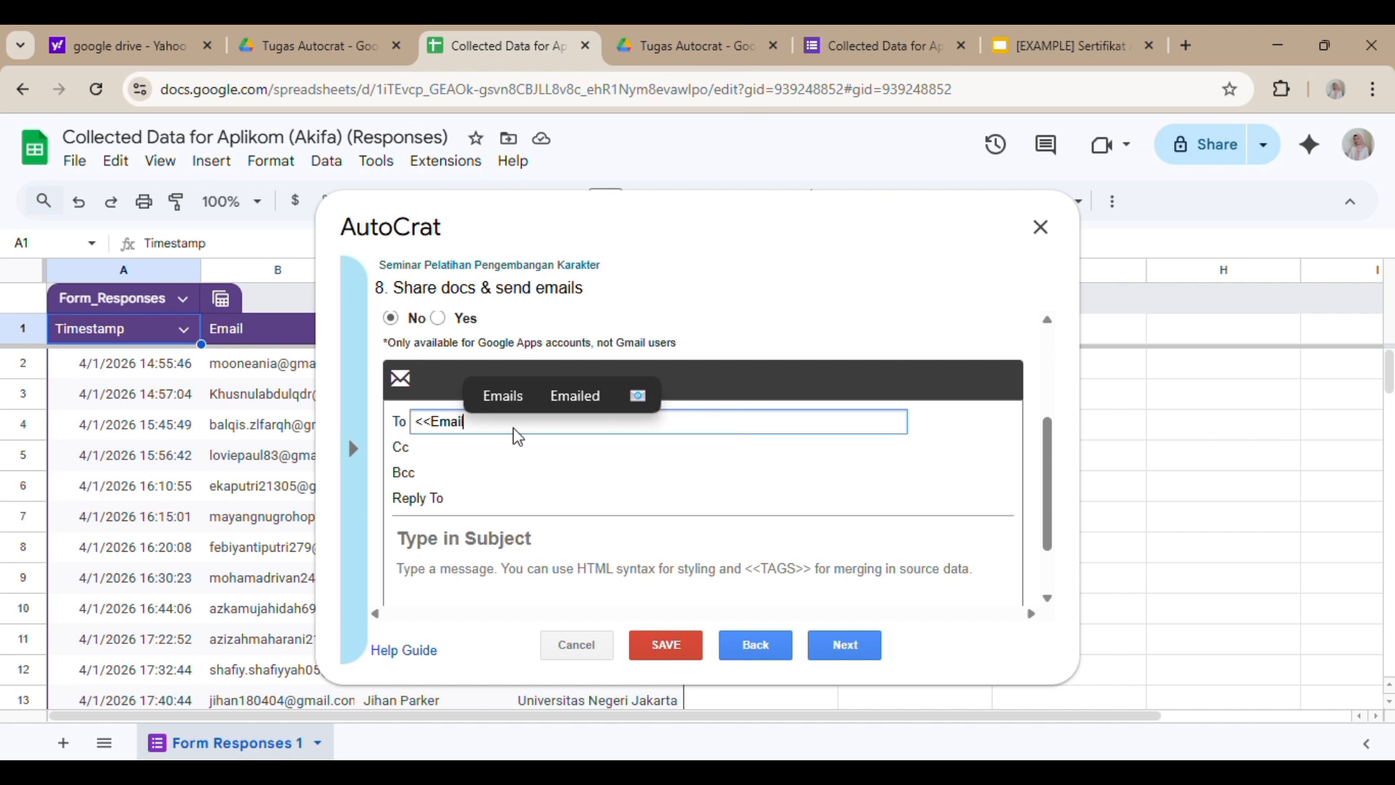
type(">>")
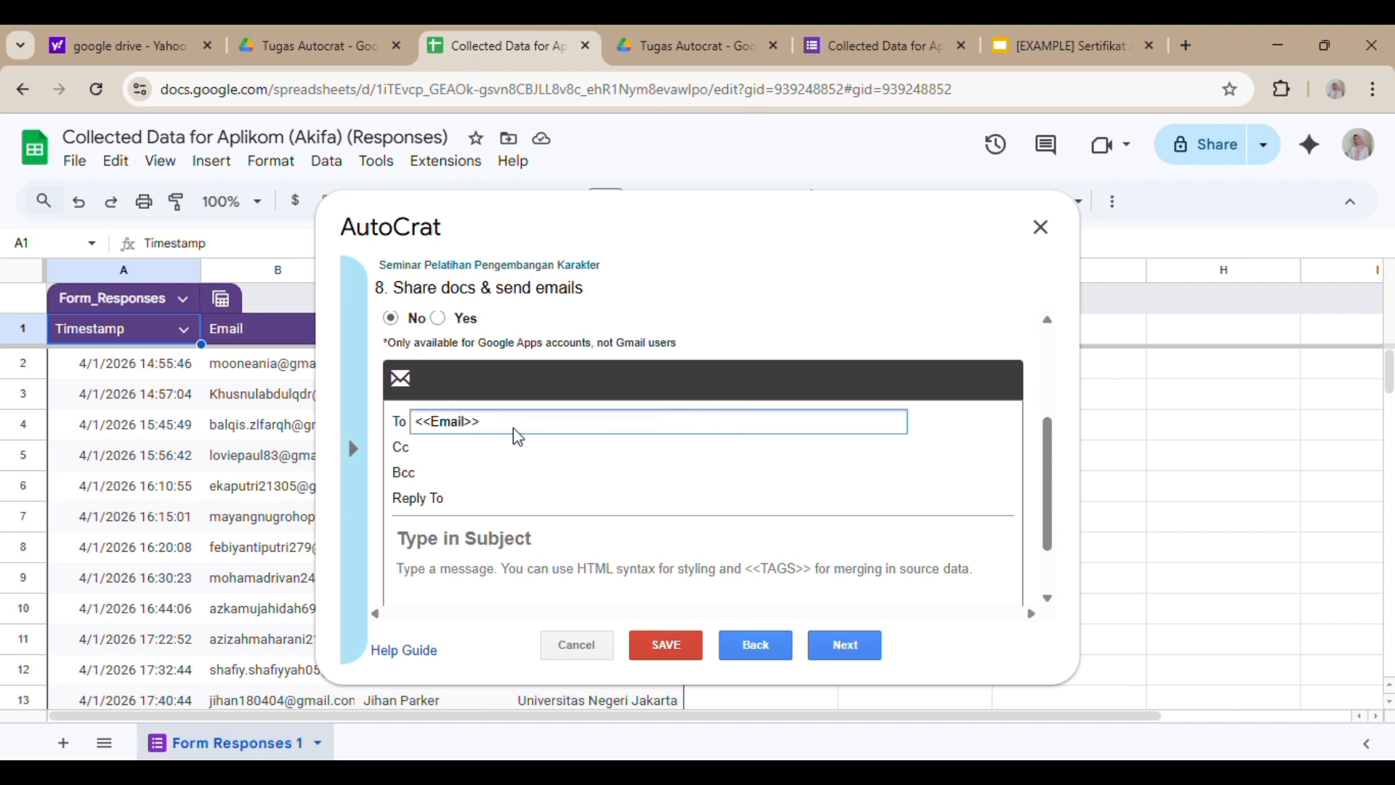
- Set the email subject to "Sertifikat Seminar Pelatihan Pengembangan Karakter"
scroll(513, 429, "down", 1)
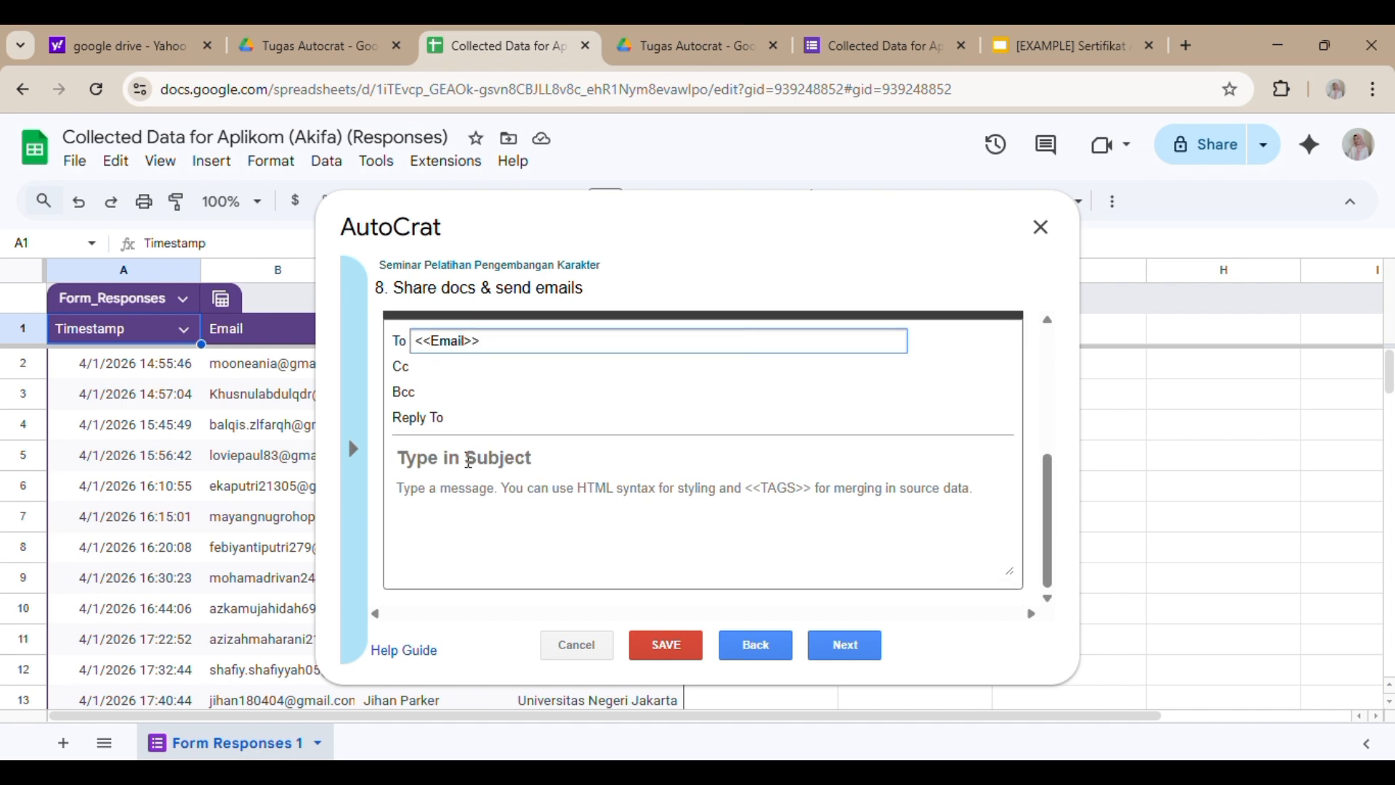
left_click(468, 460)
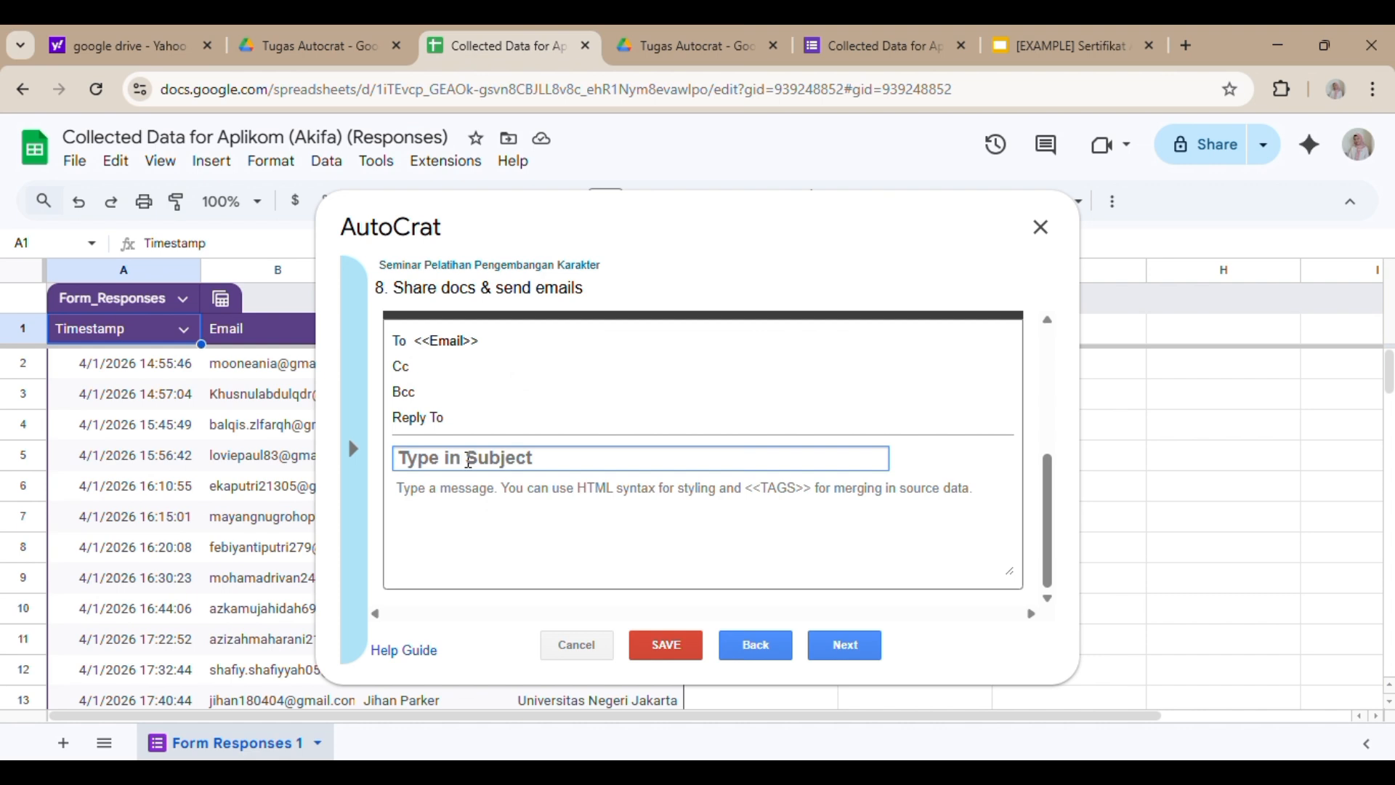
type("Sert")
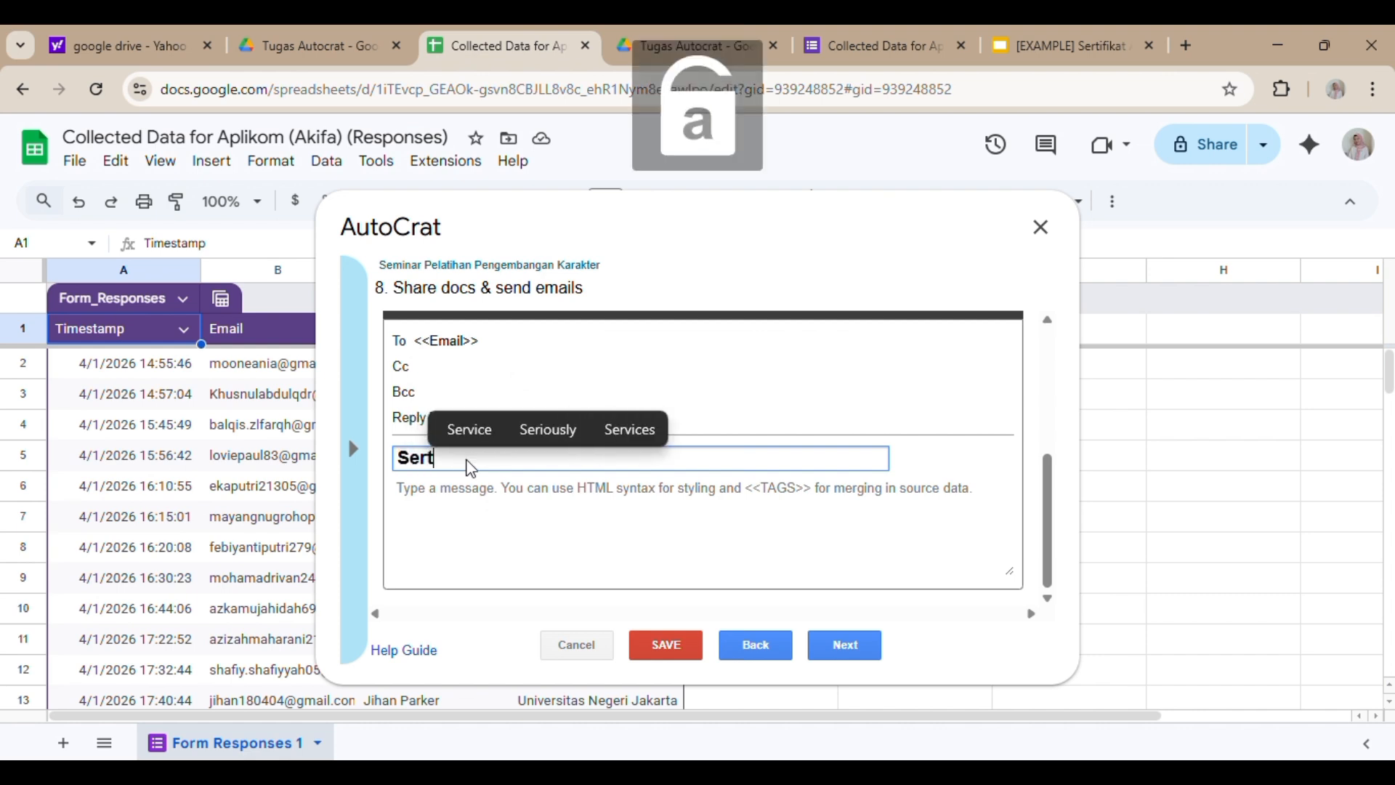
type("ifikat")
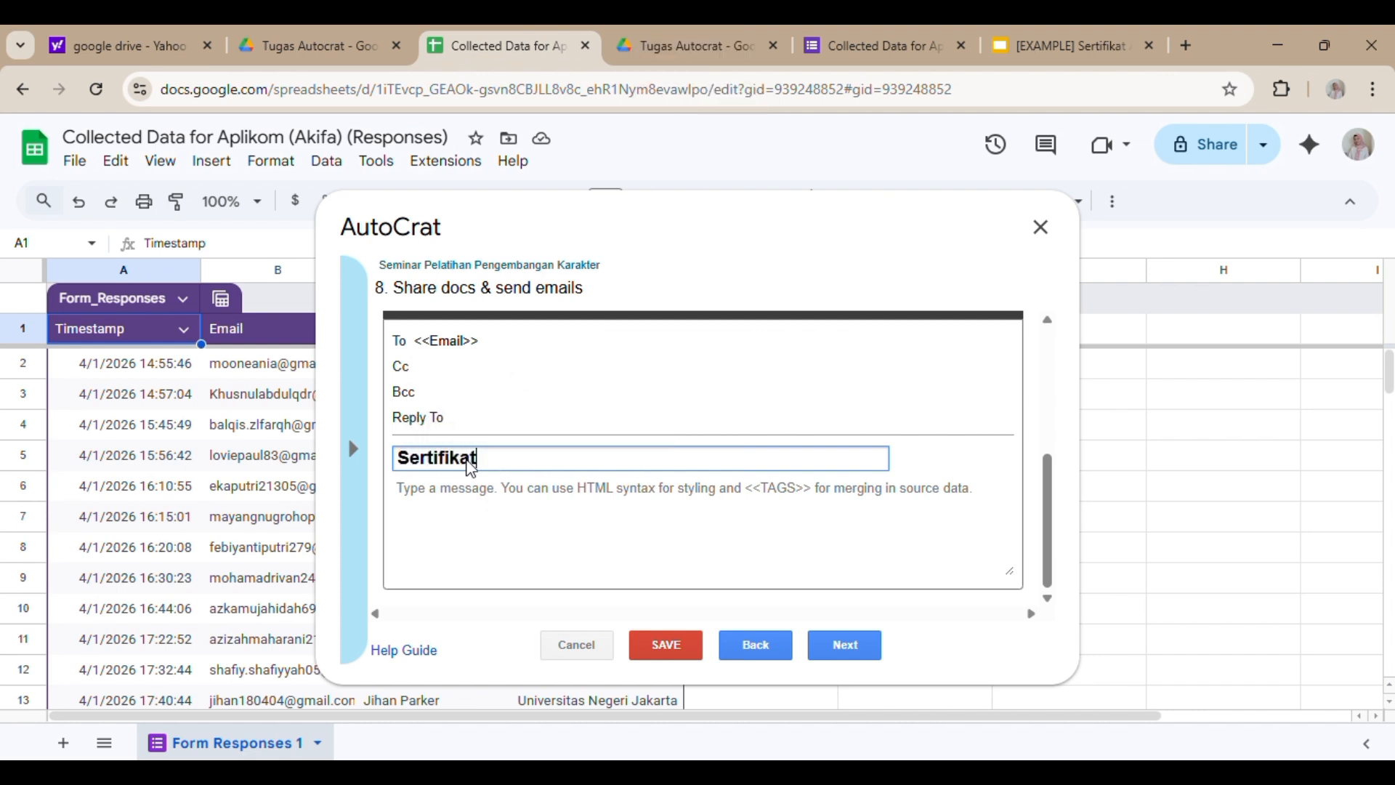
key("Caps_Lock")
type("Seminar")
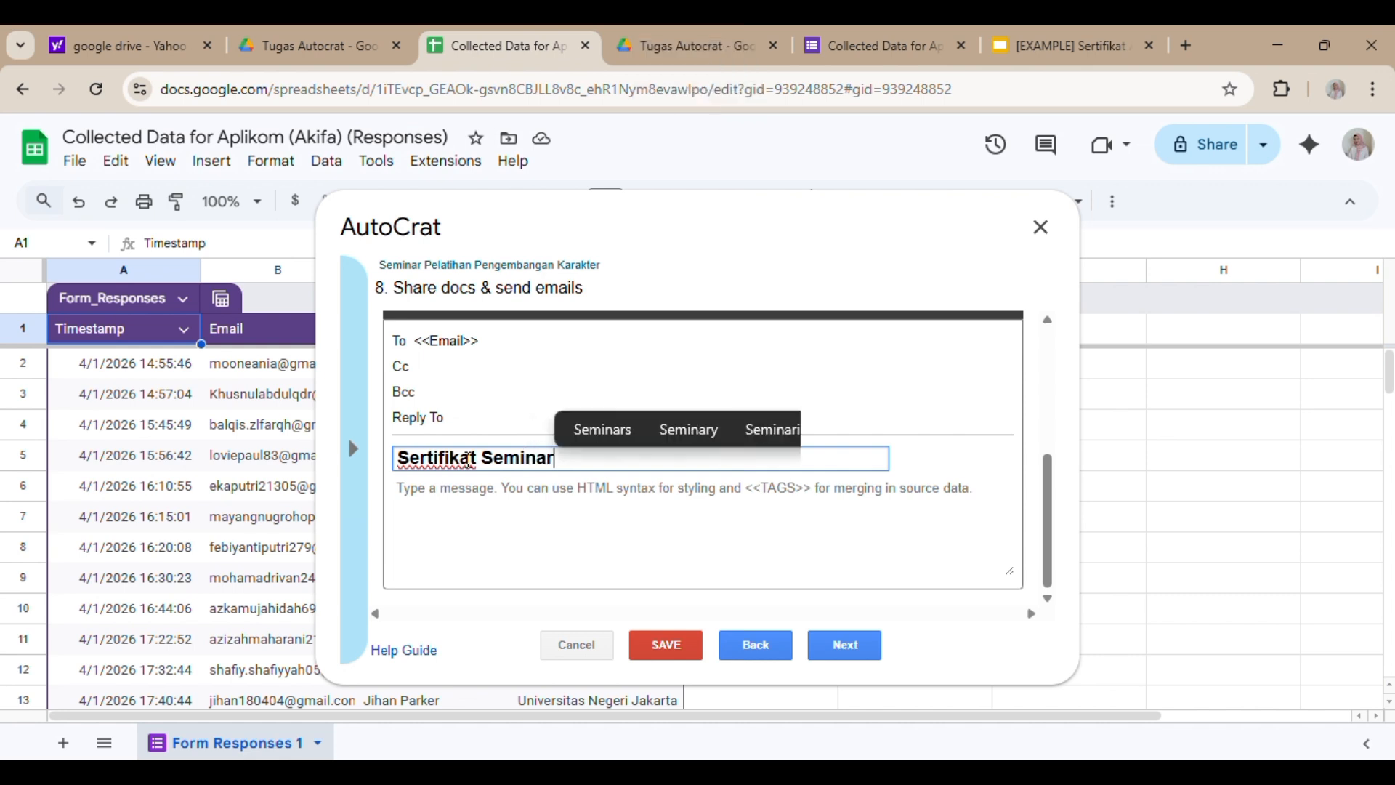
type(" Pelatihan ")
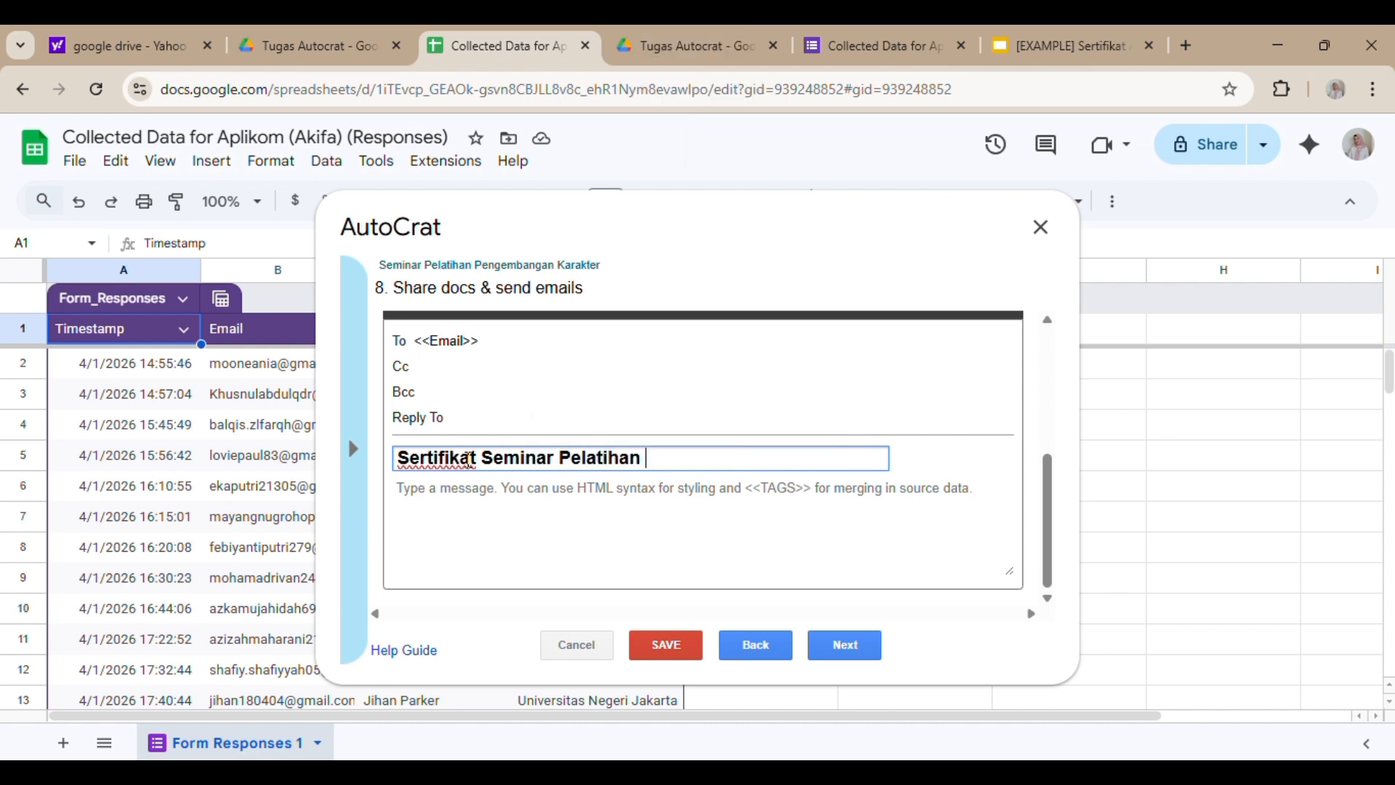
type("Pengembang")
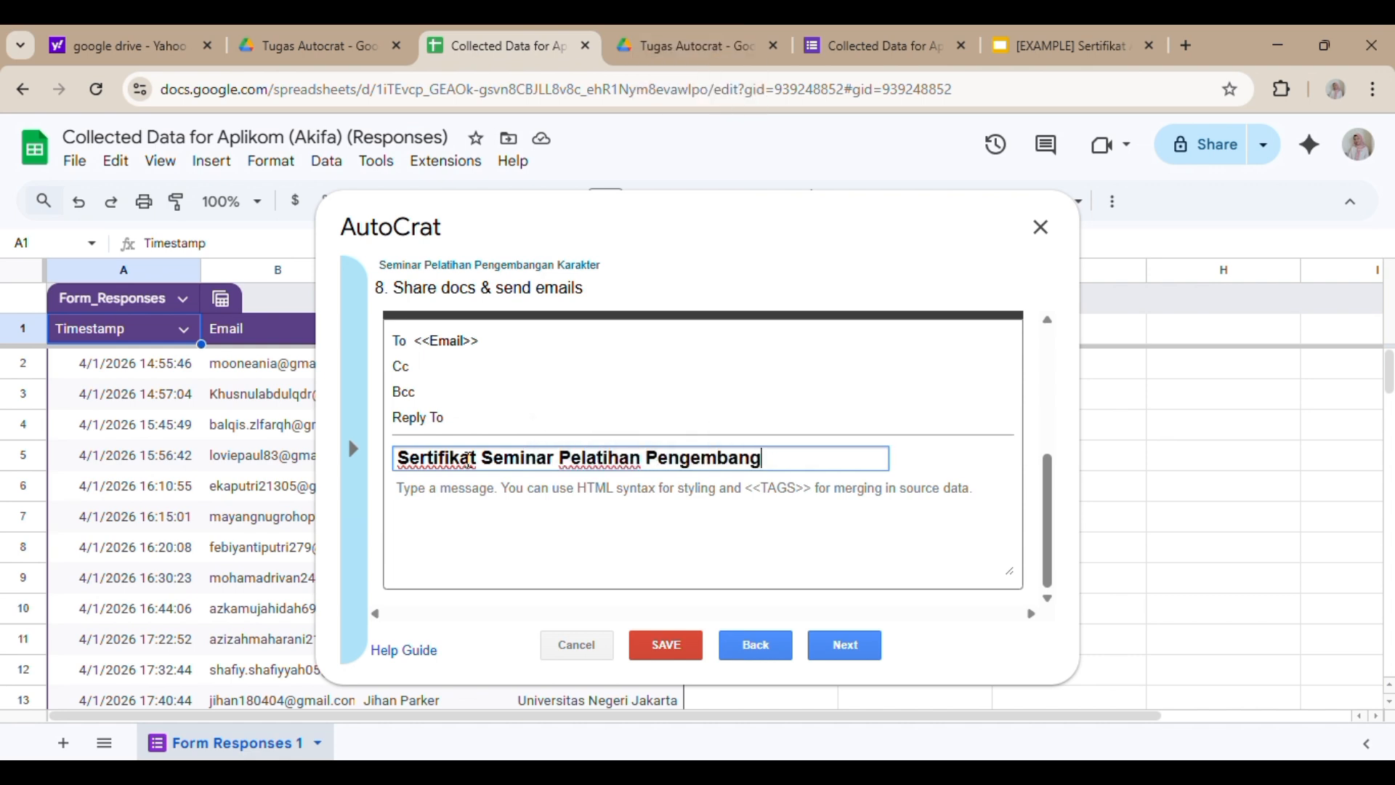
type("an Karakter")
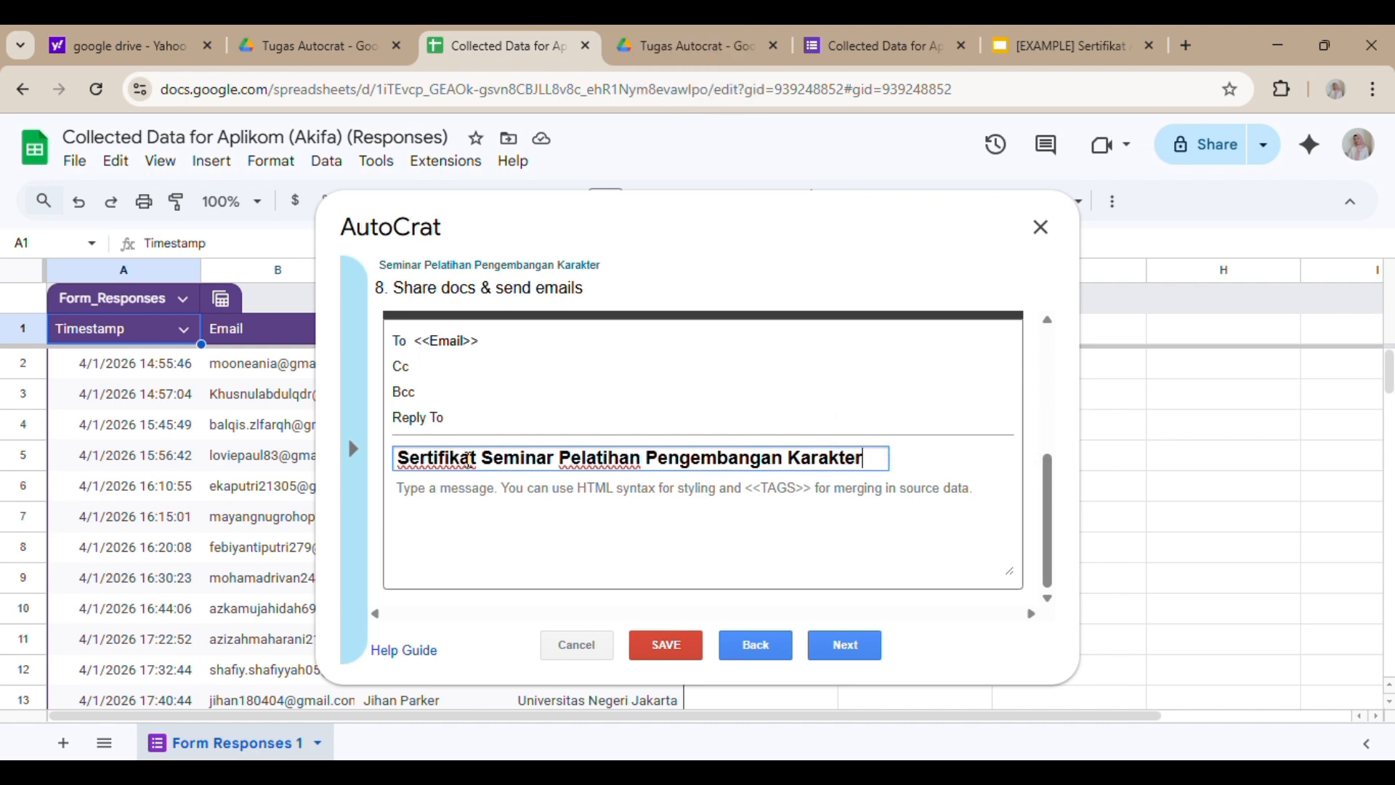
- Begin the email message with "Kepada," followed by the <<Nama Lengkap>> tag on its own line
left_click(437, 496)
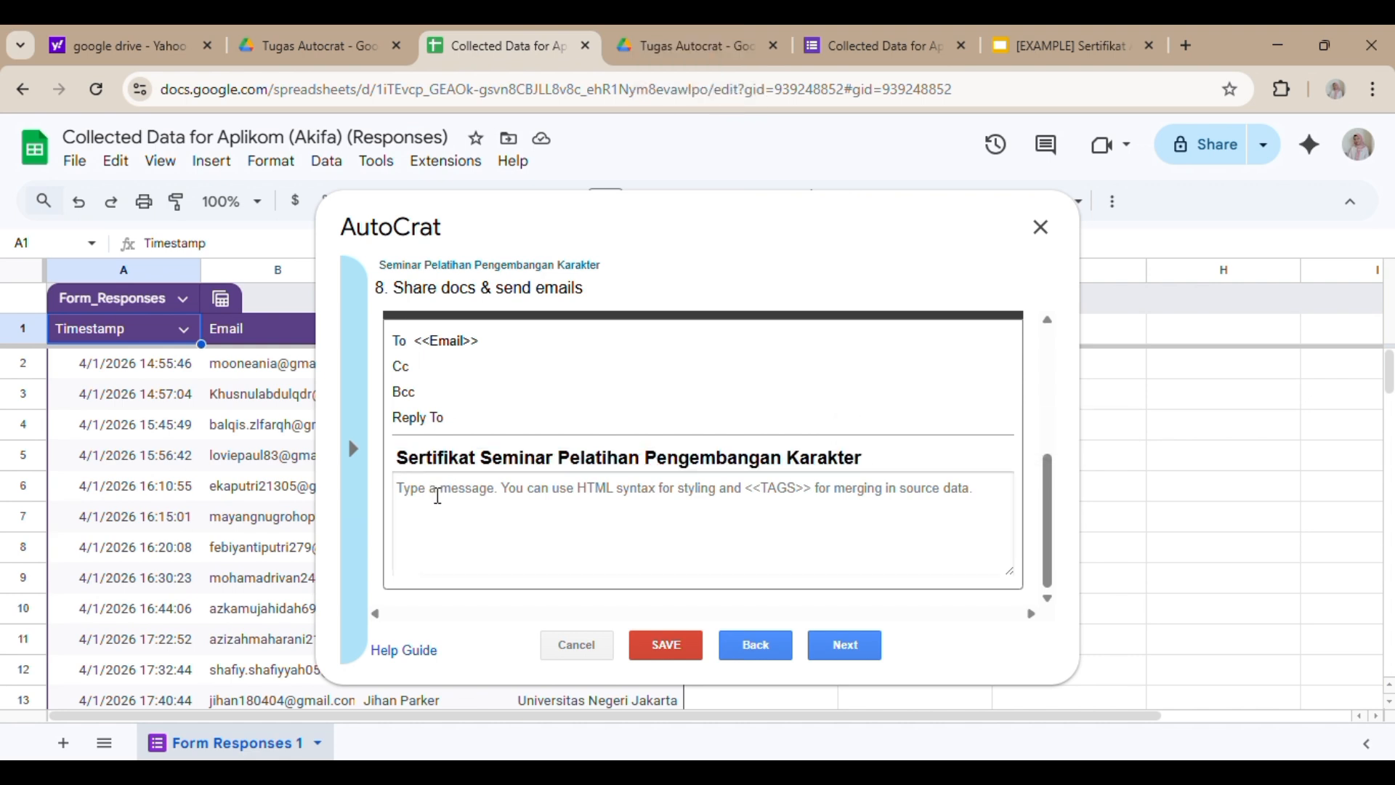
key("Caps_Lock")
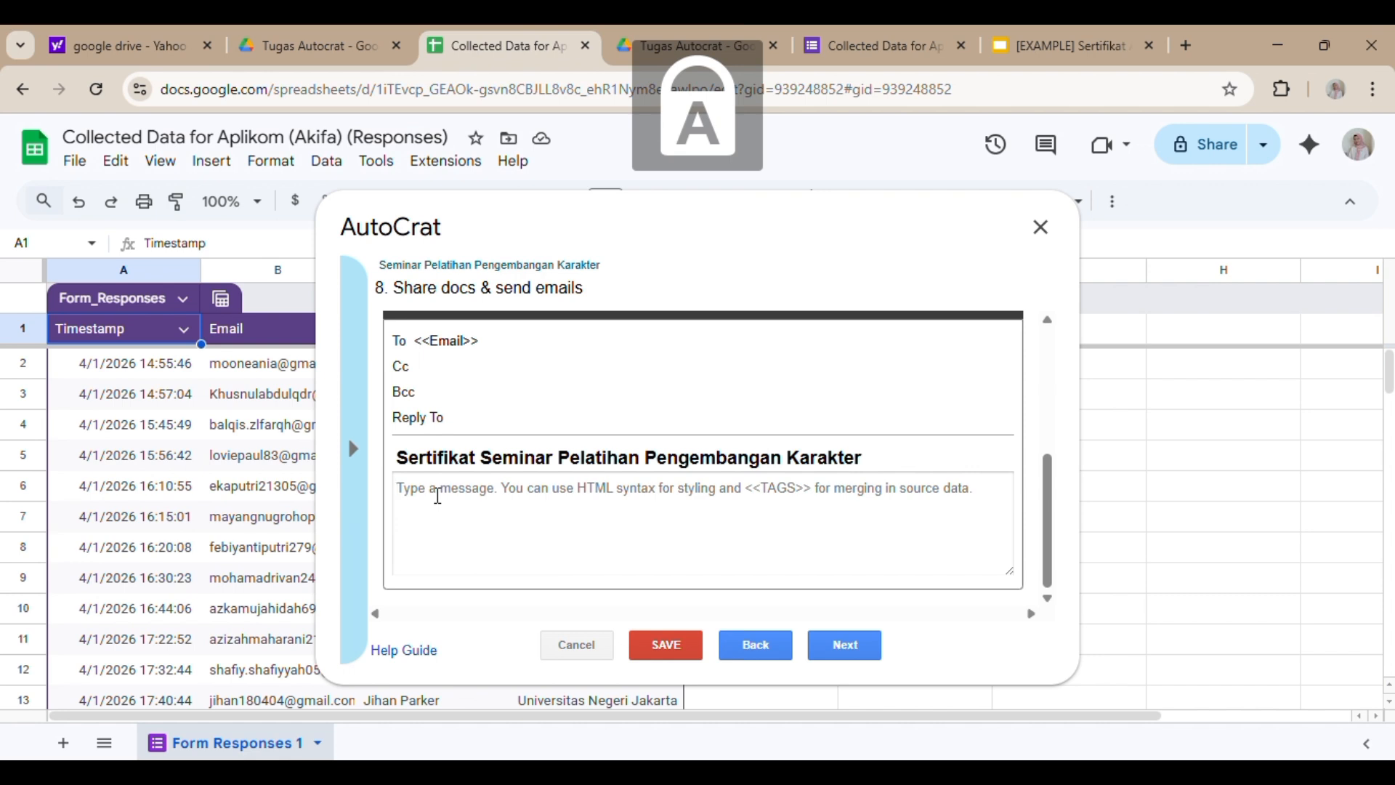
type("K")
key("Caps_Lock")
type("epada,")
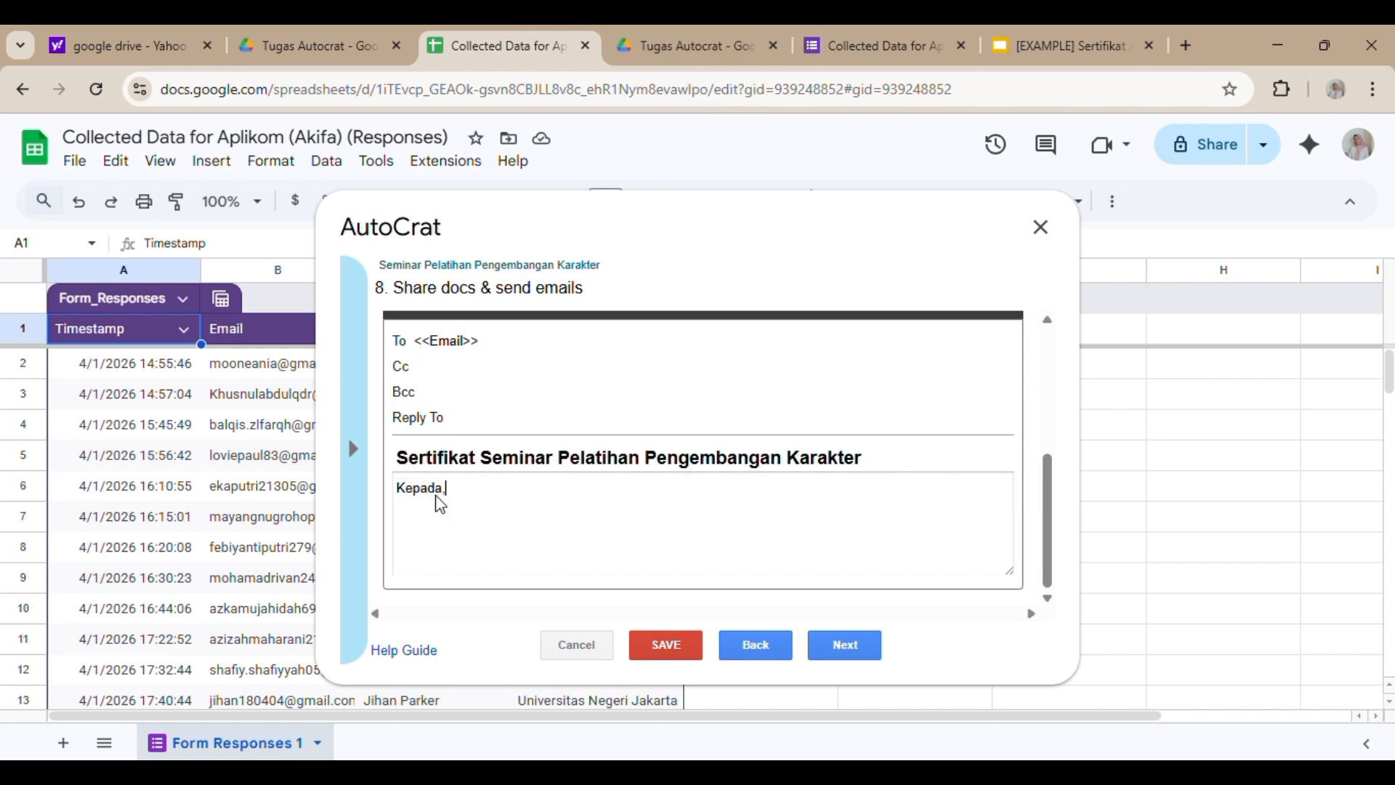
key("Return")
type("<<")
key("Caps_Lock")
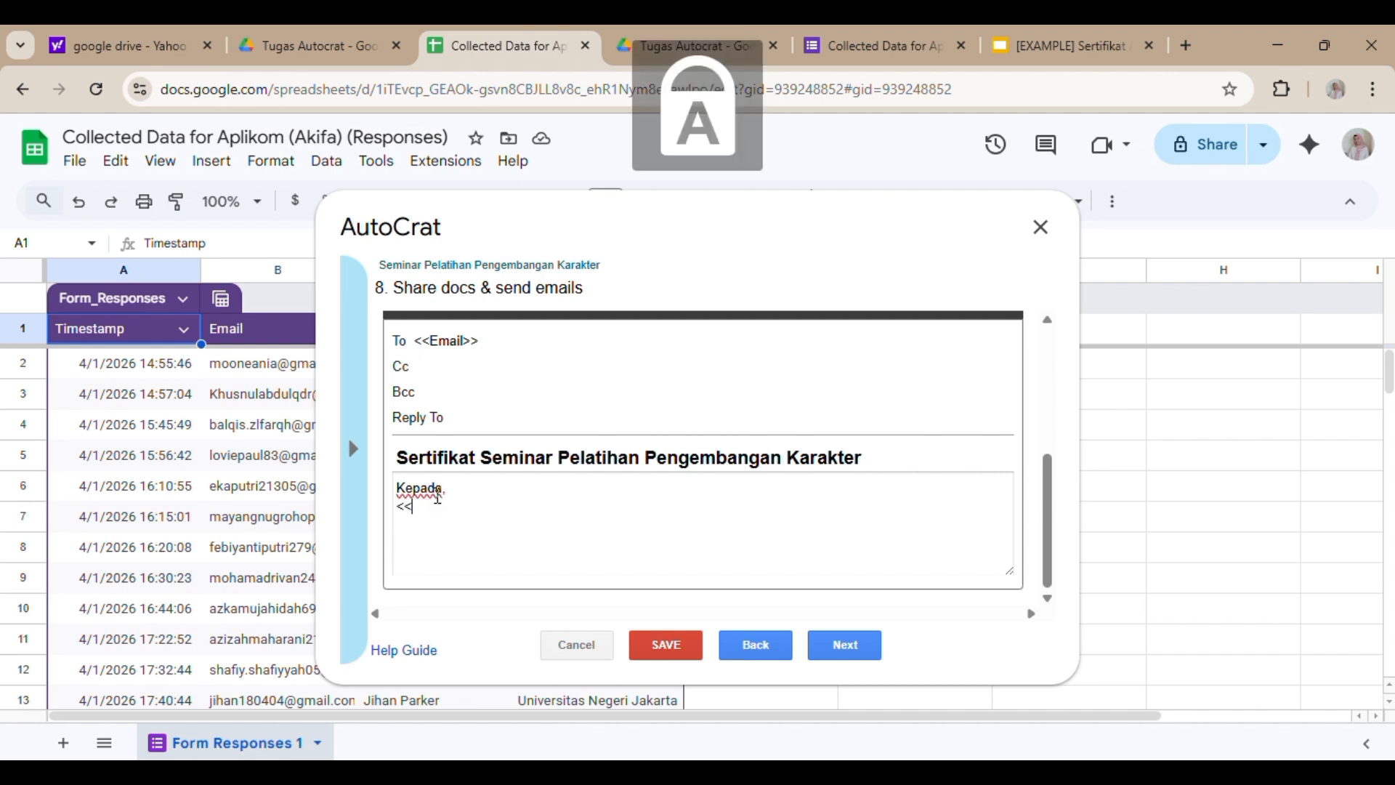
type("N")
key("Caps_Lock")
type("ama Len")
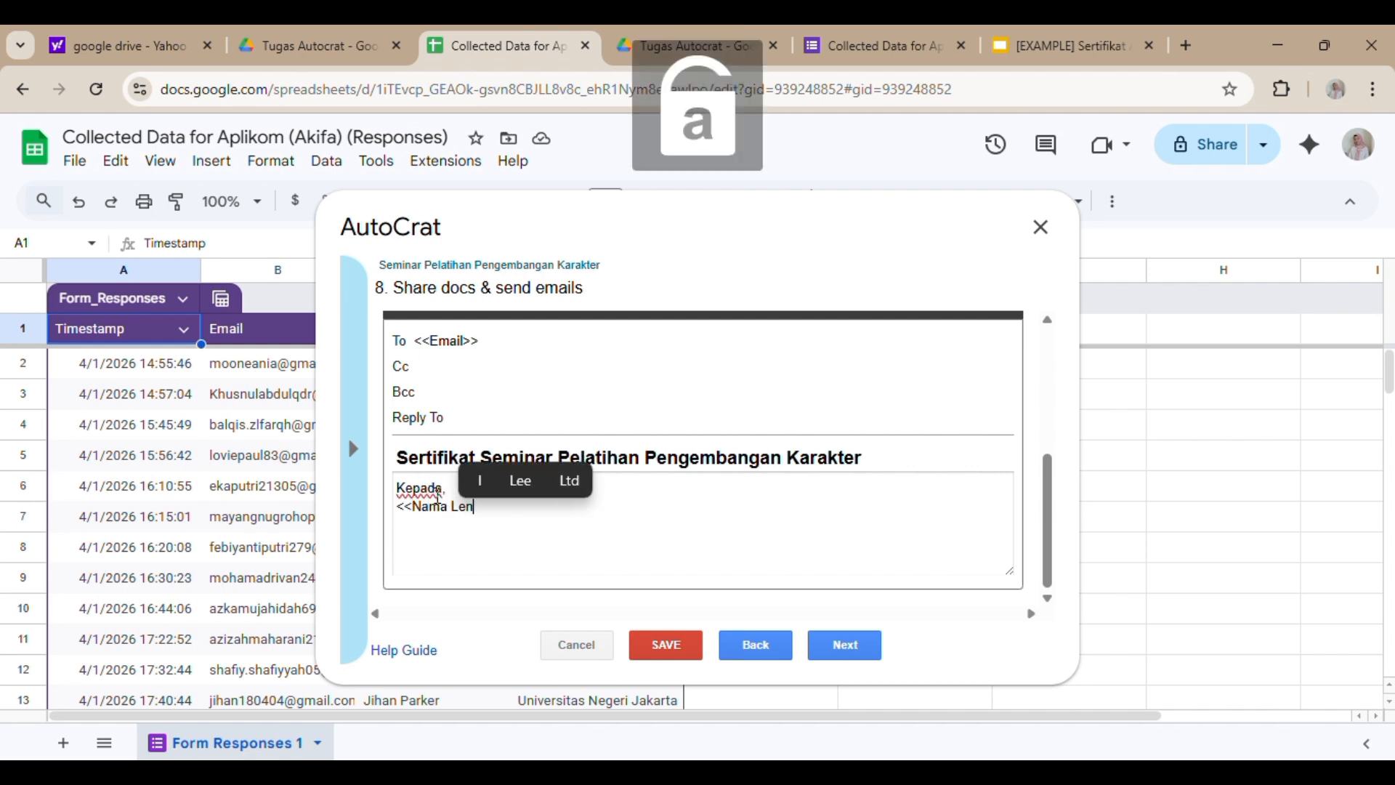
type("gkap>>")
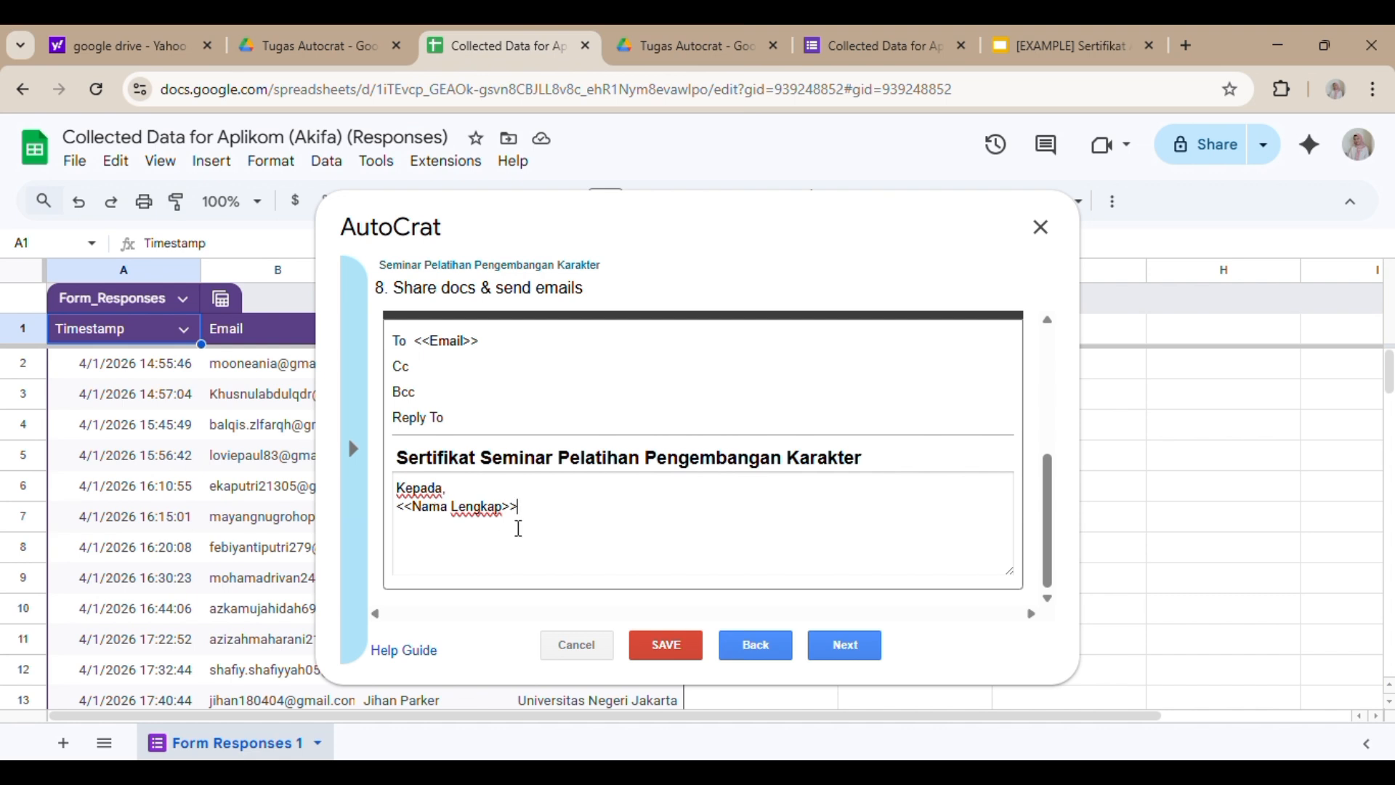
- Complete the message's salutation with the line "di Tempat." below the name tag
key("Return")
type("di")
key("Caps_Lock")
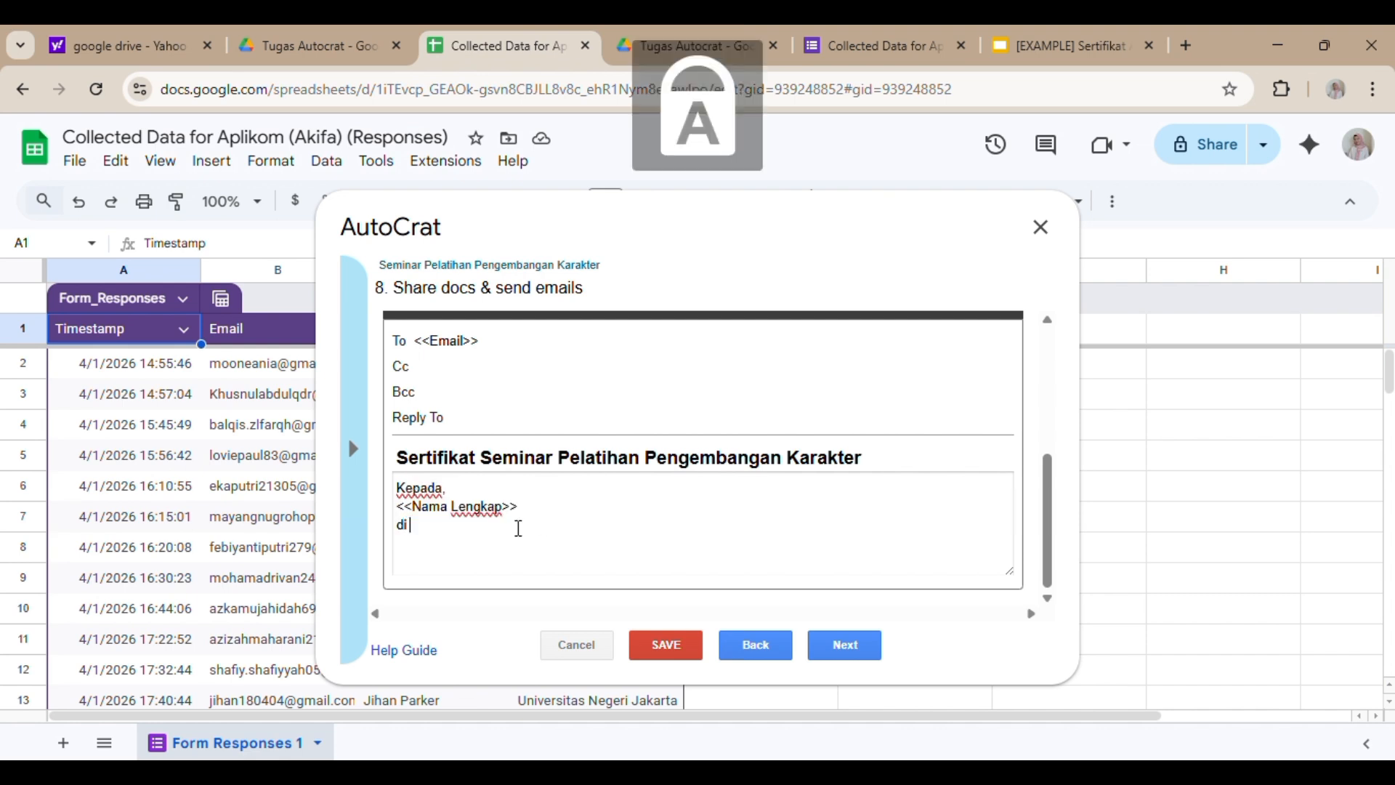
type("T")
key("Caps_Lock")
type("empat.")
key("Return")
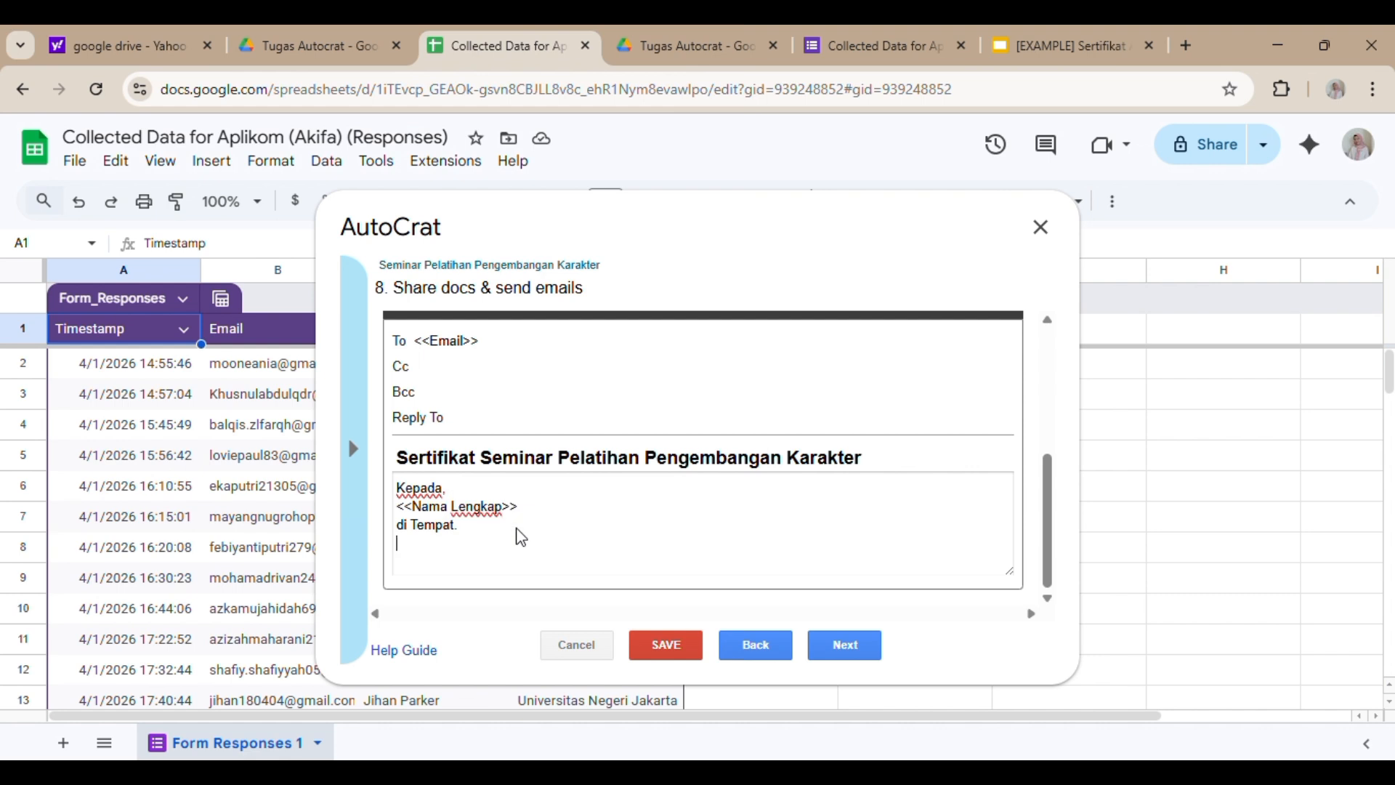
- After a blank line, add "Terimakasih atas partisipasi aktifnya dalam Seminar Pelatihan Pengembangan Karakter 2025." to the message
key("Return")
key("Caps_Lock")
type("T")
key("Caps_Lock")
type("e")
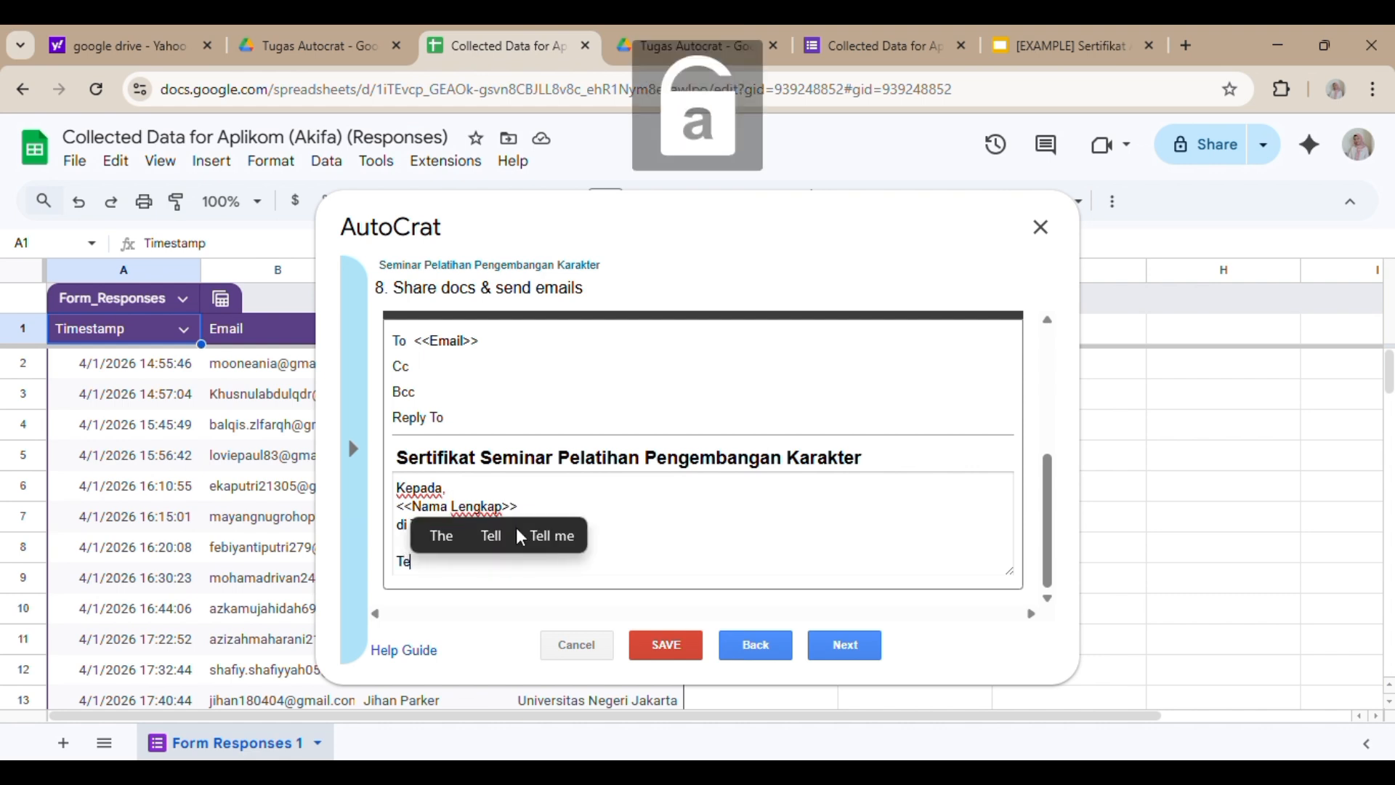
type("rimakasih at")
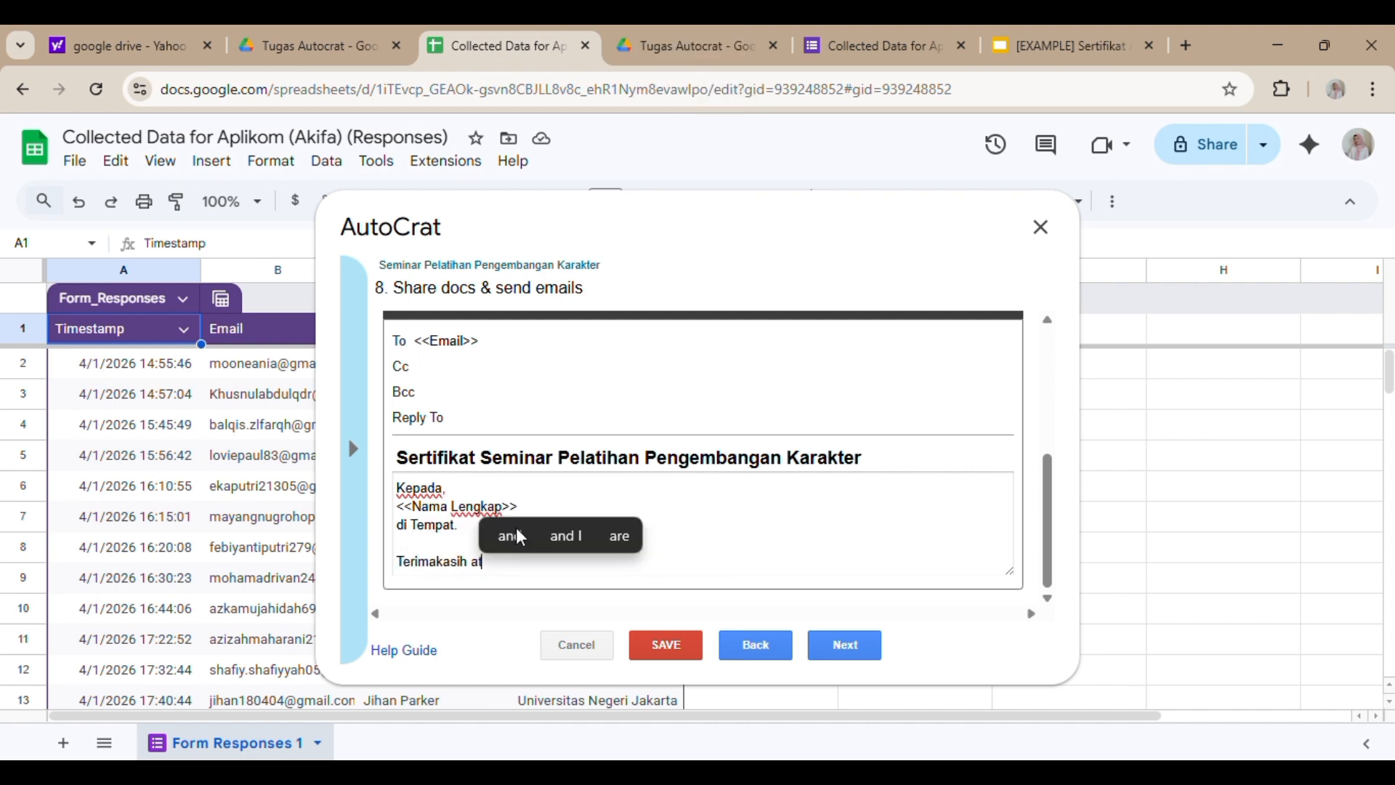
type("as parti")
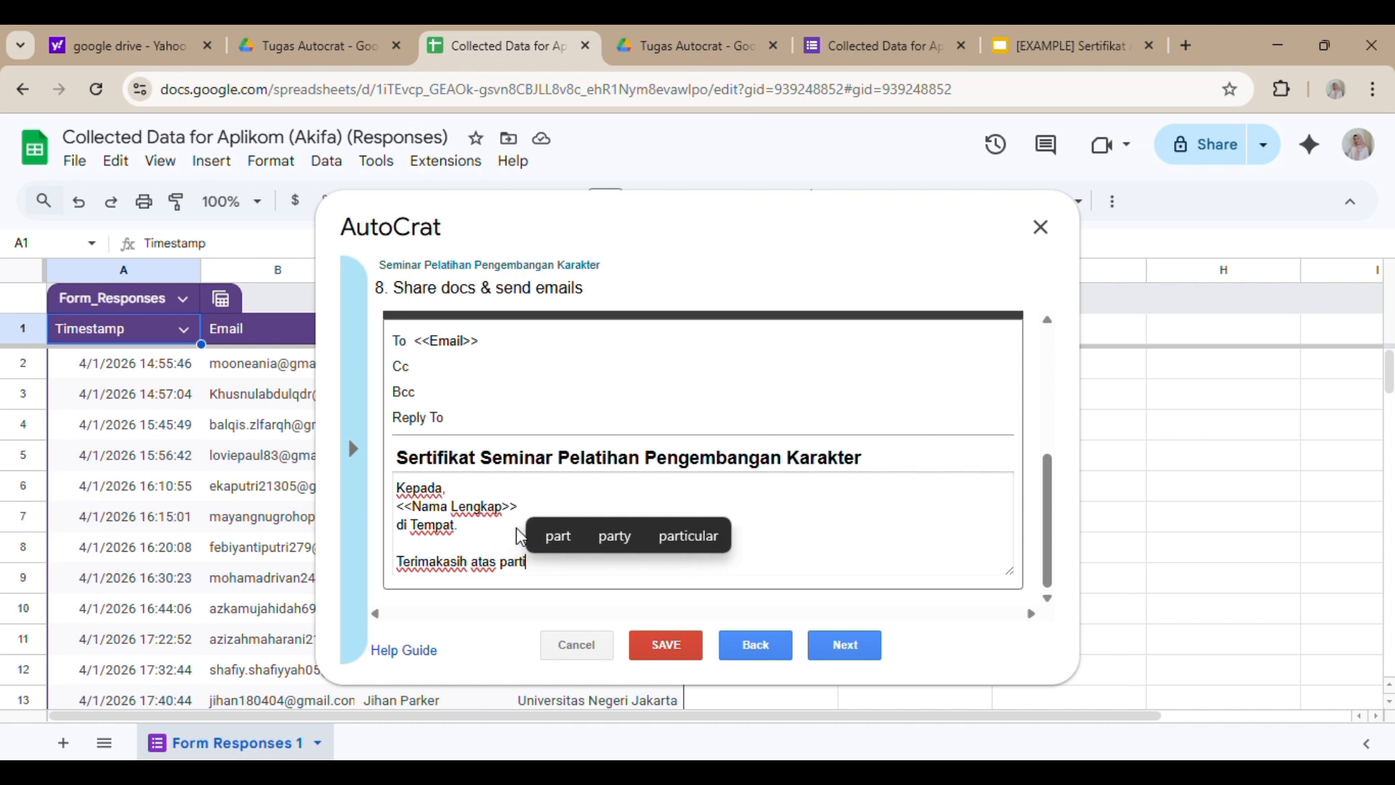
type("sipasi akti")
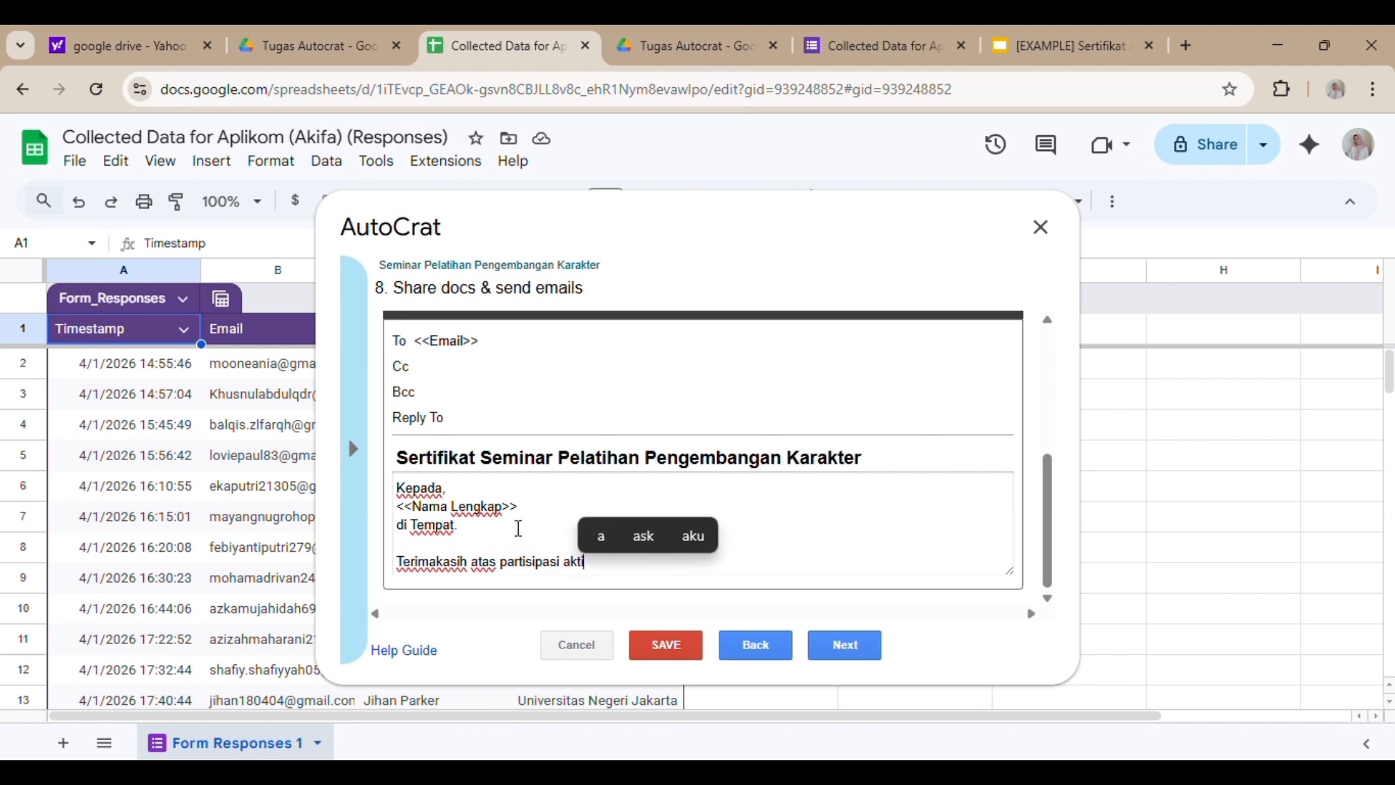
type("fnya dalam ")
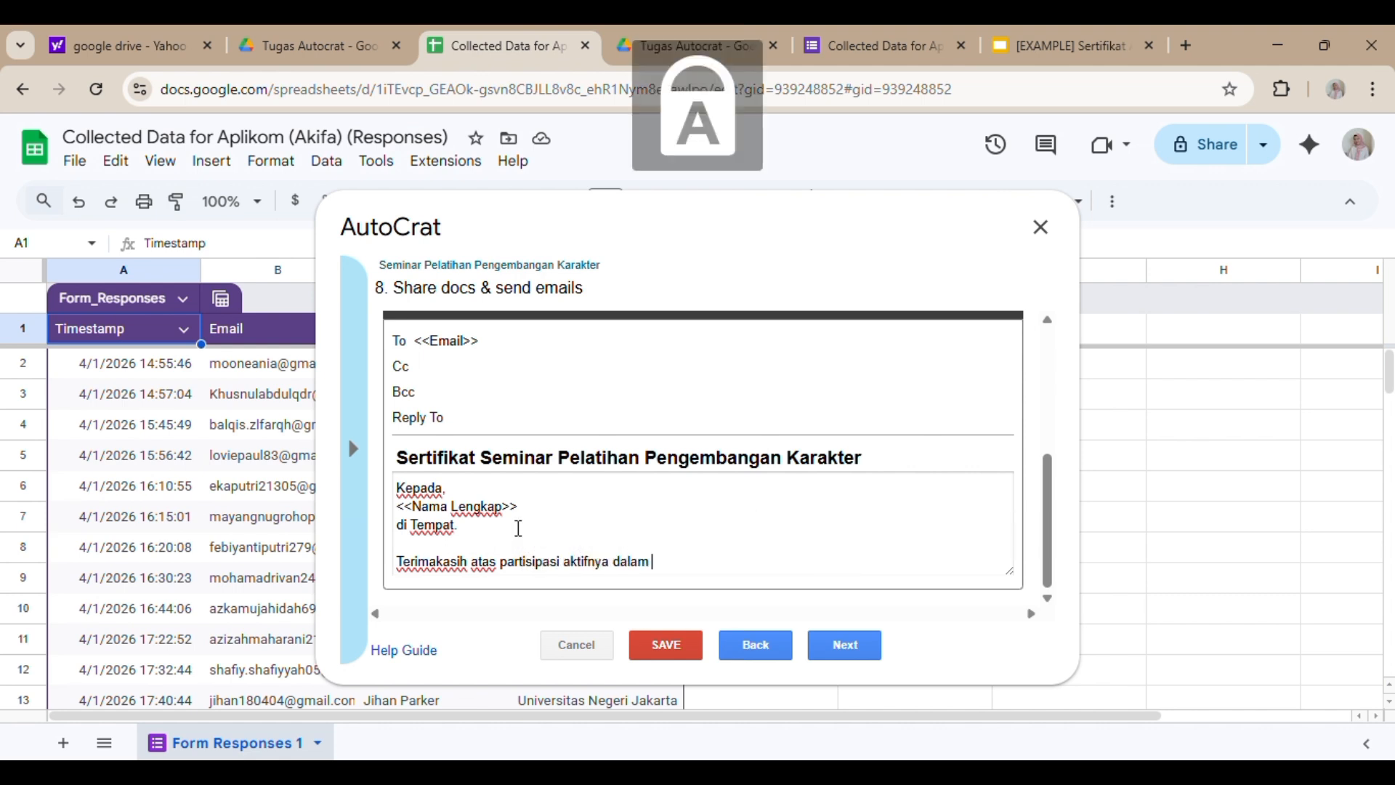
type("Seminar ")
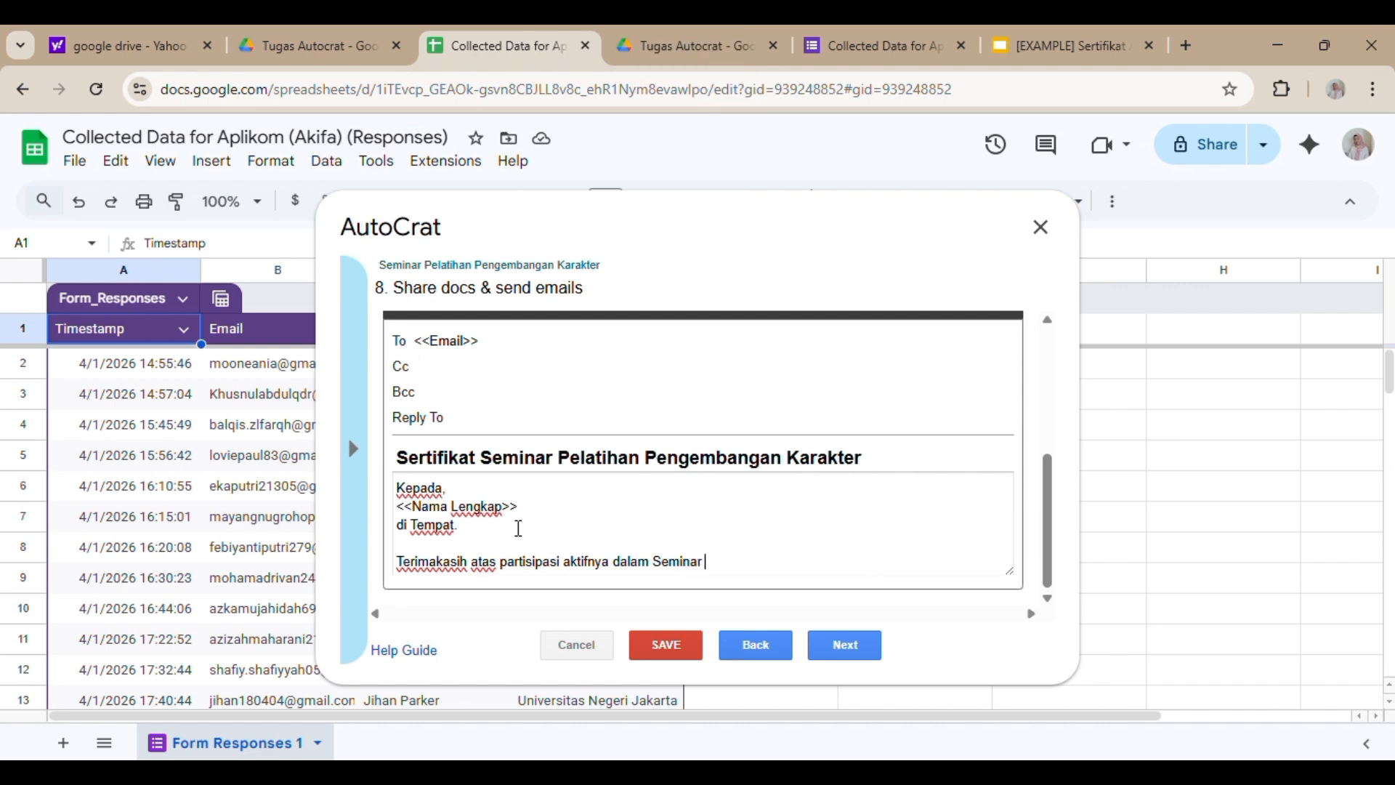
type("Pelat")
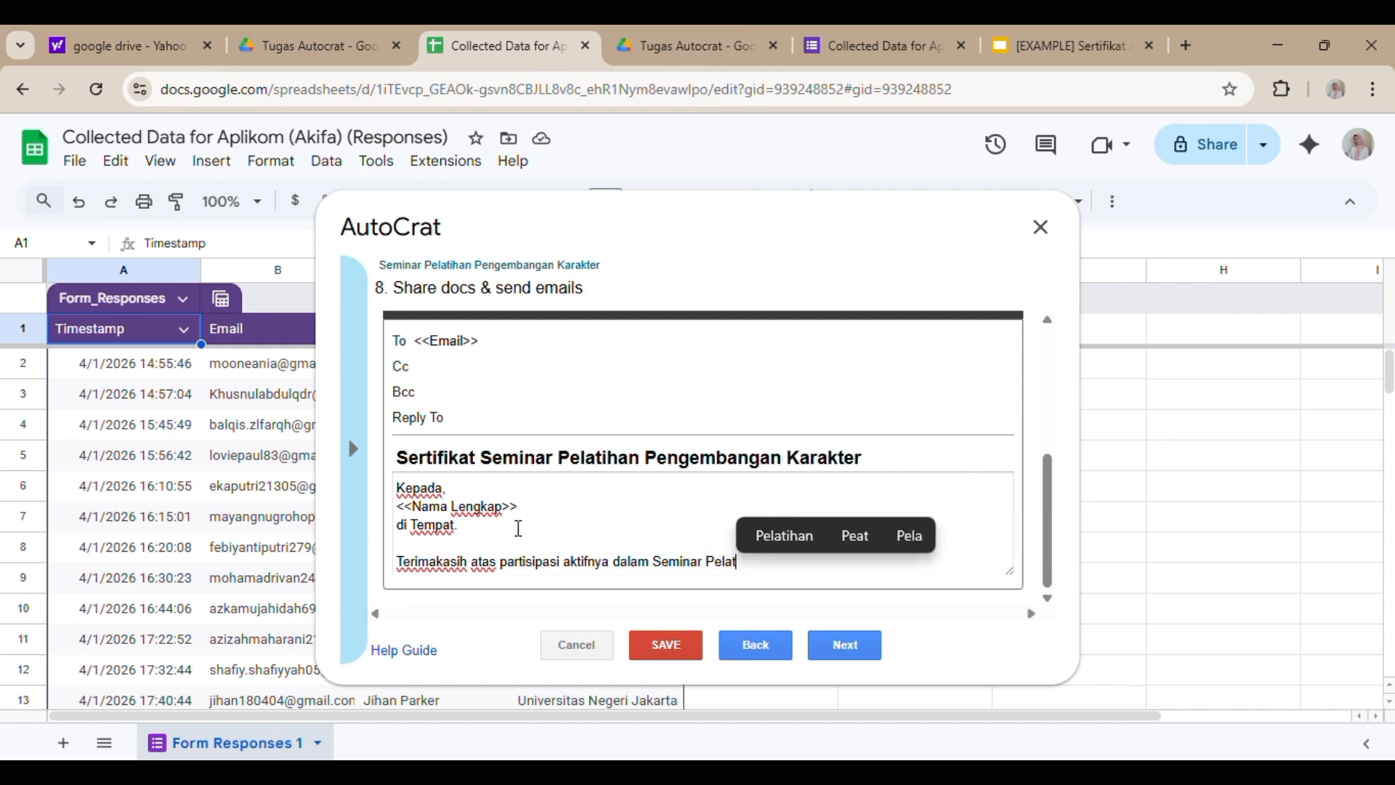
type("i")
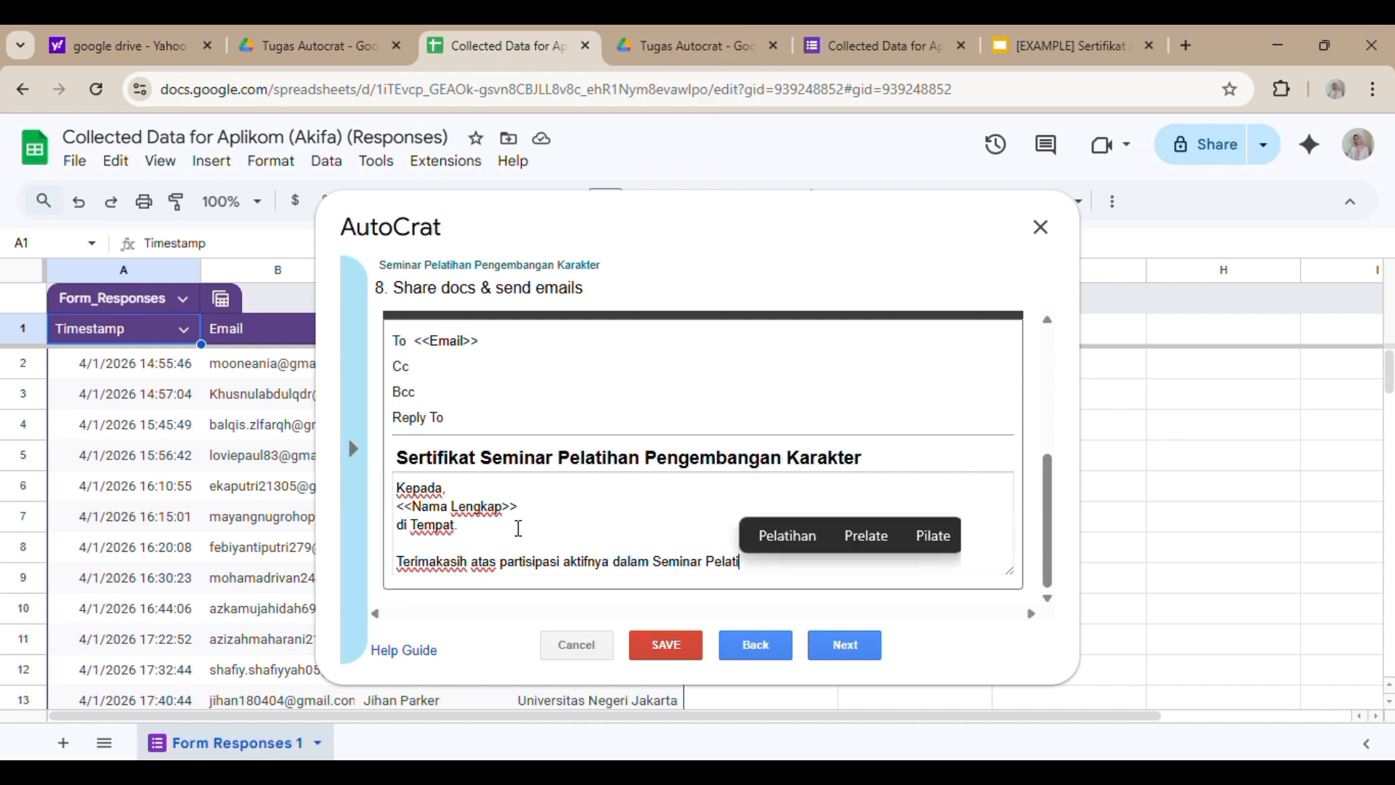
type("han Pengemb")
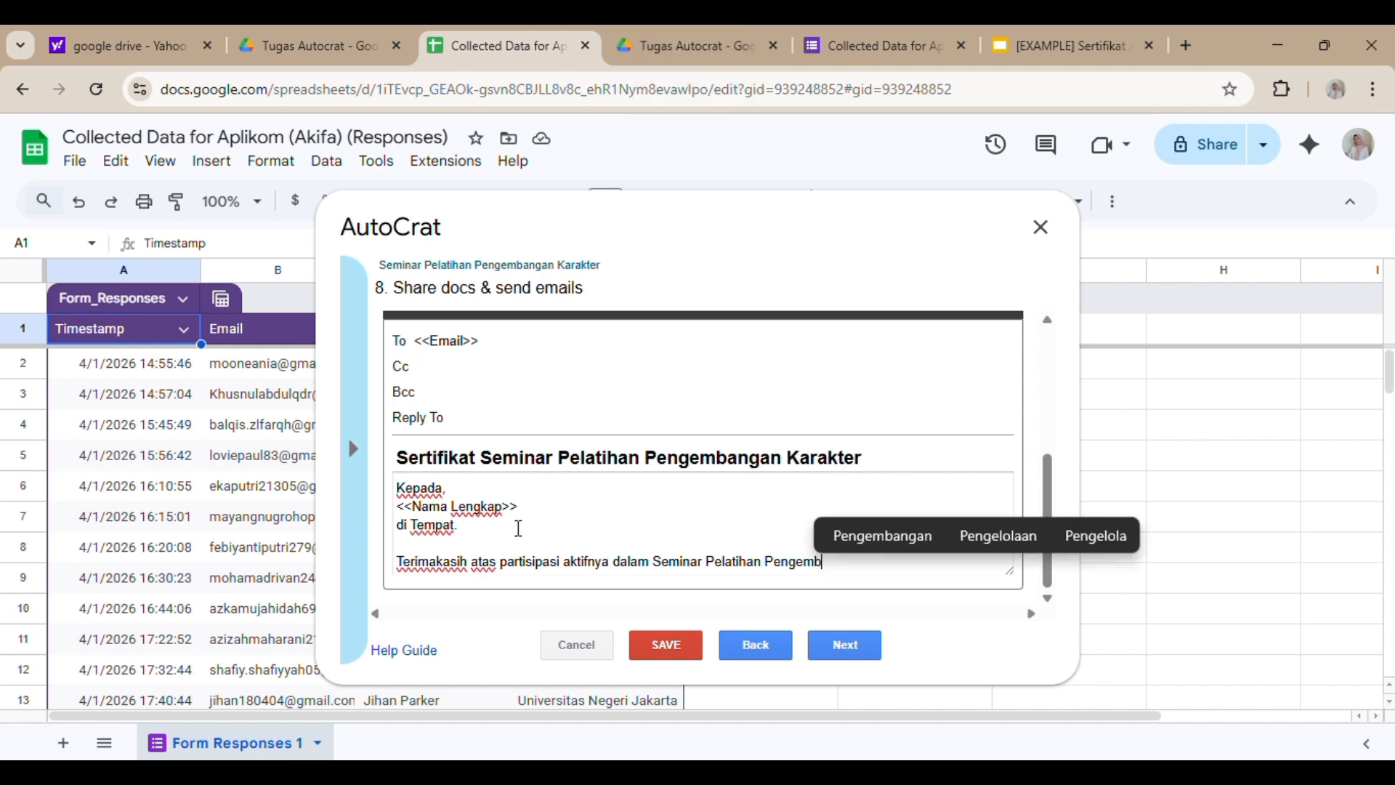
type("angan Ka")
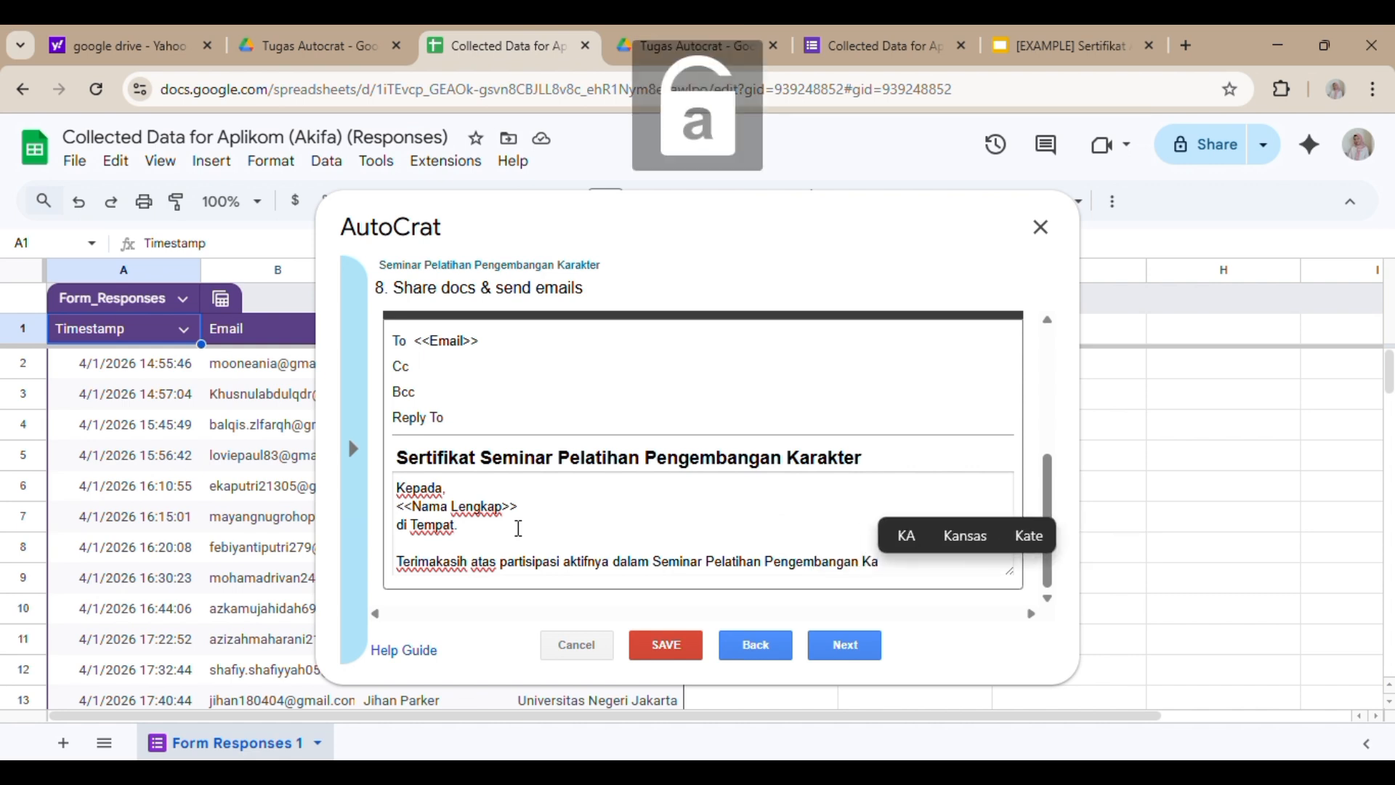
type("rakter ")
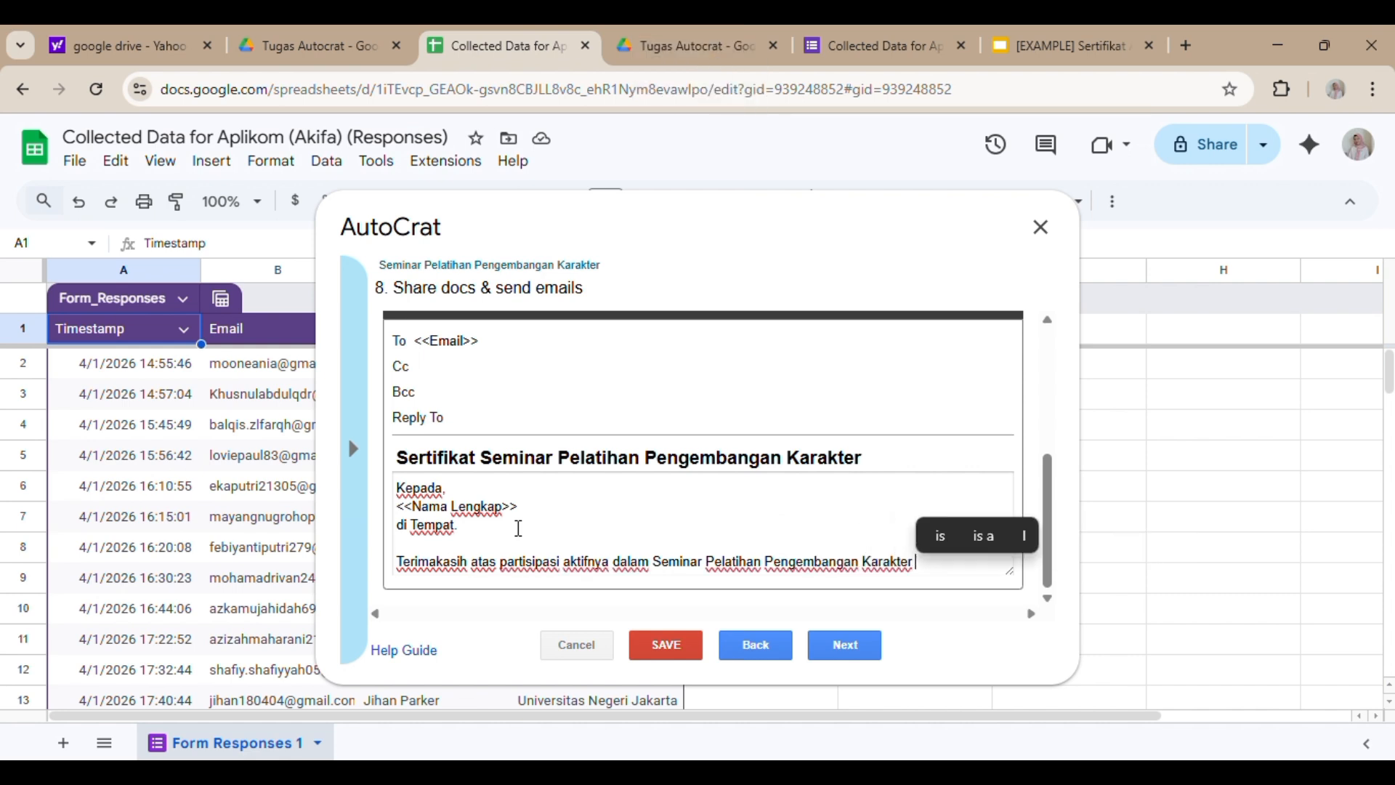
type("2025")
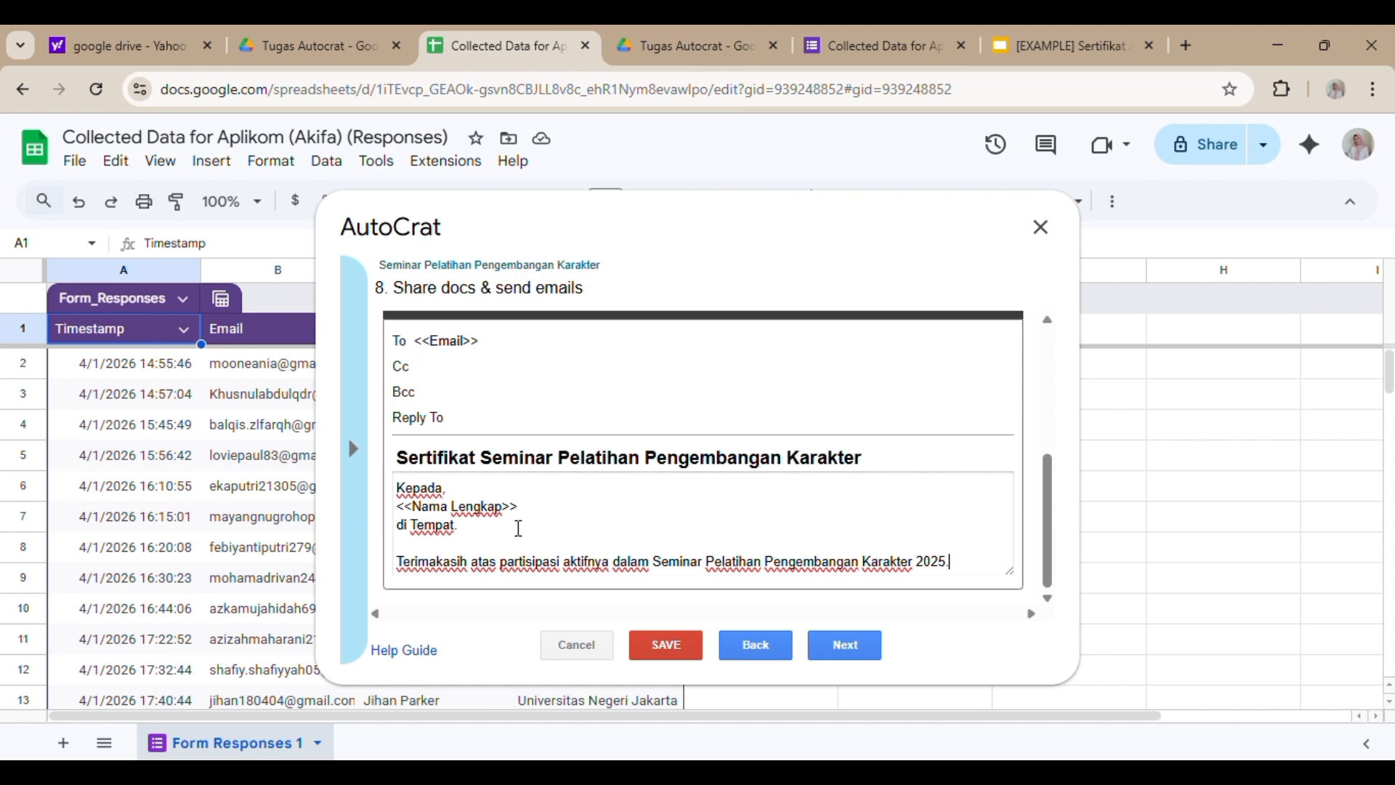
type(".")
- Close the message with the line "Sampai jumpa di tahun berikutnya!" and review the finished text, including the name tag
key("Return")
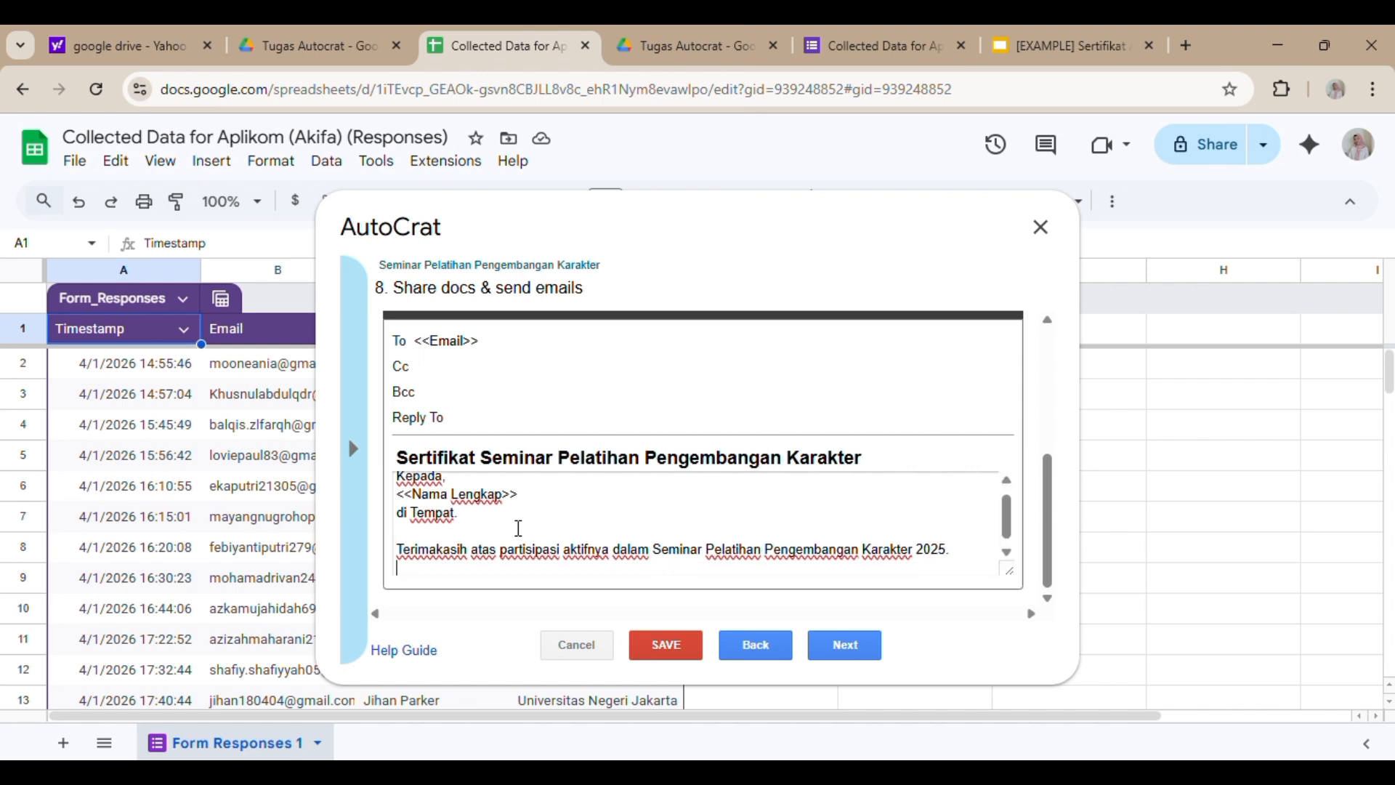
key("Caps_Lock")
type("S")
key("Caps_Lock")
type("amap")
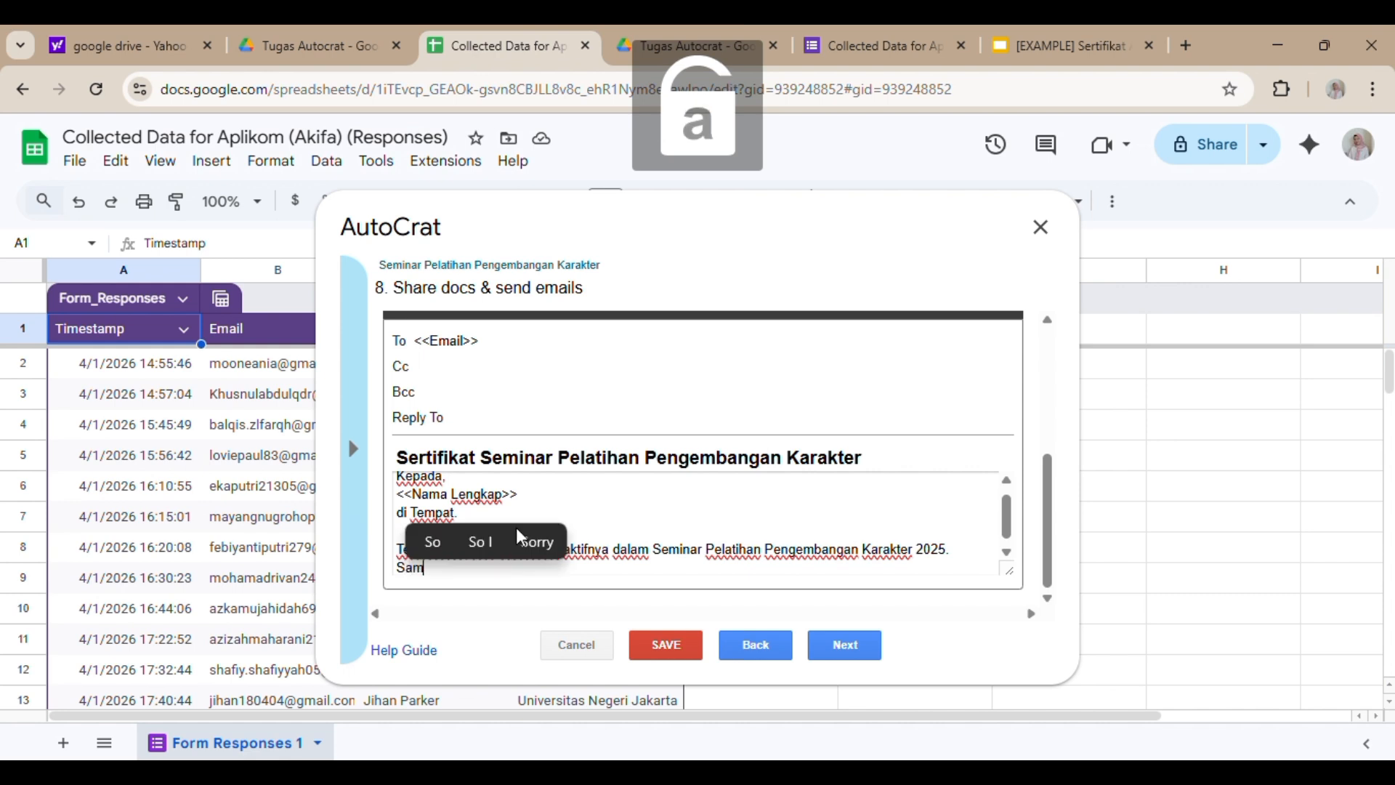
key("BackSpace")
key("BackSpace")
type("p")
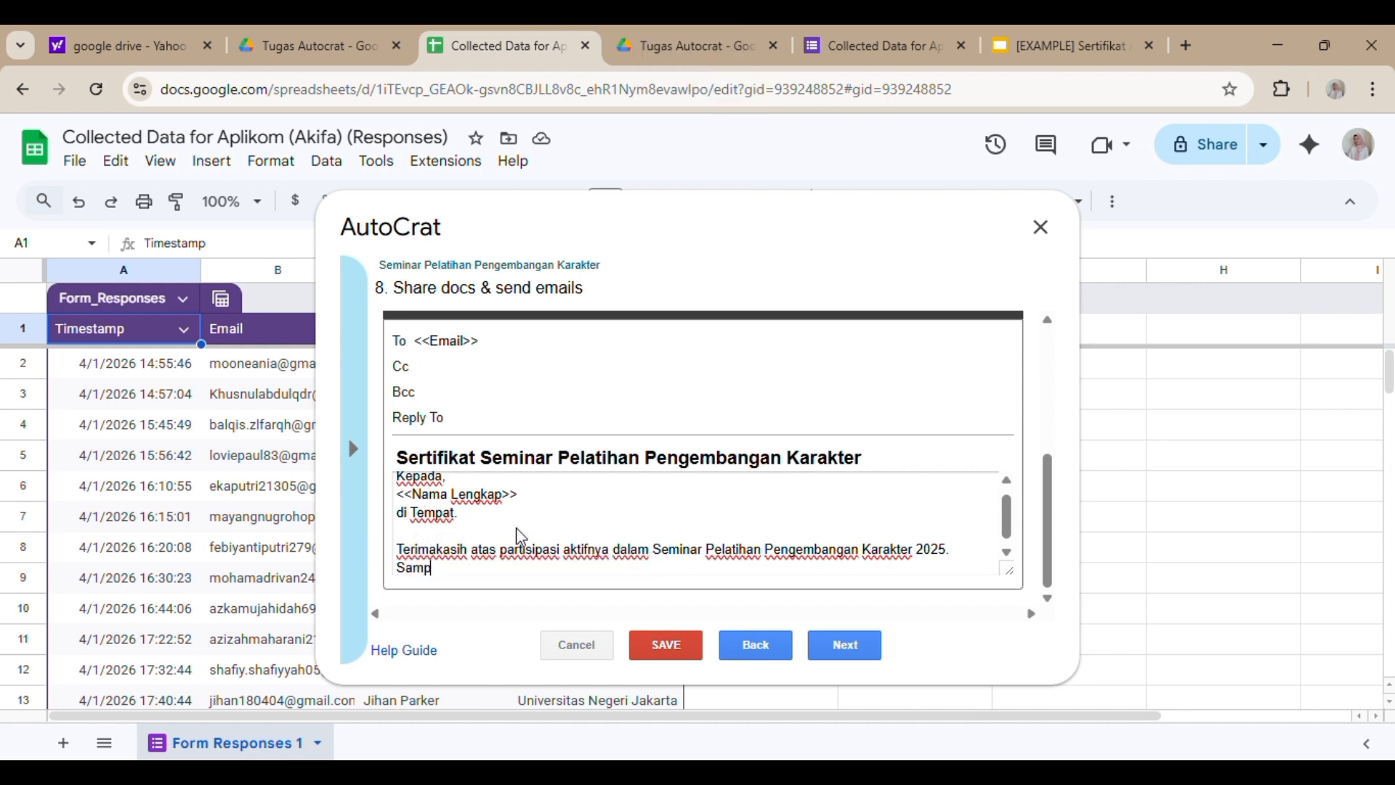
type("ai jumpa di tahun beri")
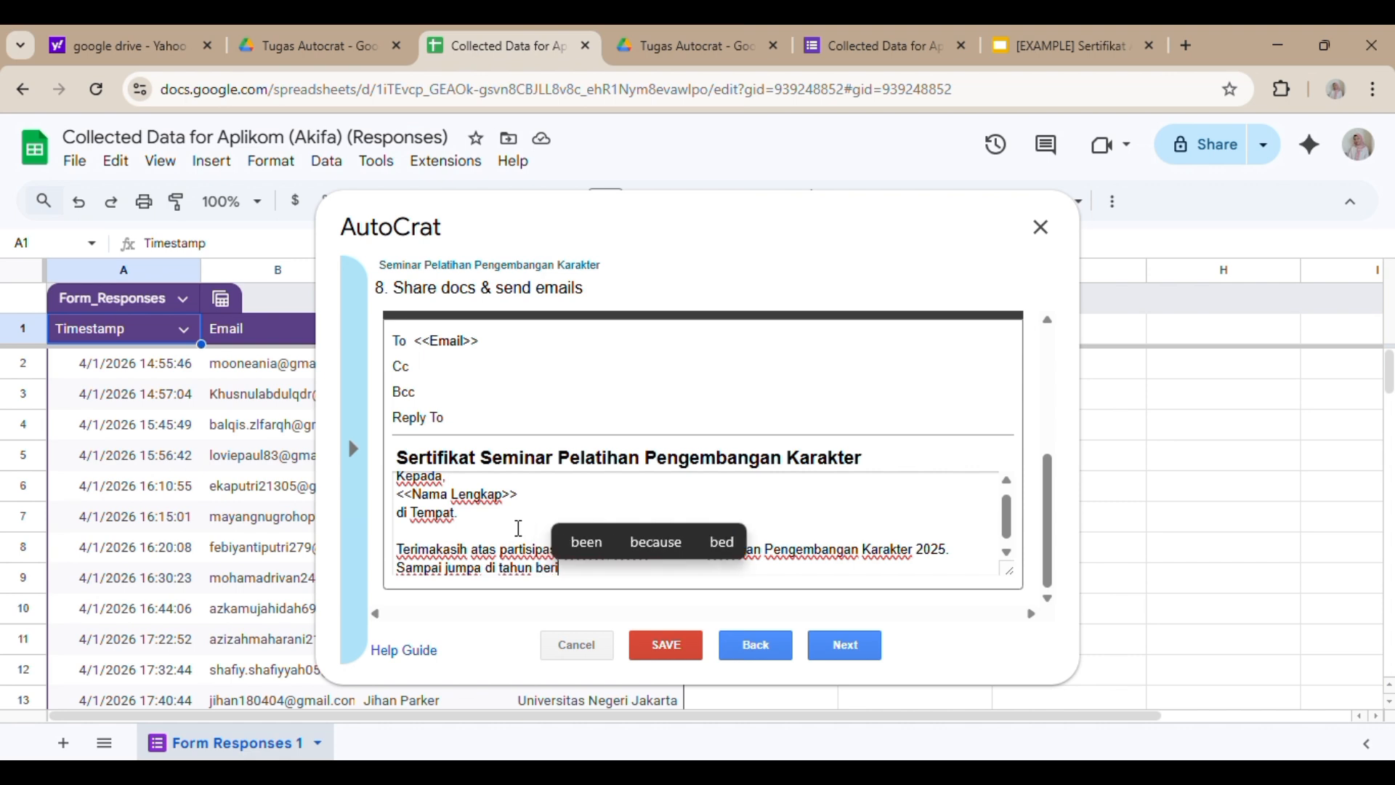
type("kutnya!")
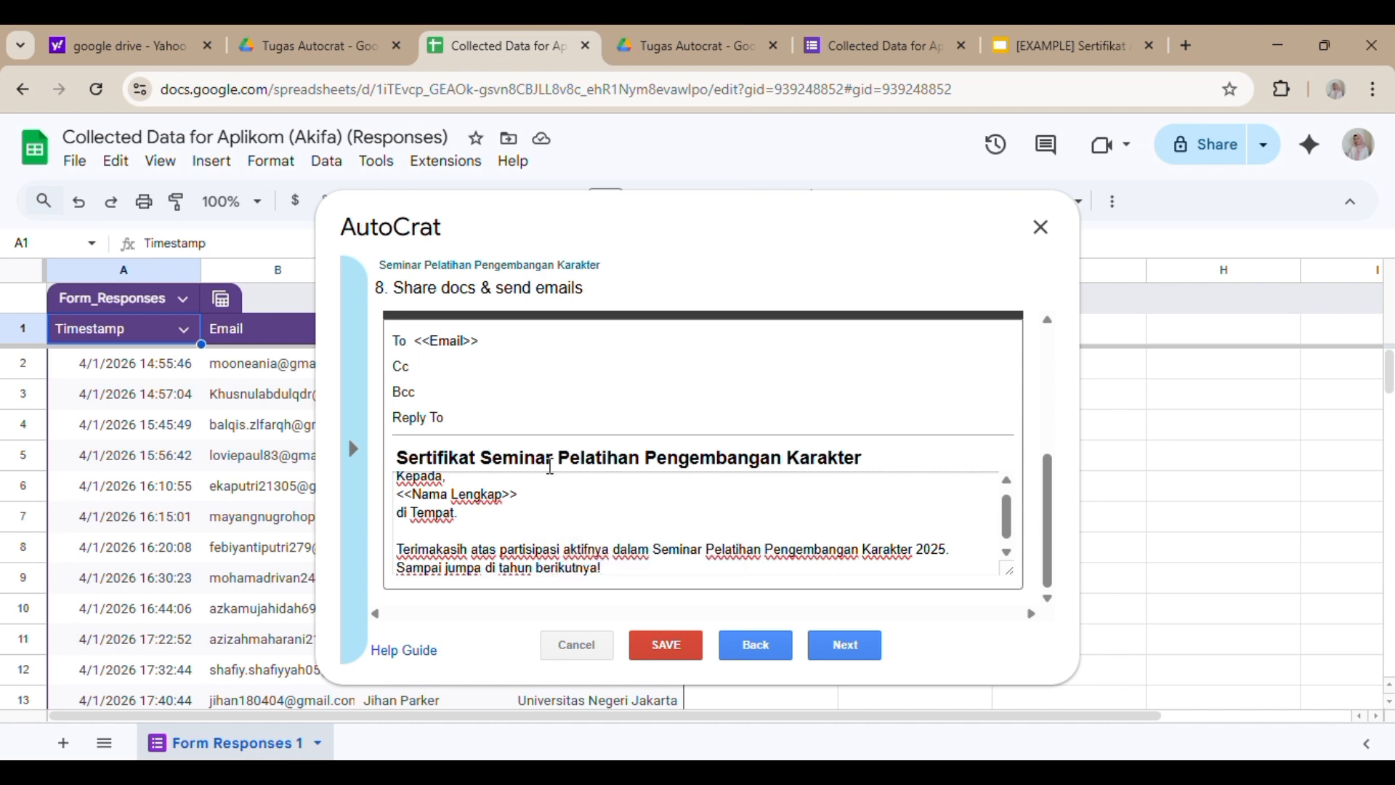
scroll(560, 492, "up", 1)
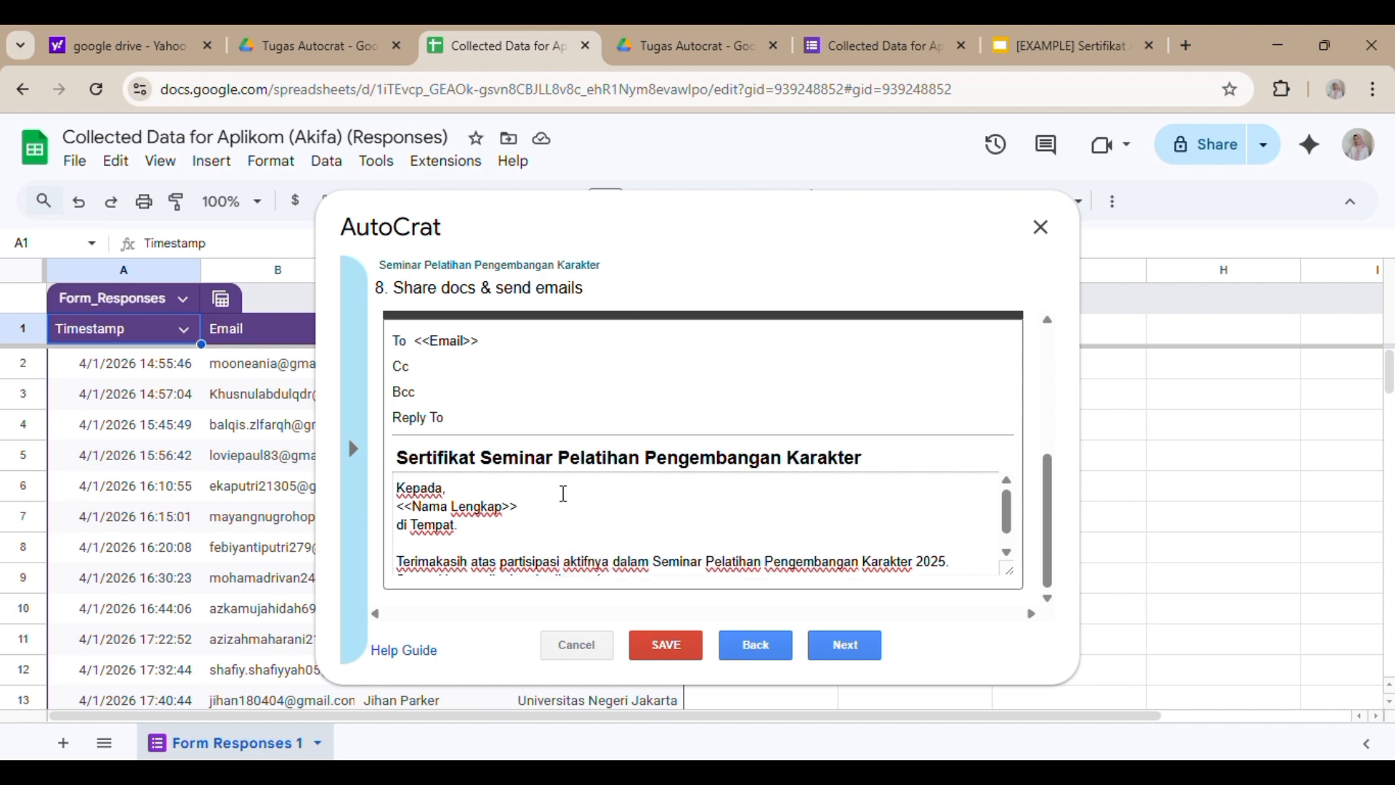
left_click_drag(518, 506, 383, 511)
left_click(534, 507)
scroll(536, 507, "down", 1)
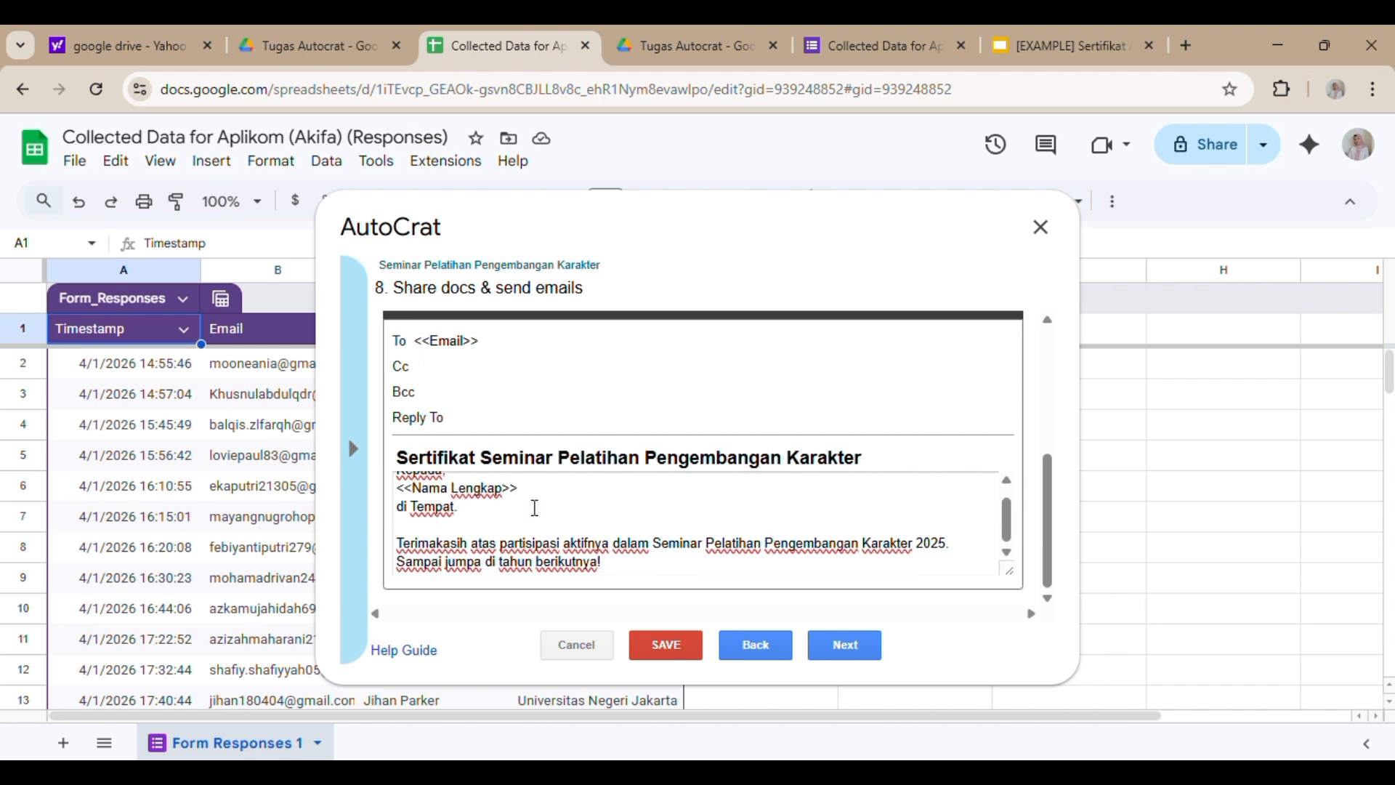
- Save the merge job with the form and time triggers both left at No, and run it
left_click(837, 645)
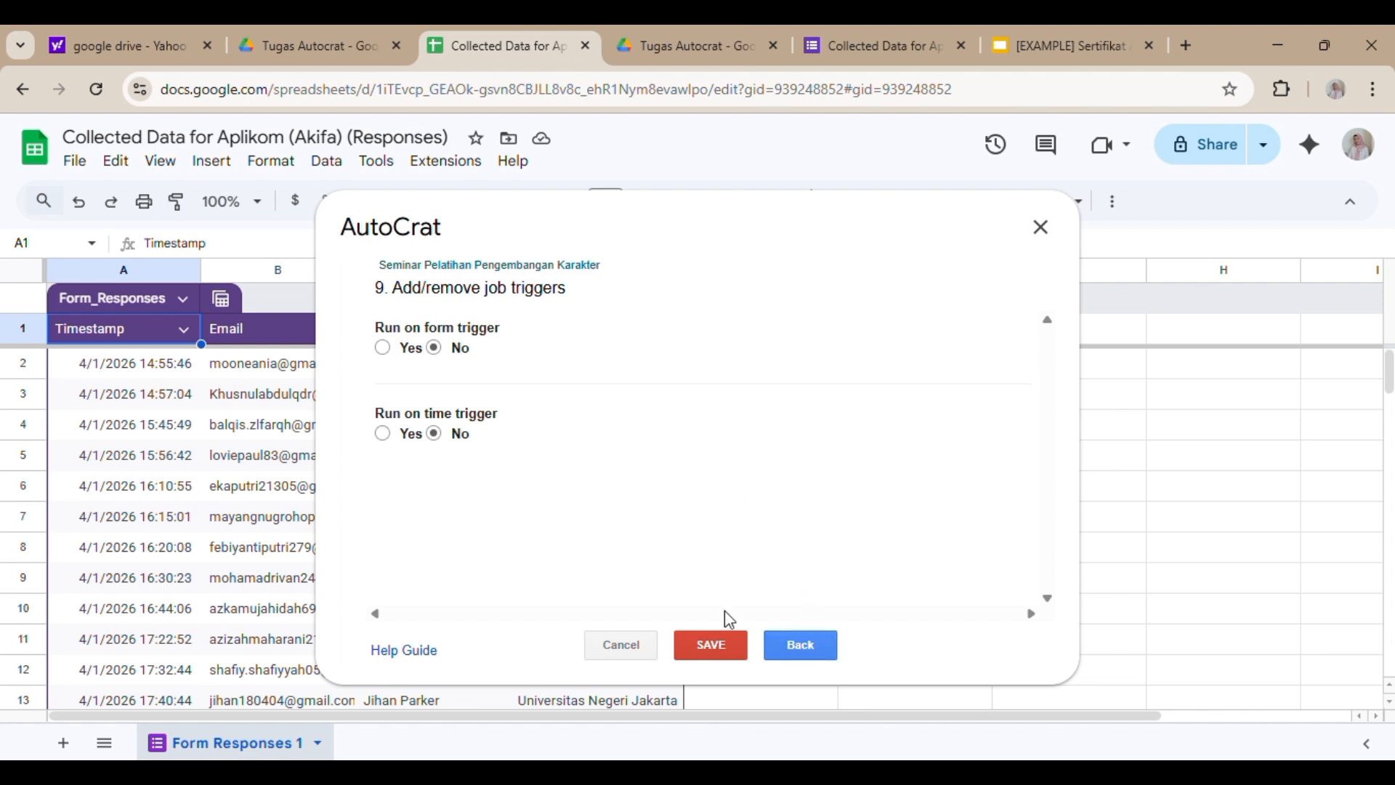
left_click(731, 648)
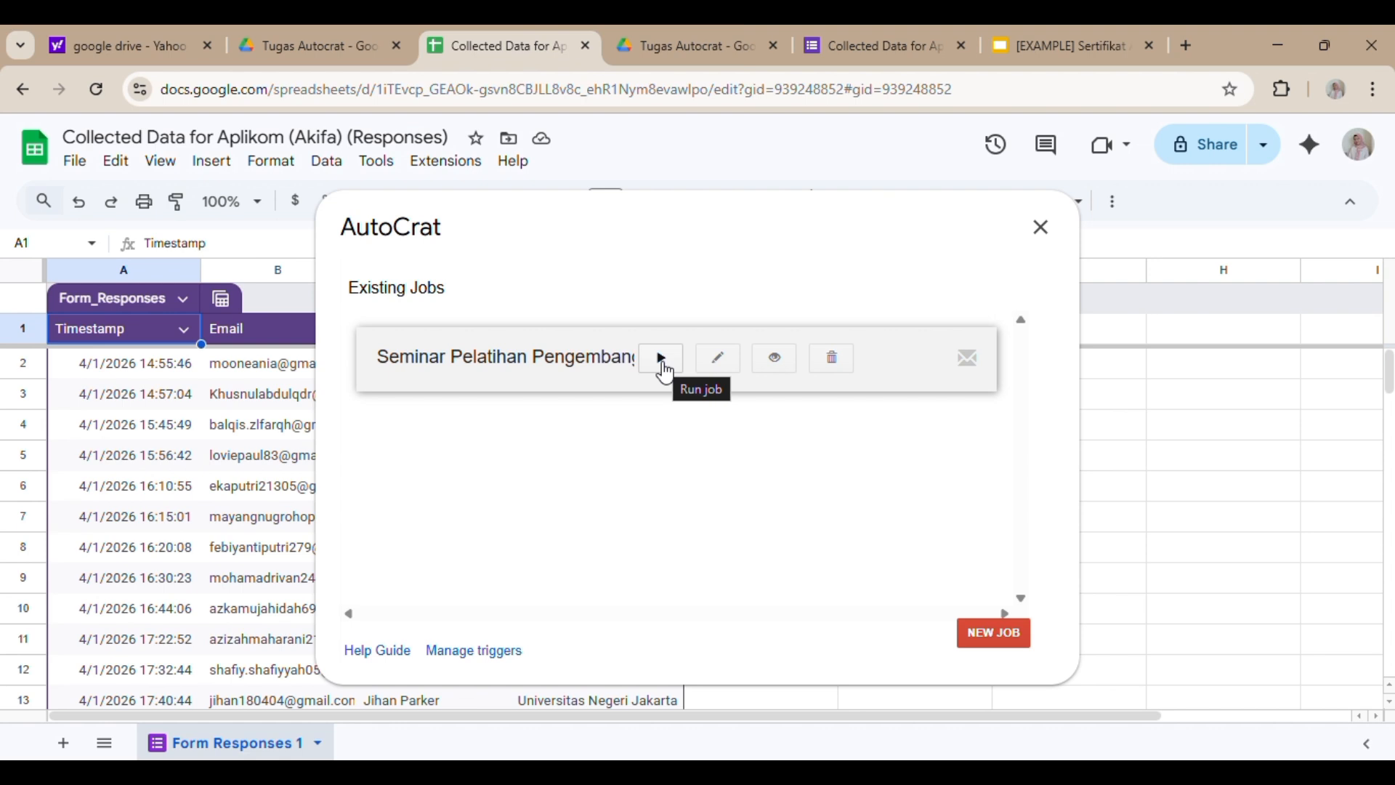
left_click(662, 359)
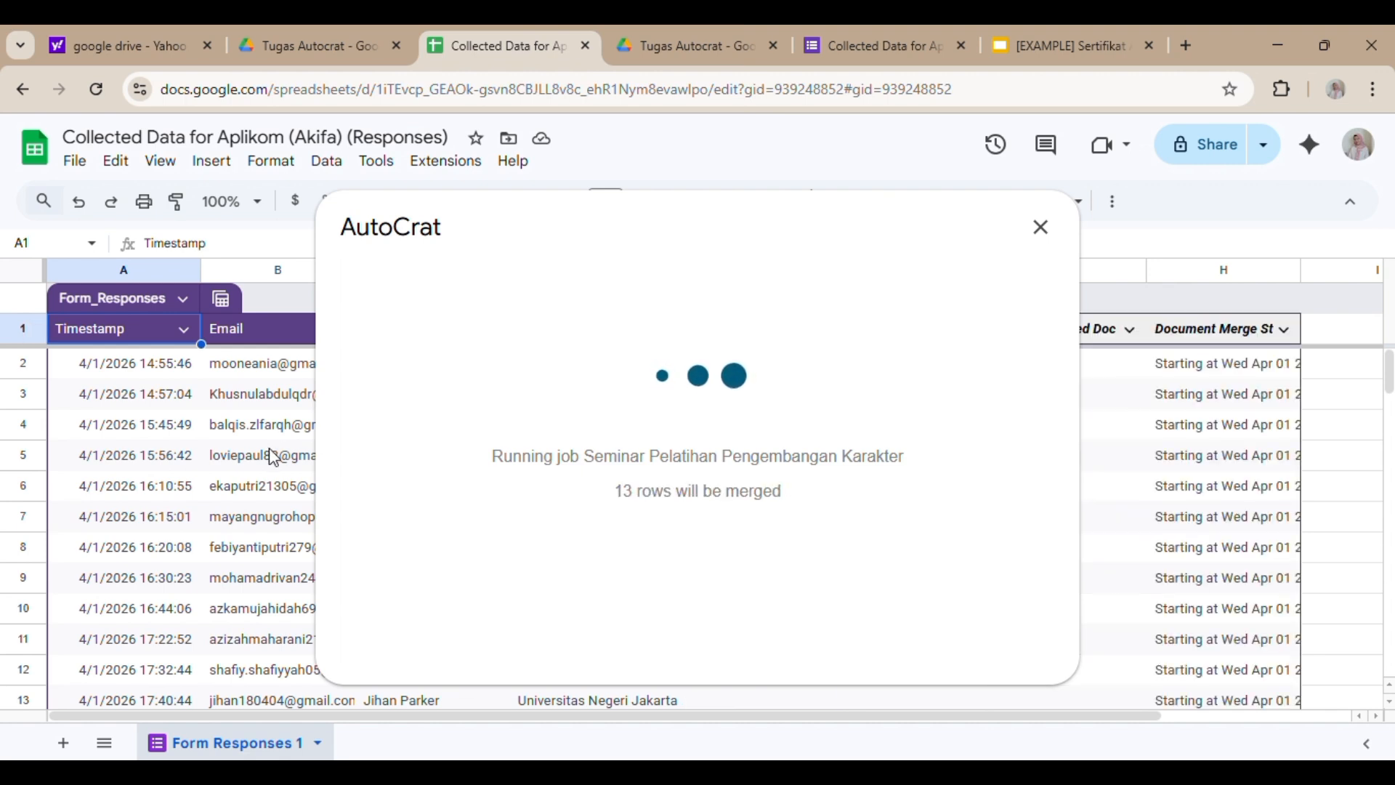
- Move the AutoCrat dialog off the merge result columns F to H while the job runs
scroll(269, 448, "down", 3)
scroll(269, 447, "up", 3)
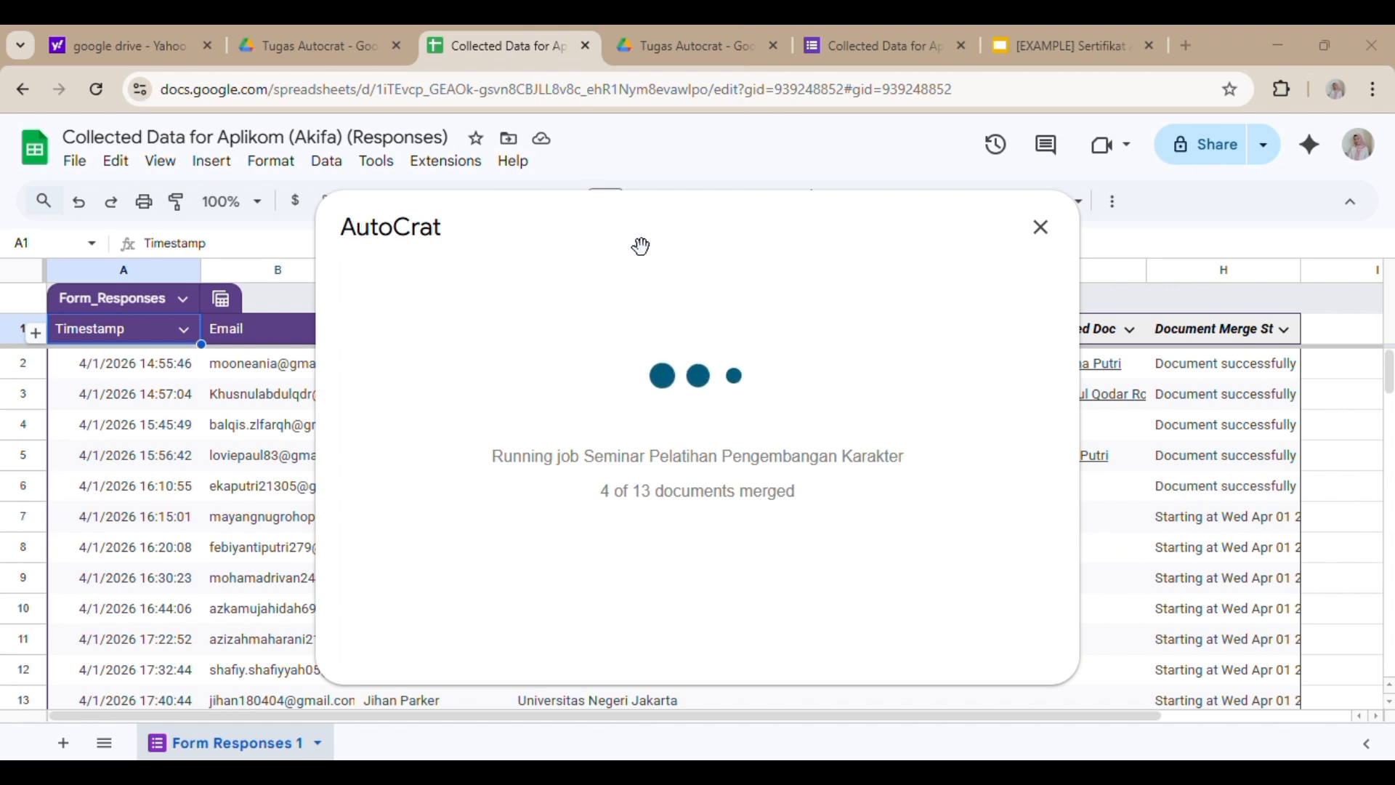
left_click_drag(663, 233, 445, 233)
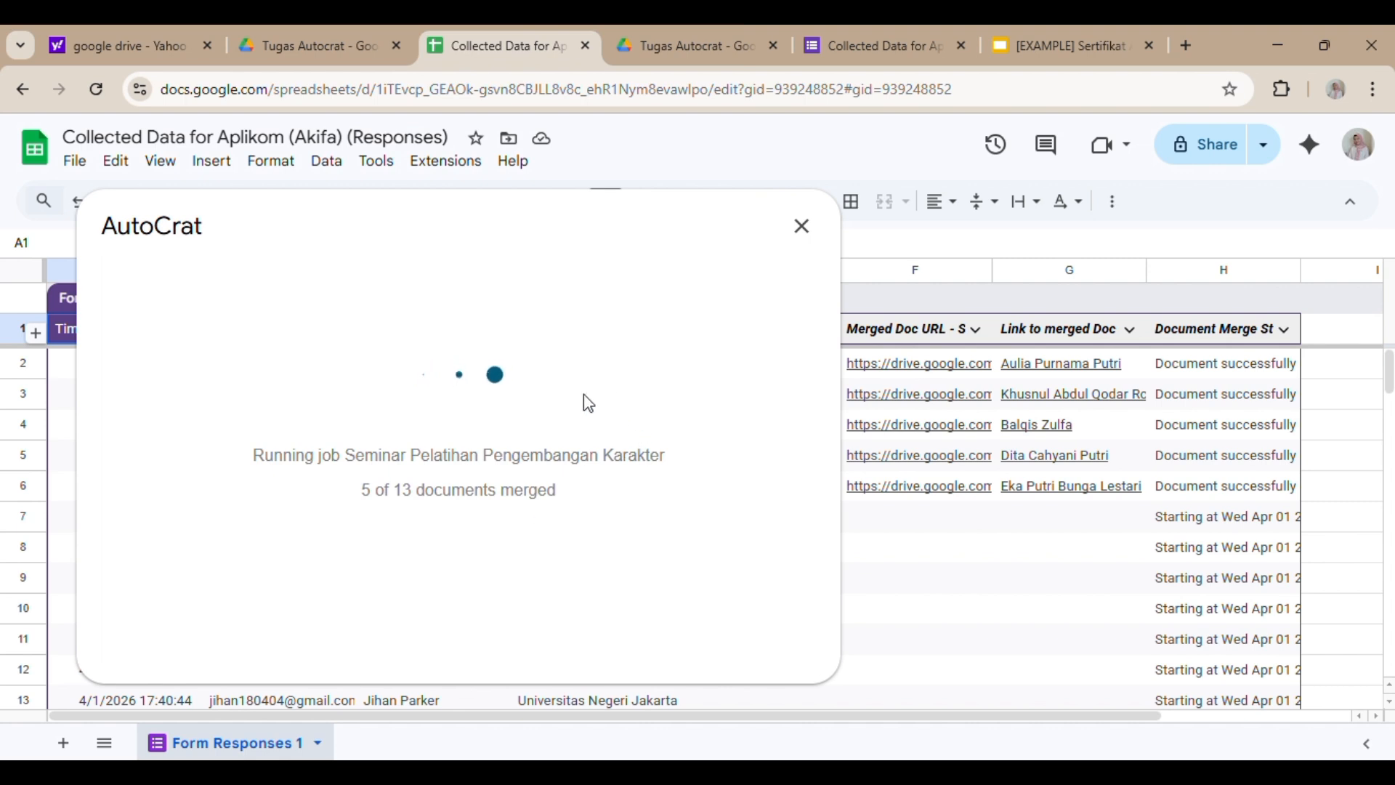
mouse_move(926, 381)
left_click_drag(673, 225, 617, 194)
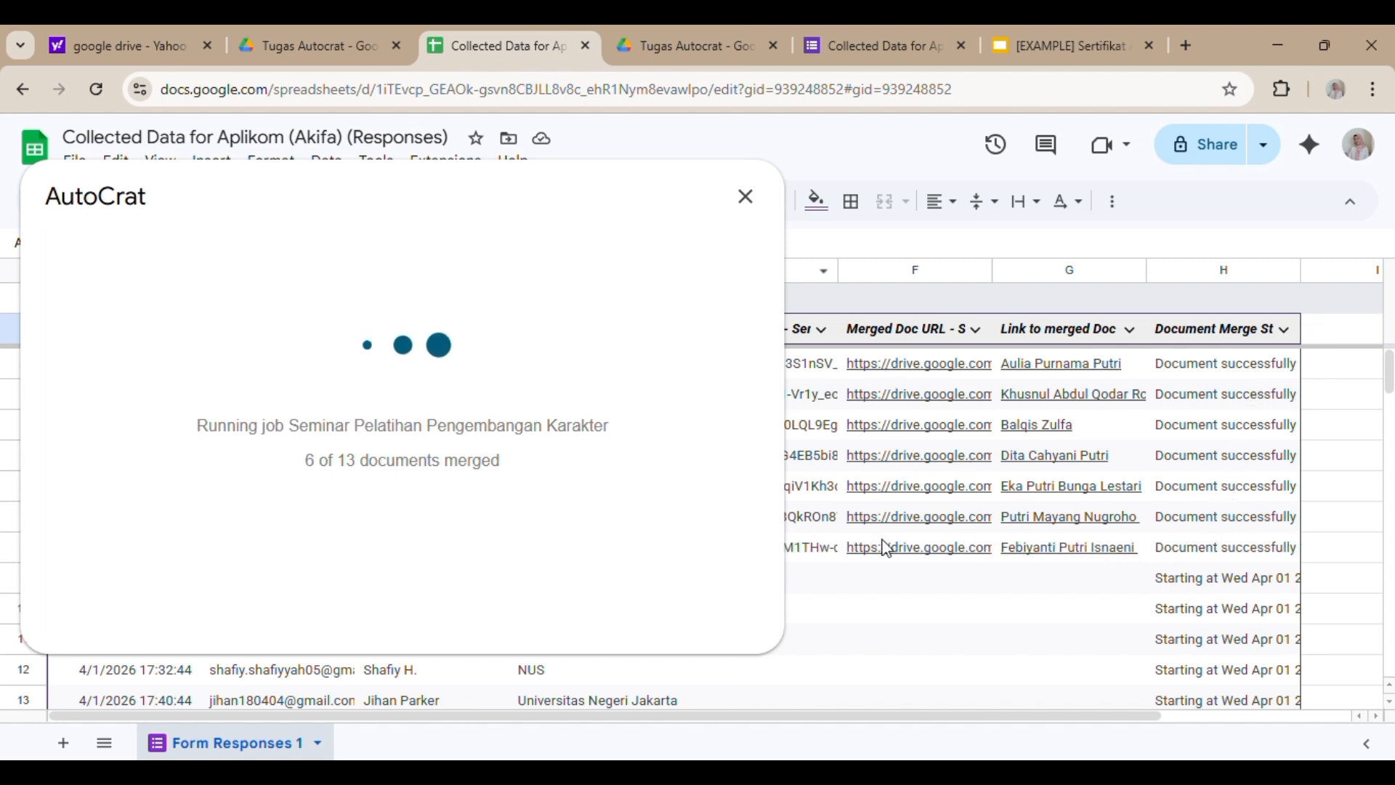
- Examine the merged document links, certificate previews and merge status for all respondent rows
mouse_move(948, 375)
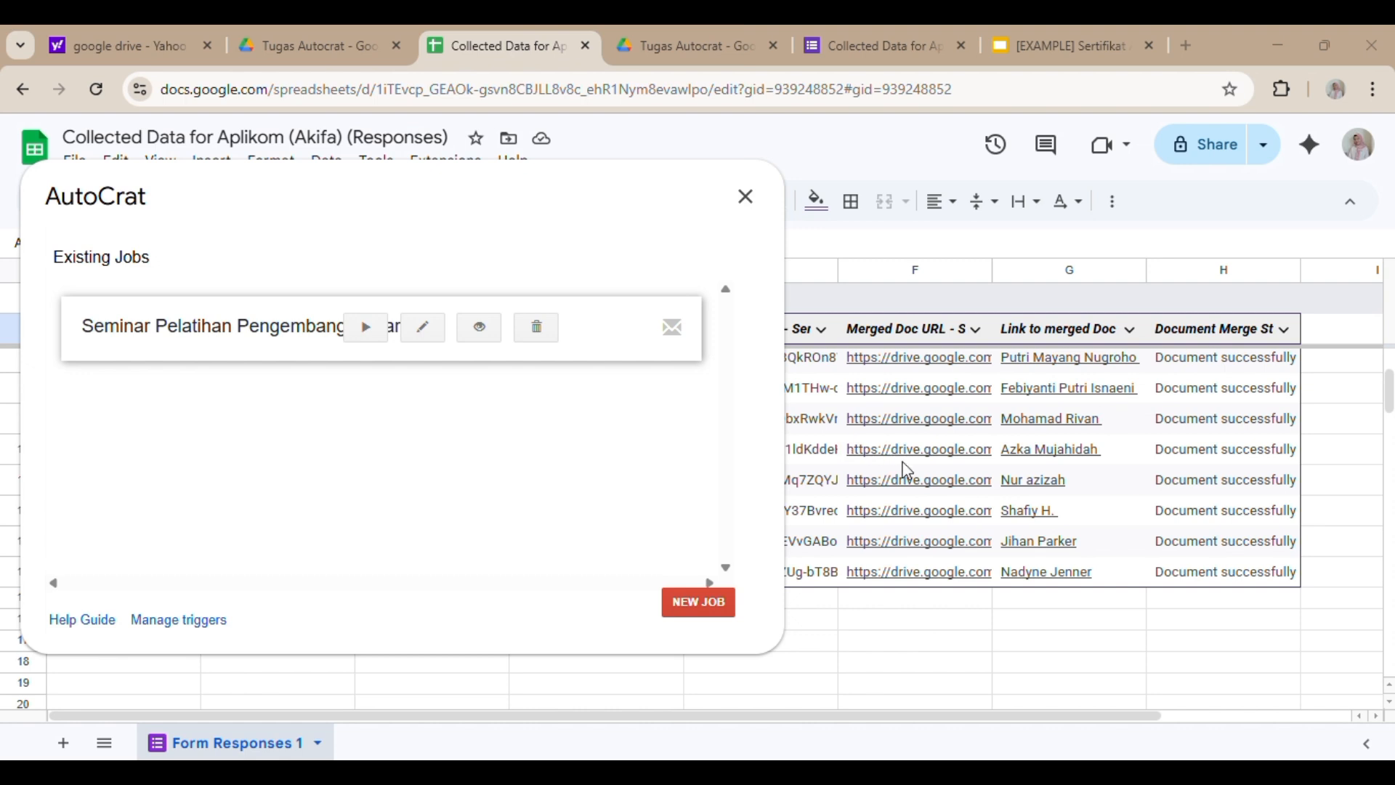
mouse_move(905, 465)
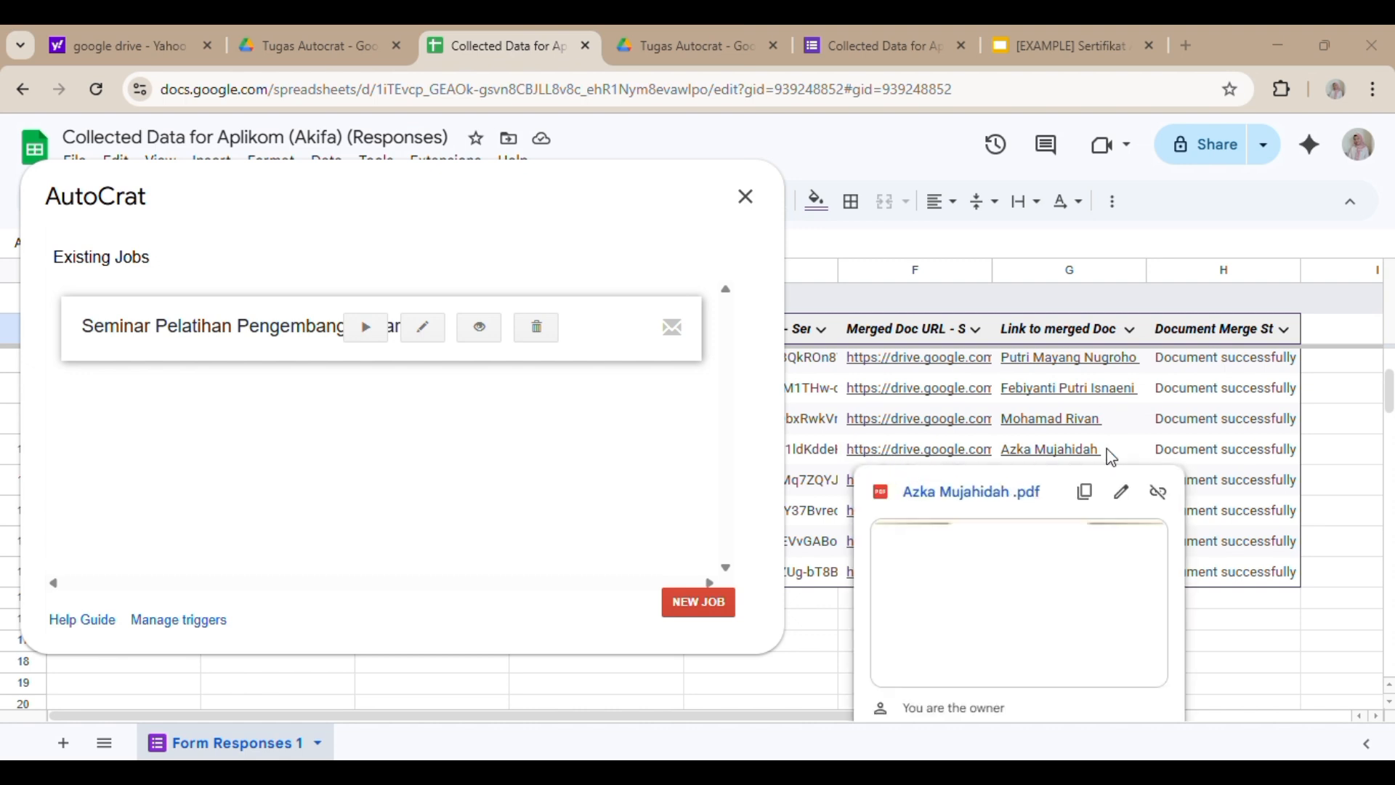
scroll(1263, 427, "up", 3)
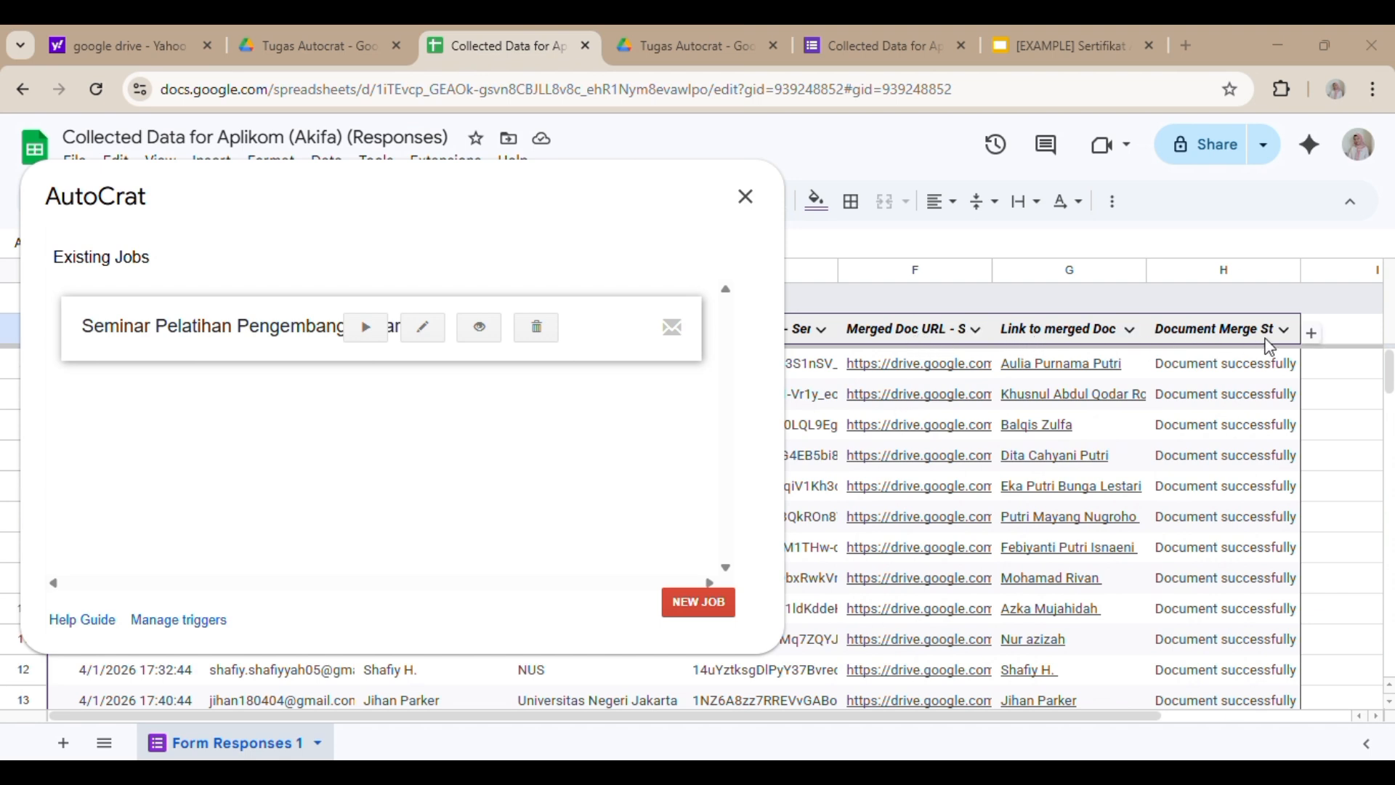
mouse_move(1116, 491)
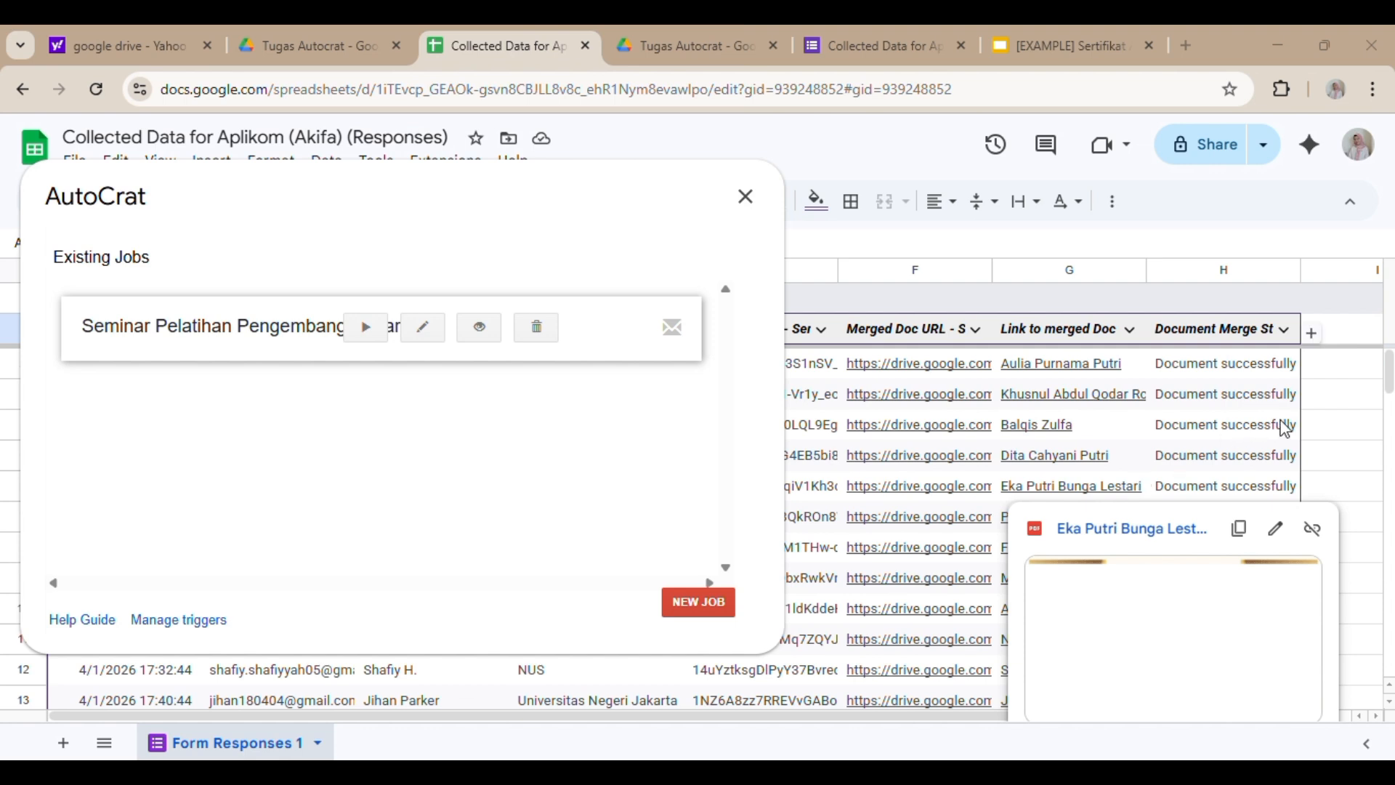
scroll(1342, 409, "down", 2)
scroll(1343, 409, "up", 2)
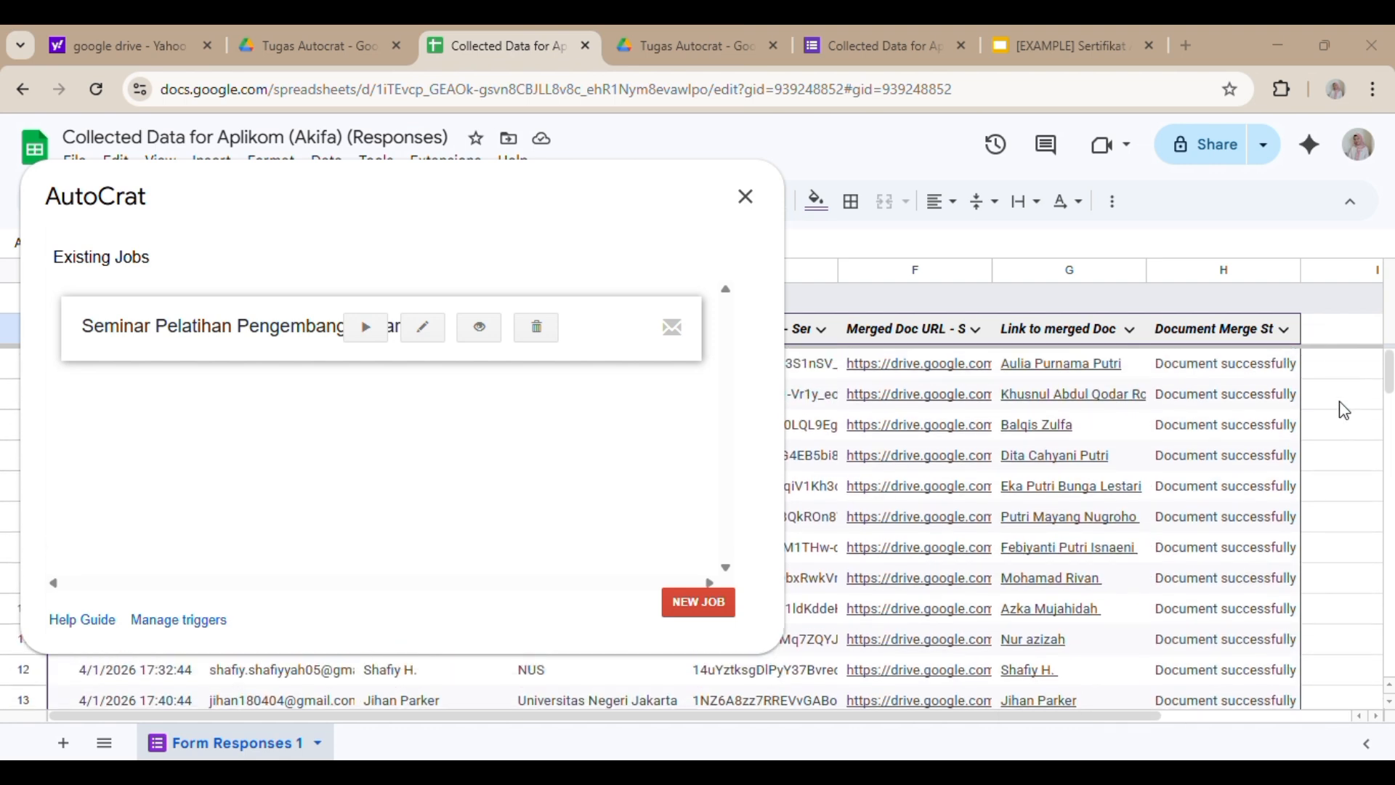
mouse_move(1060, 372)
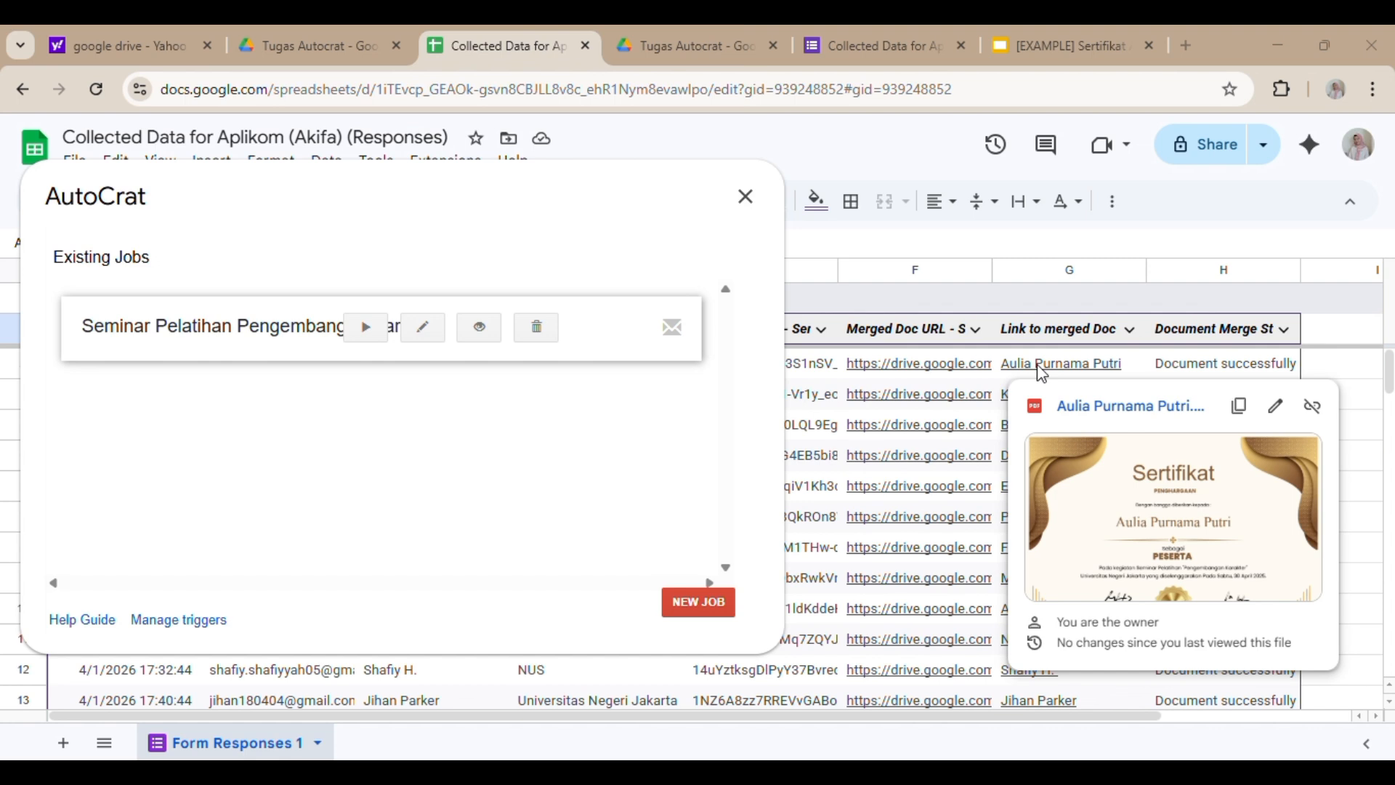
mouse_move(929, 376)
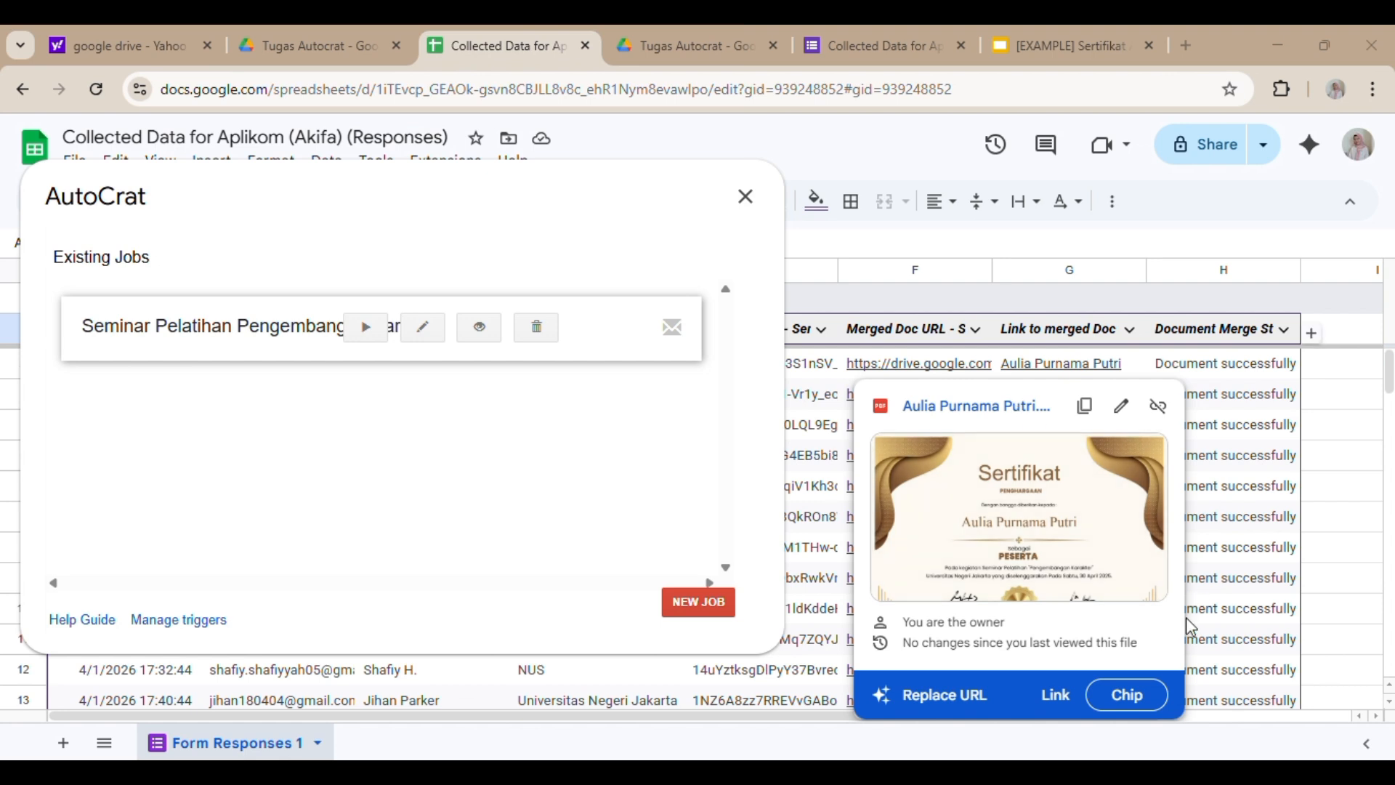
mouse_move(1017, 555)
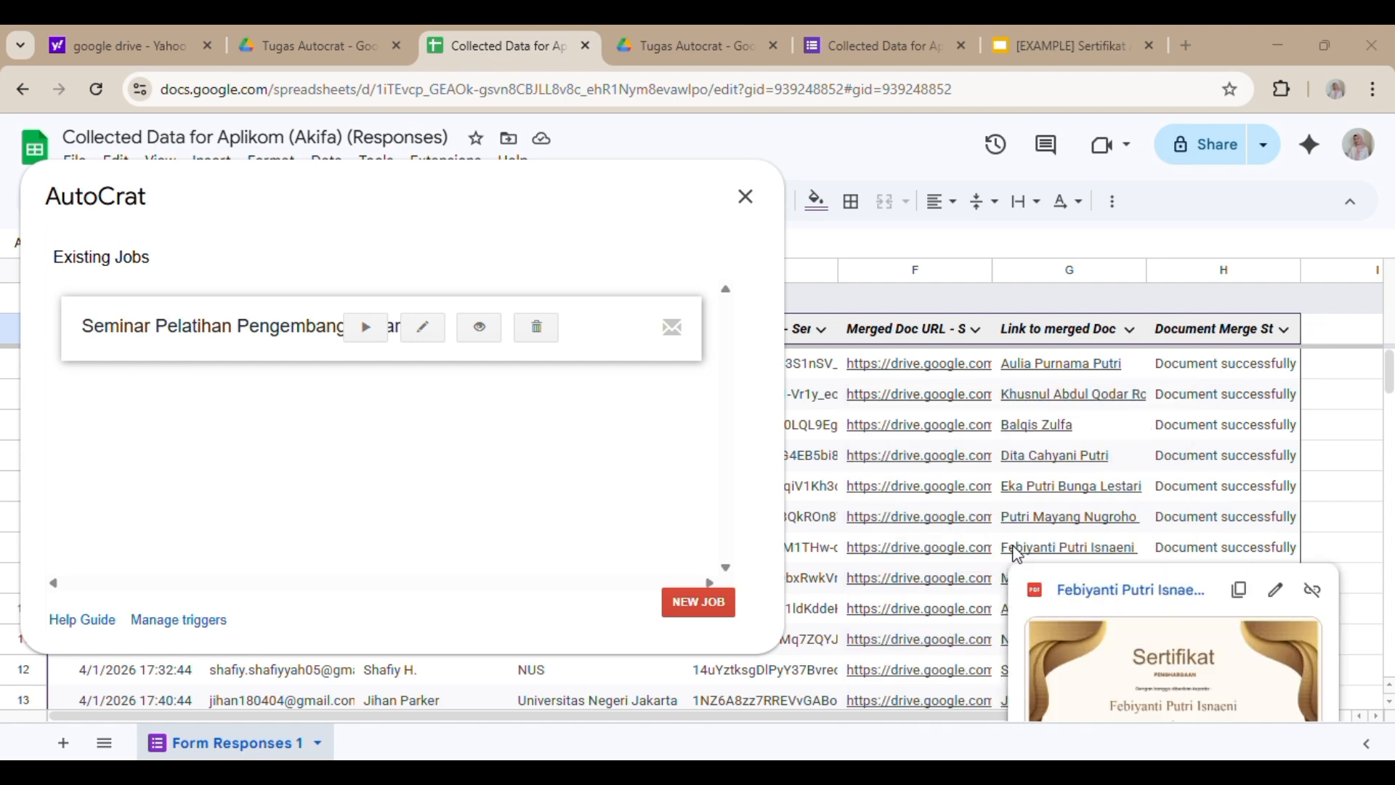
scroll(1226, 434, "down", 3)
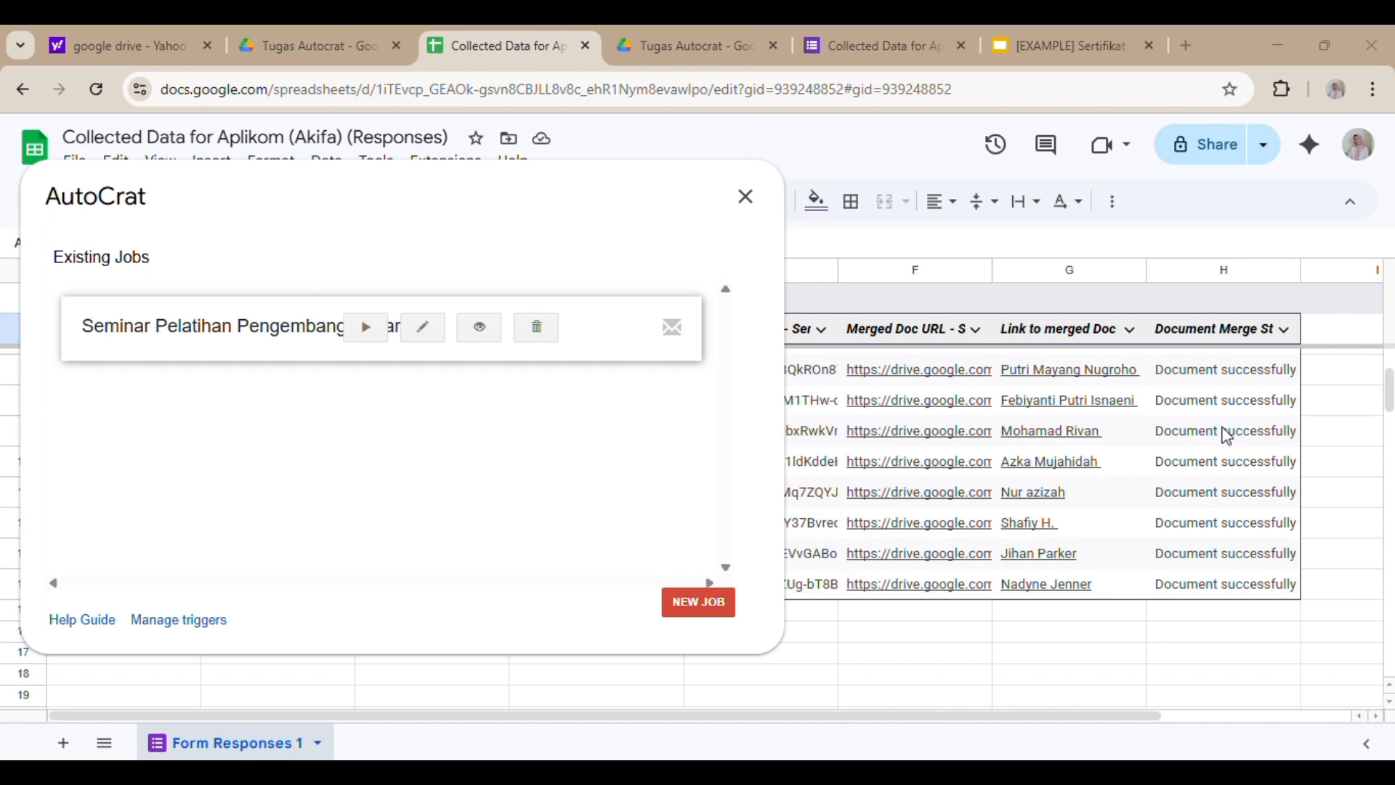
scroll(1226, 434, "up", 3)
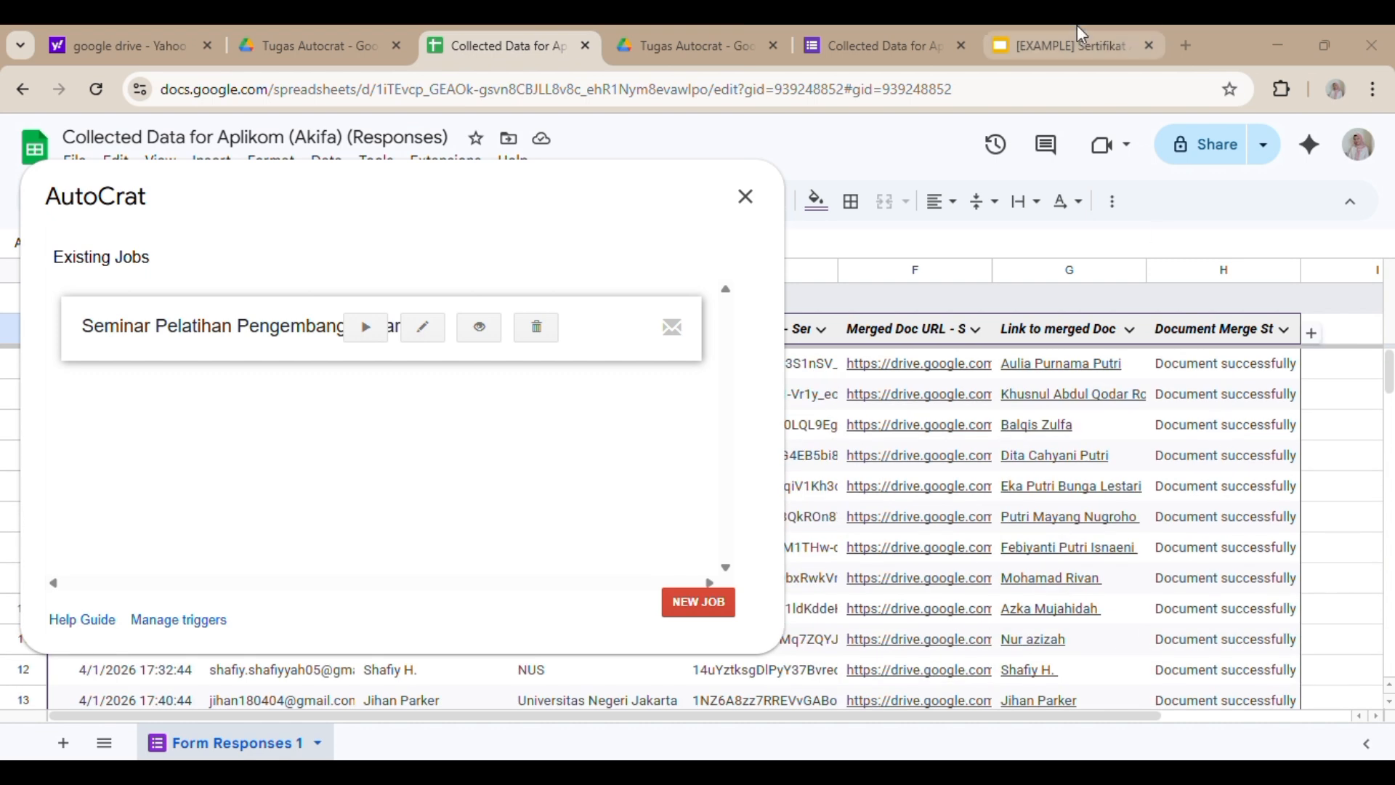
- Open Gmail in a new browser tab and go to the Sent mail
left_click(1189, 43)
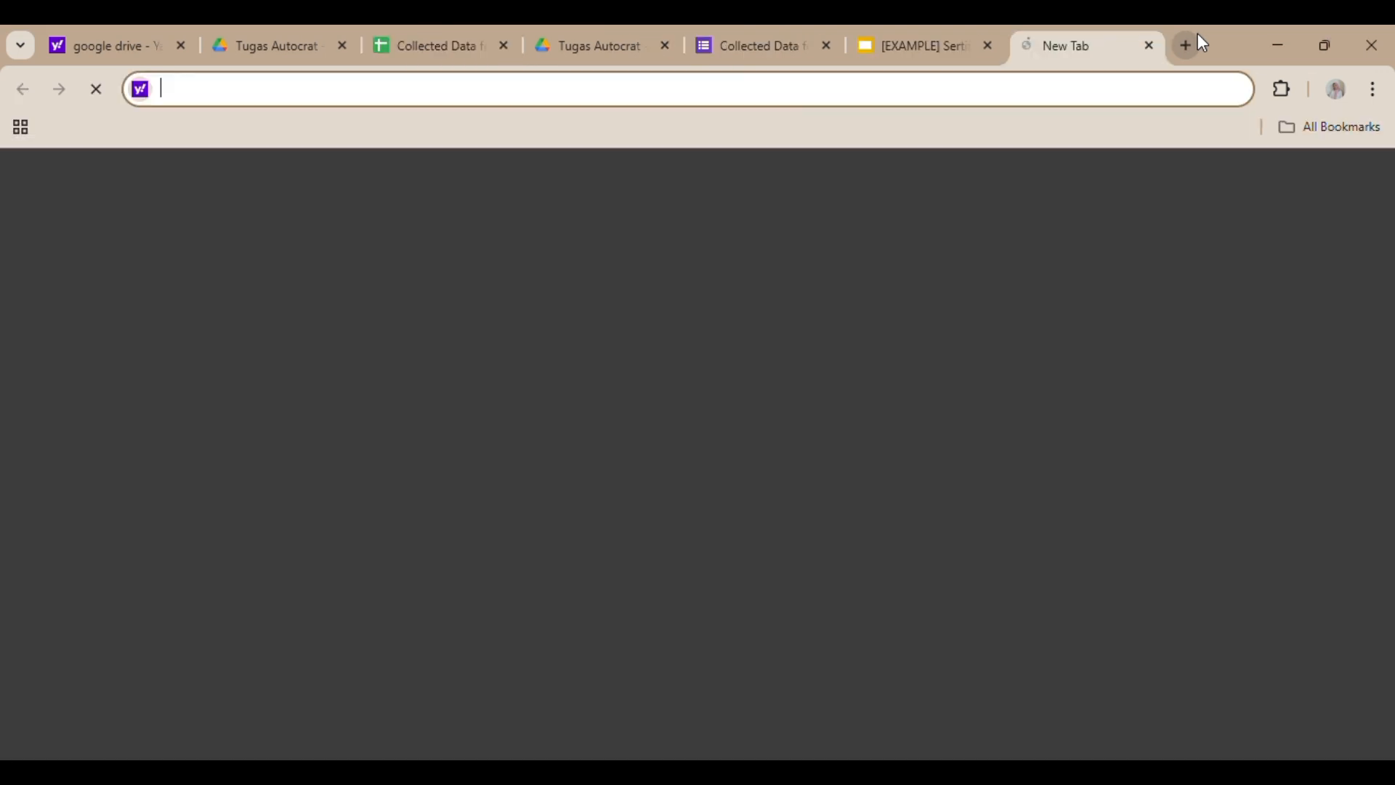
type("gmail")
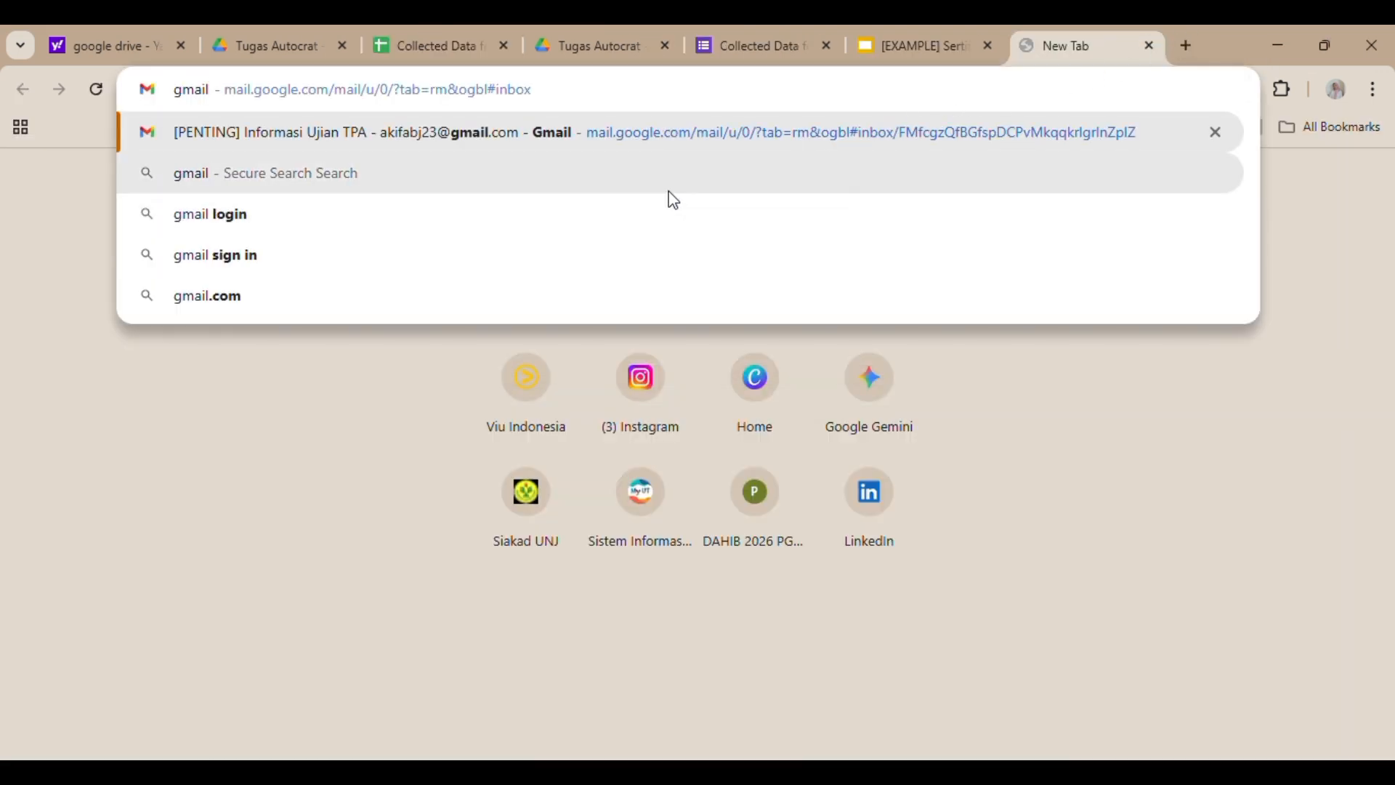
key("Return")
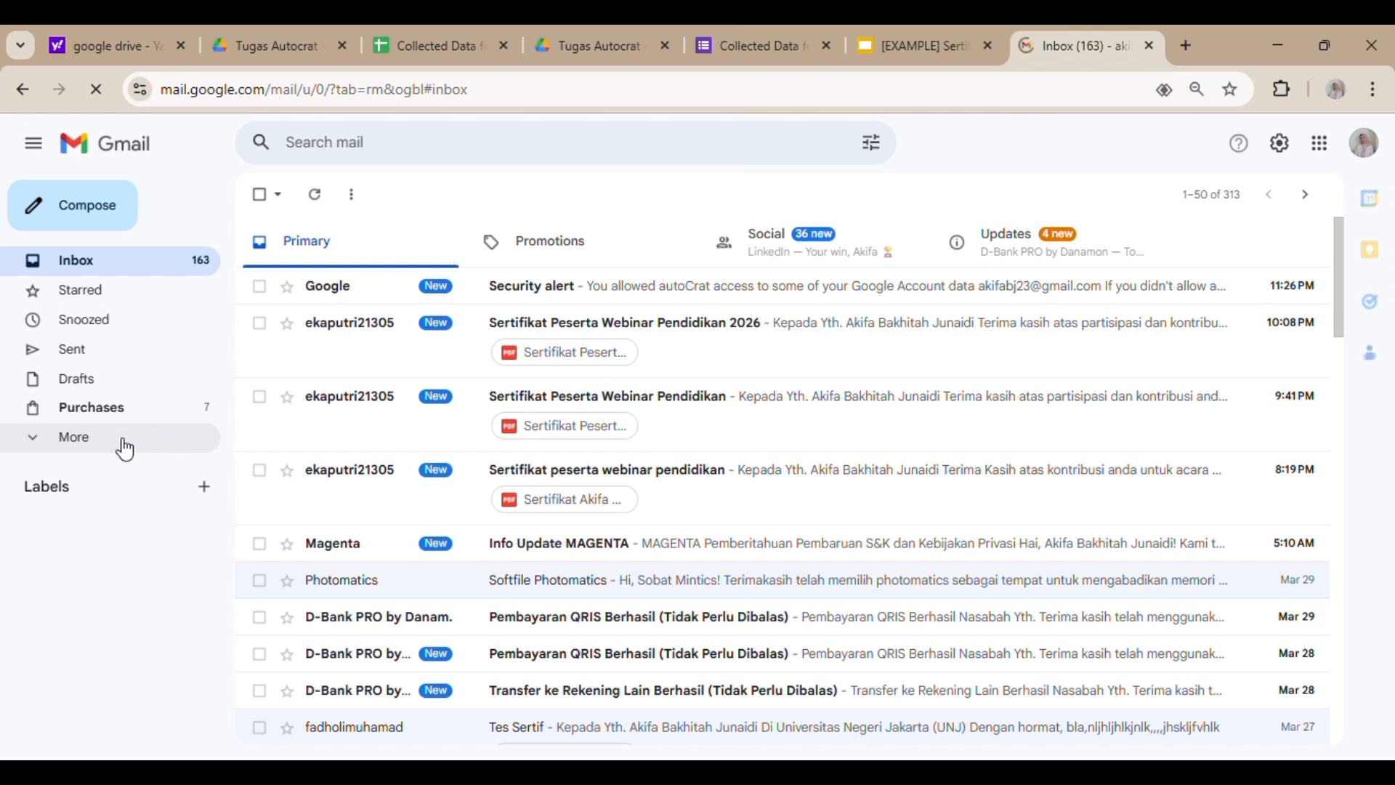
left_click(124, 440)
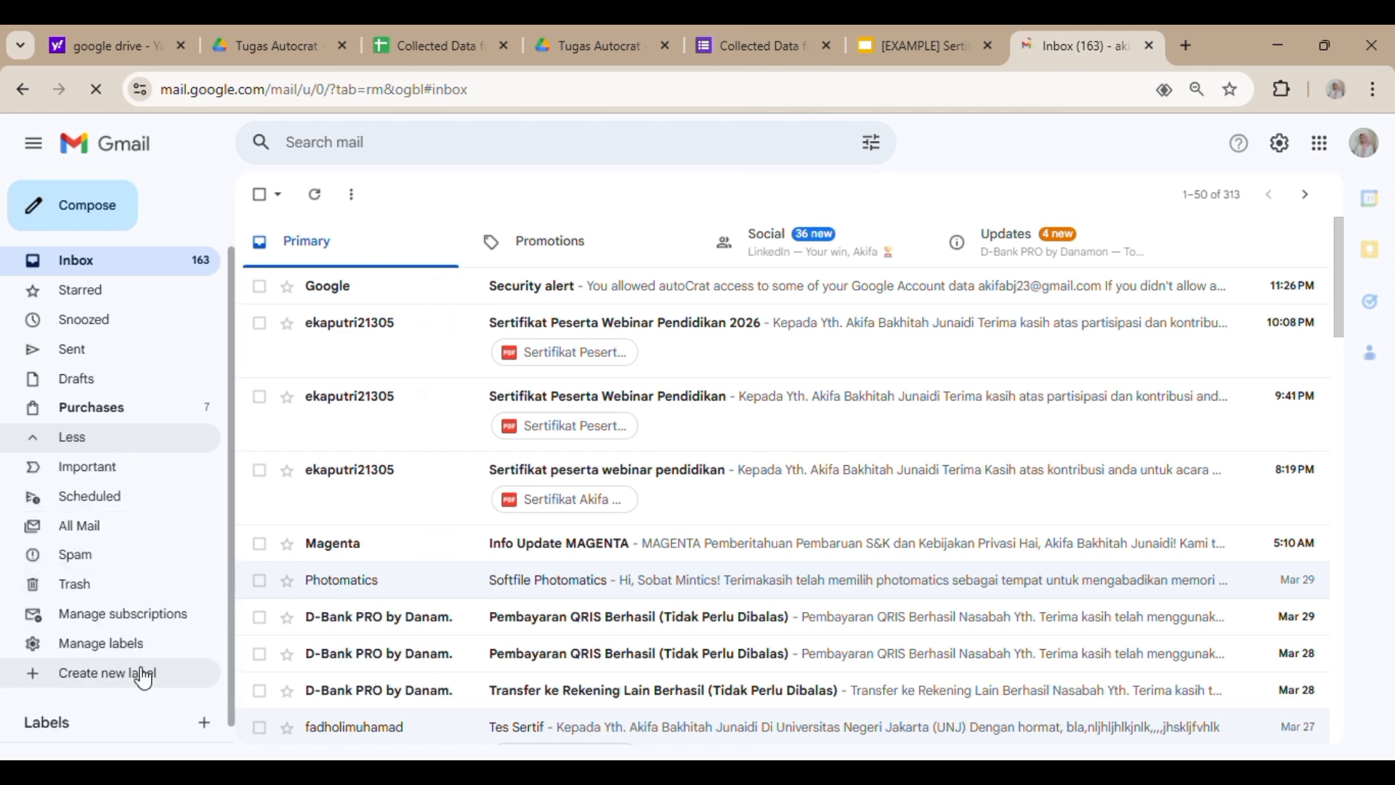
left_click(121, 363)
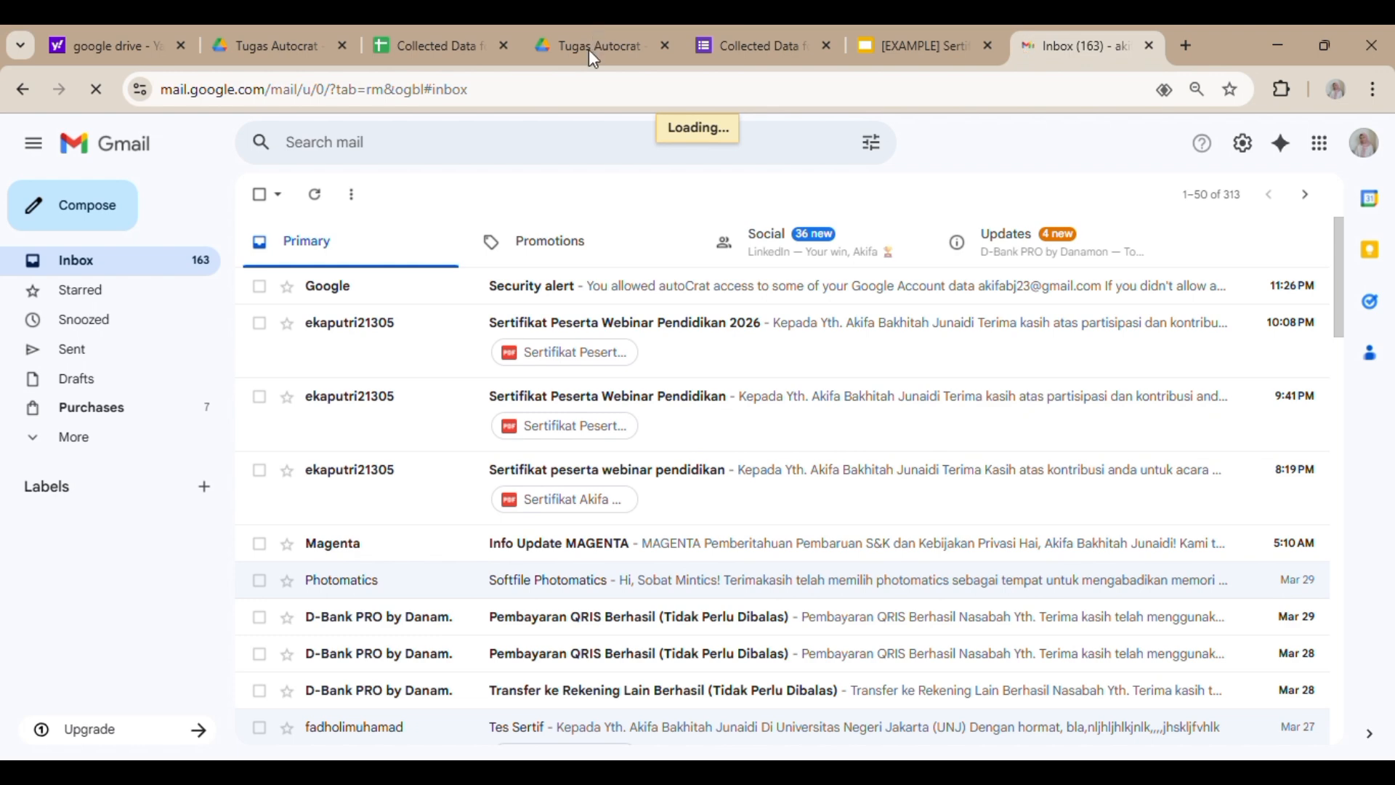
- Look through the sent certificate emails, and open the newest one to check its recipient name, message text and PDF attachment
scroll(620, 473, "down", 5)
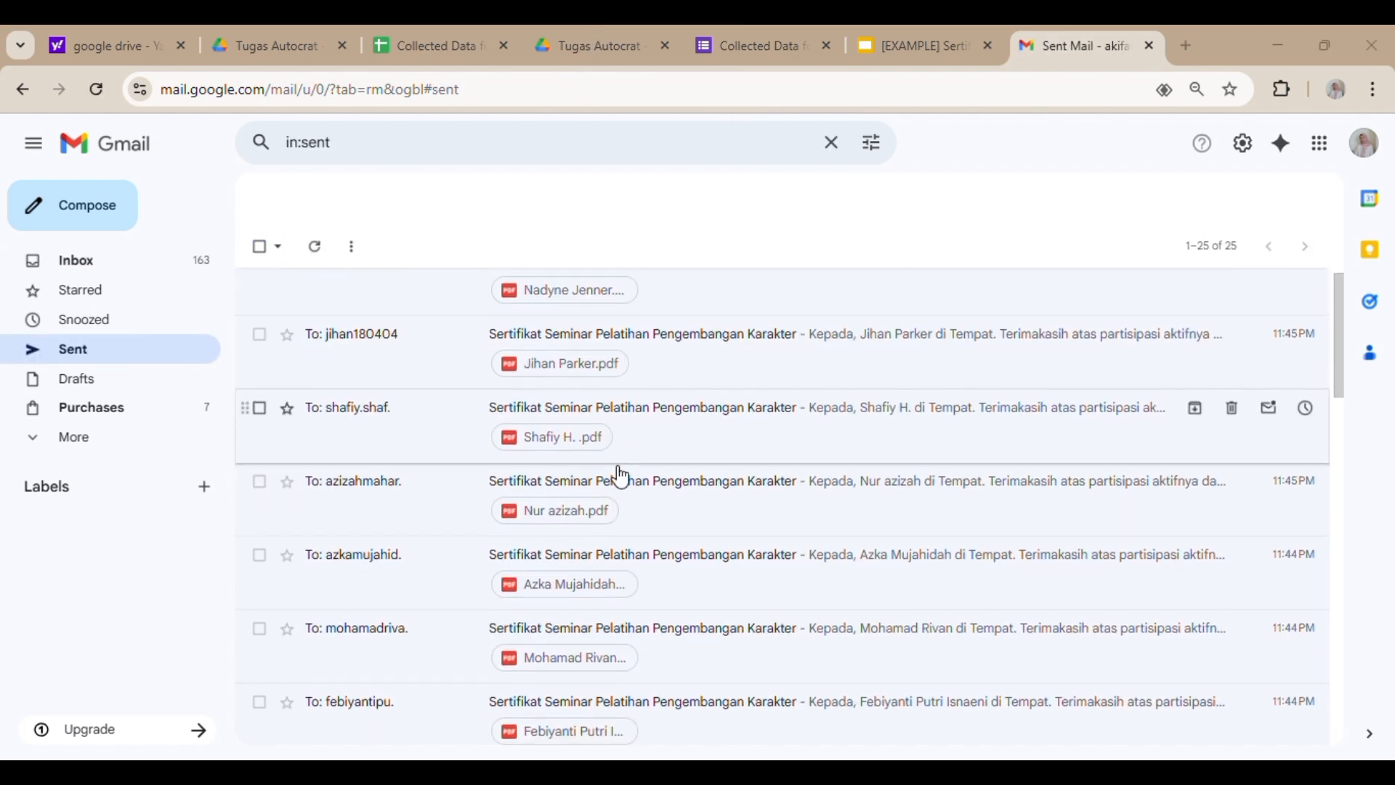
scroll(619, 476, "down", 5)
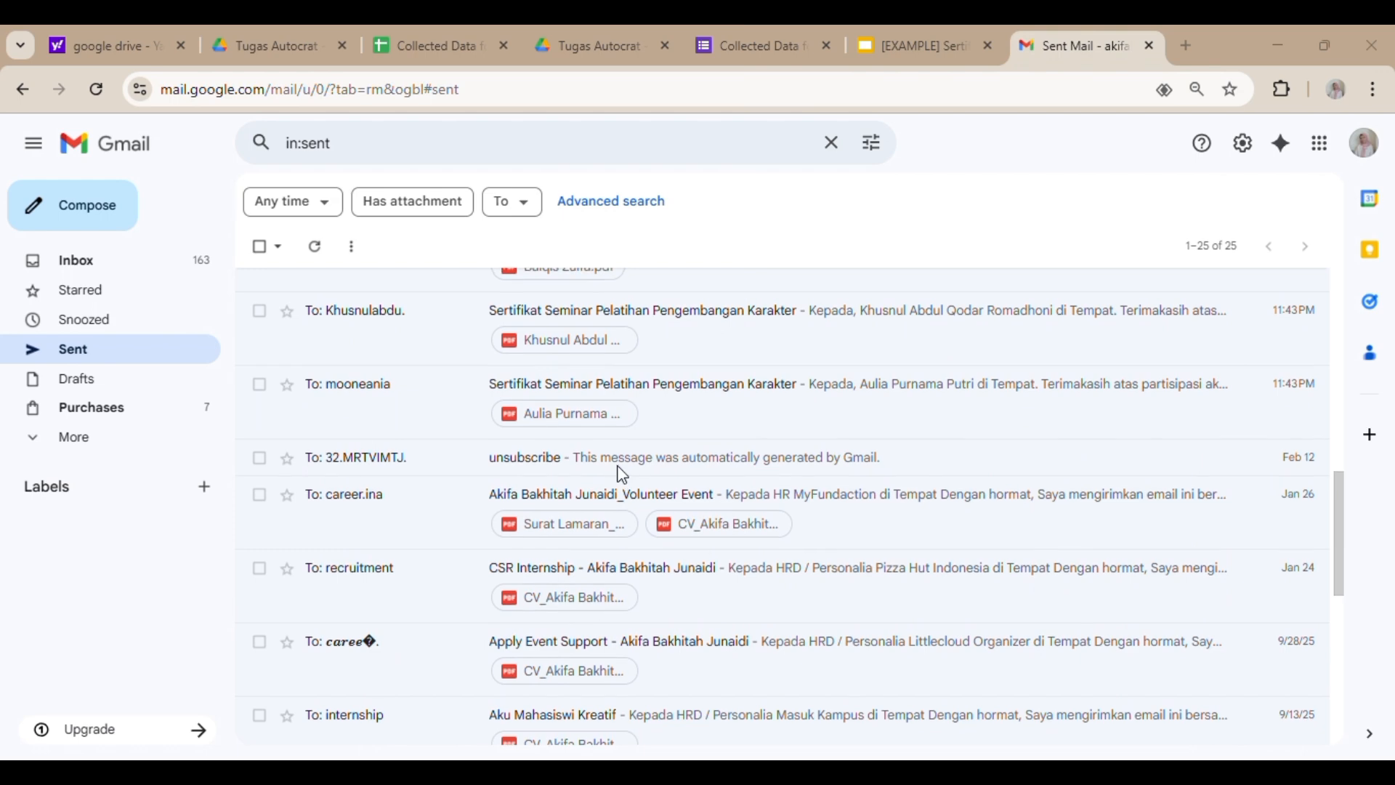
scroll(621, 475, "up", 10)
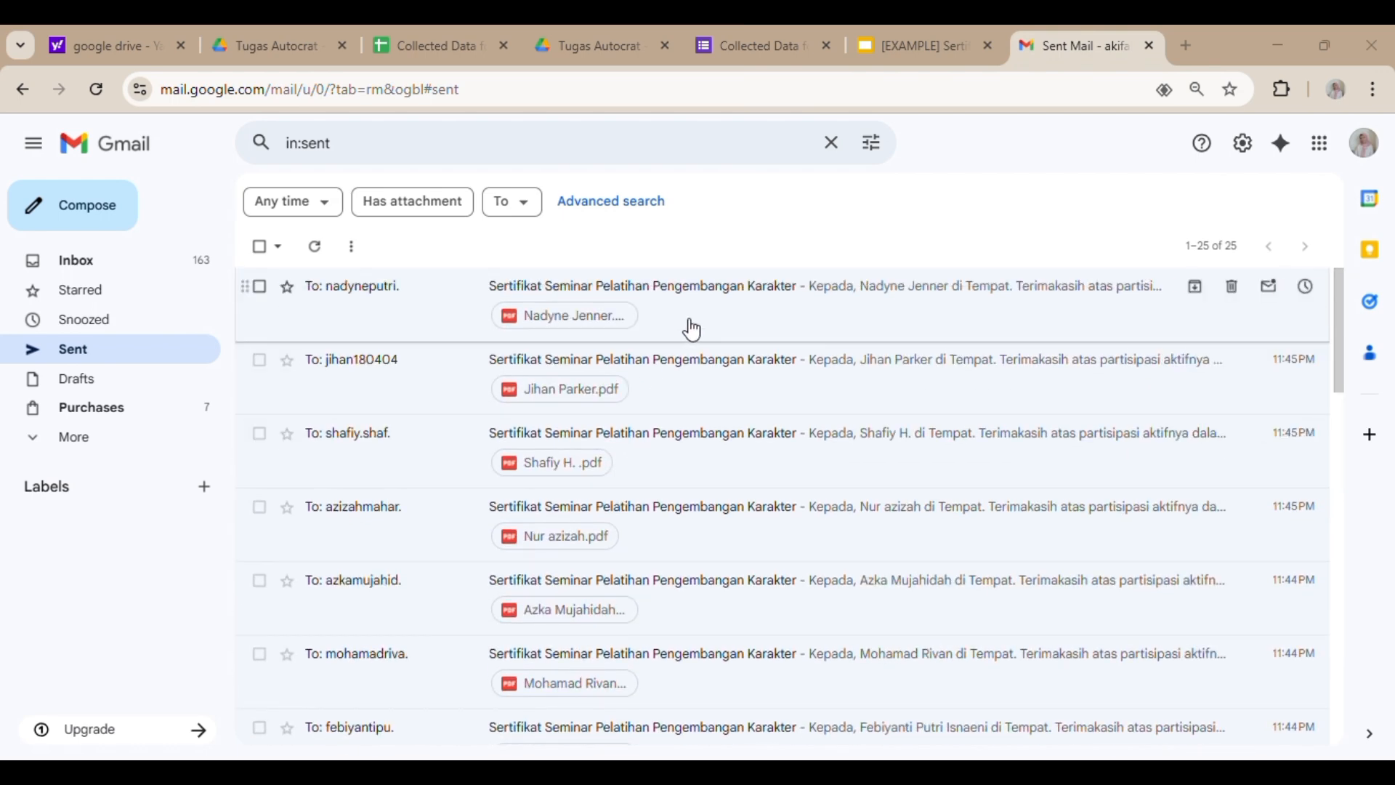
left_click(694, 326)
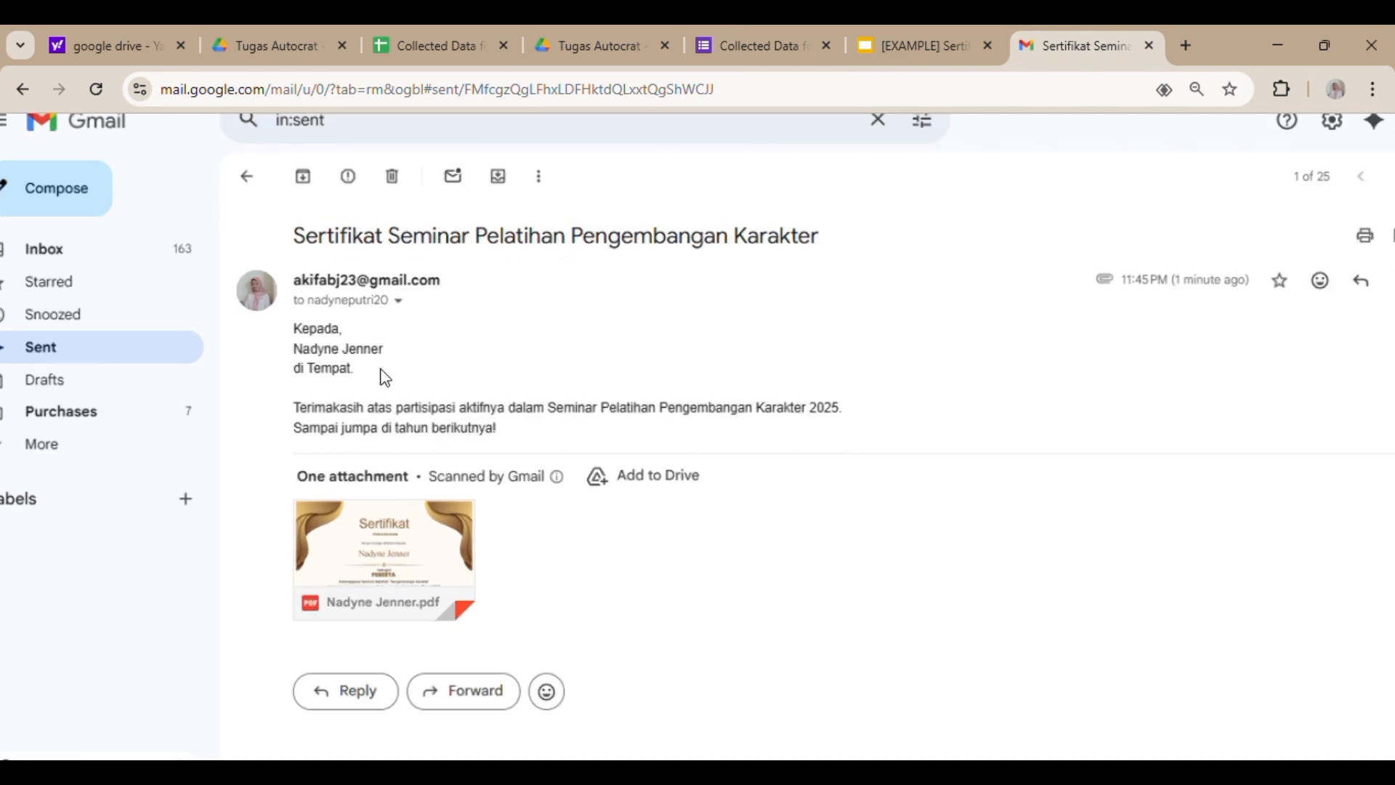
scroll(384, 376, "up", 4)
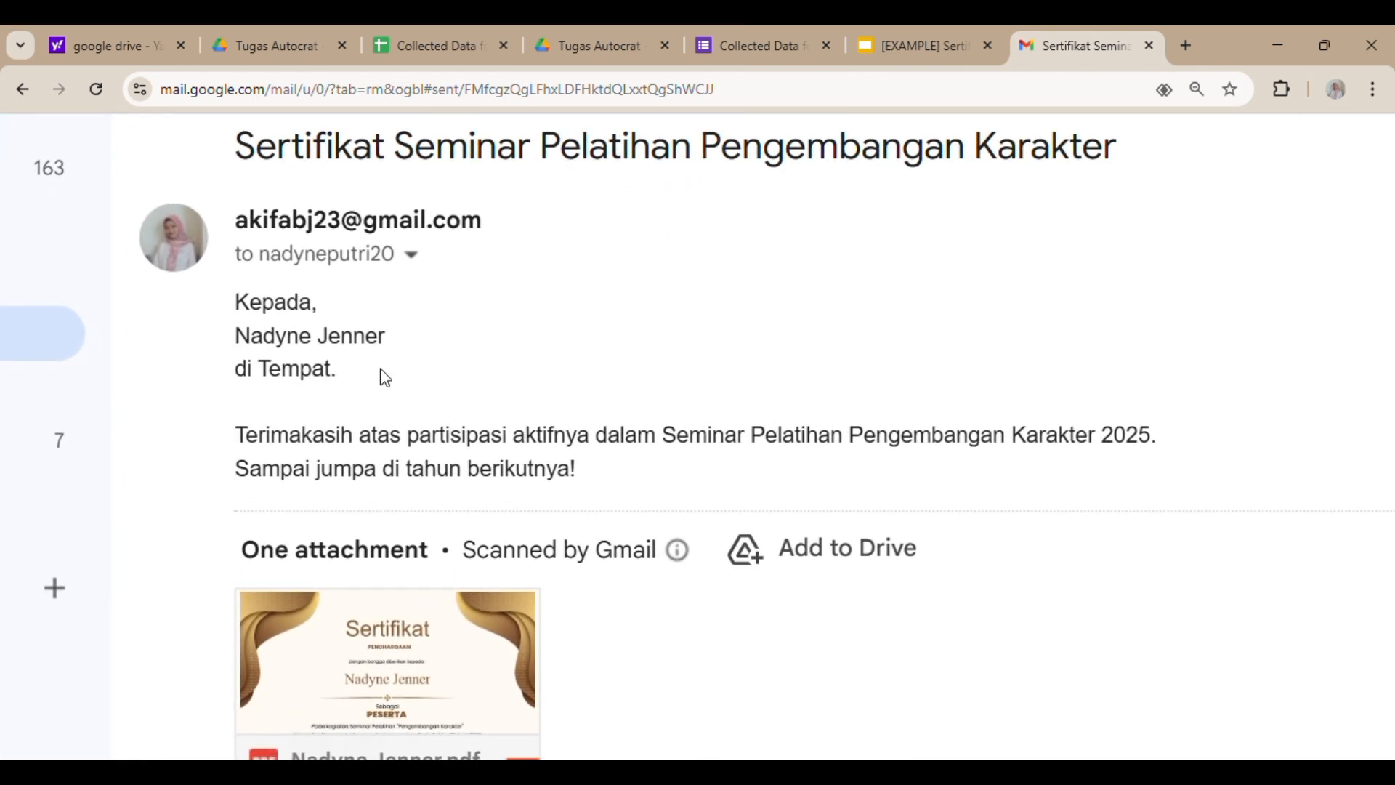
scroll(385, 377, "down", 1)
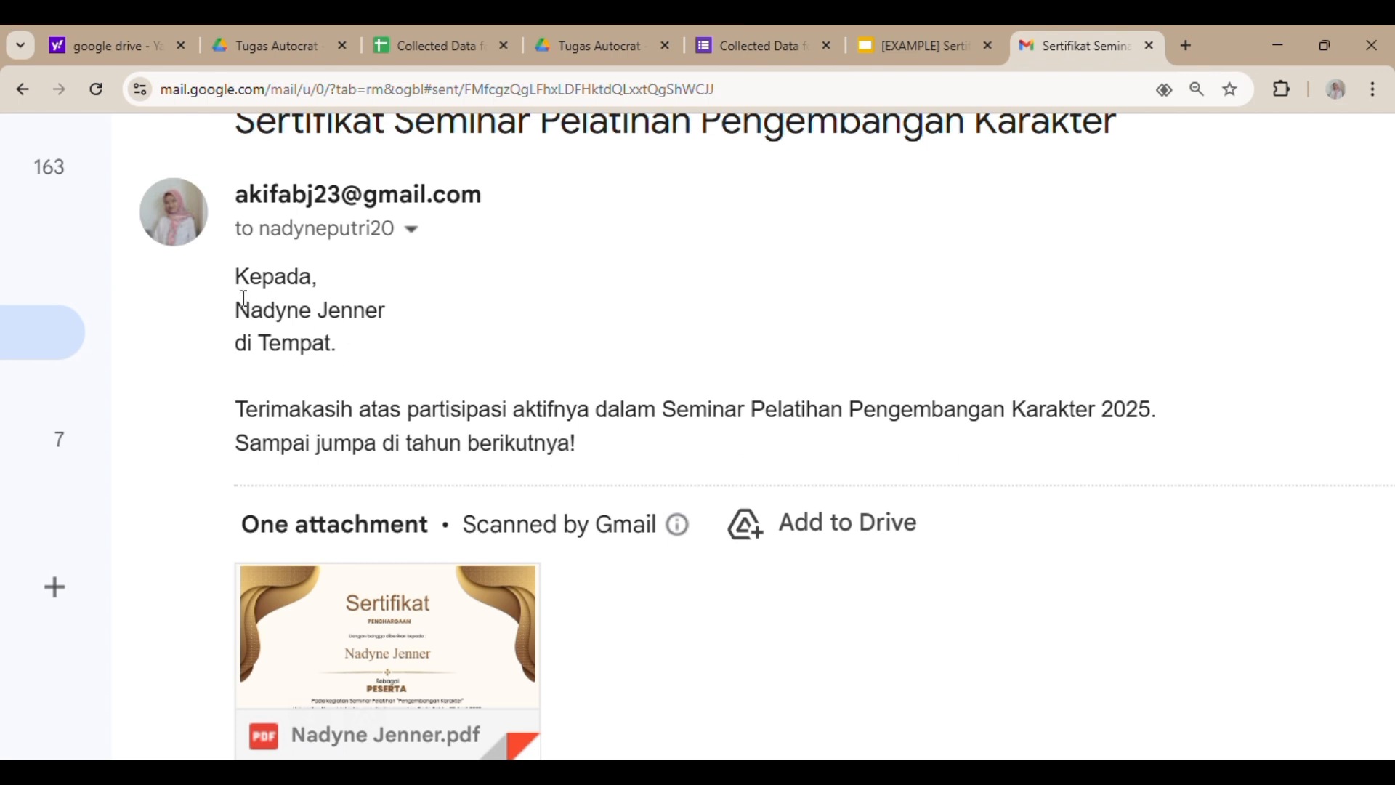
left_click_drag(238, 315, 404, 318)
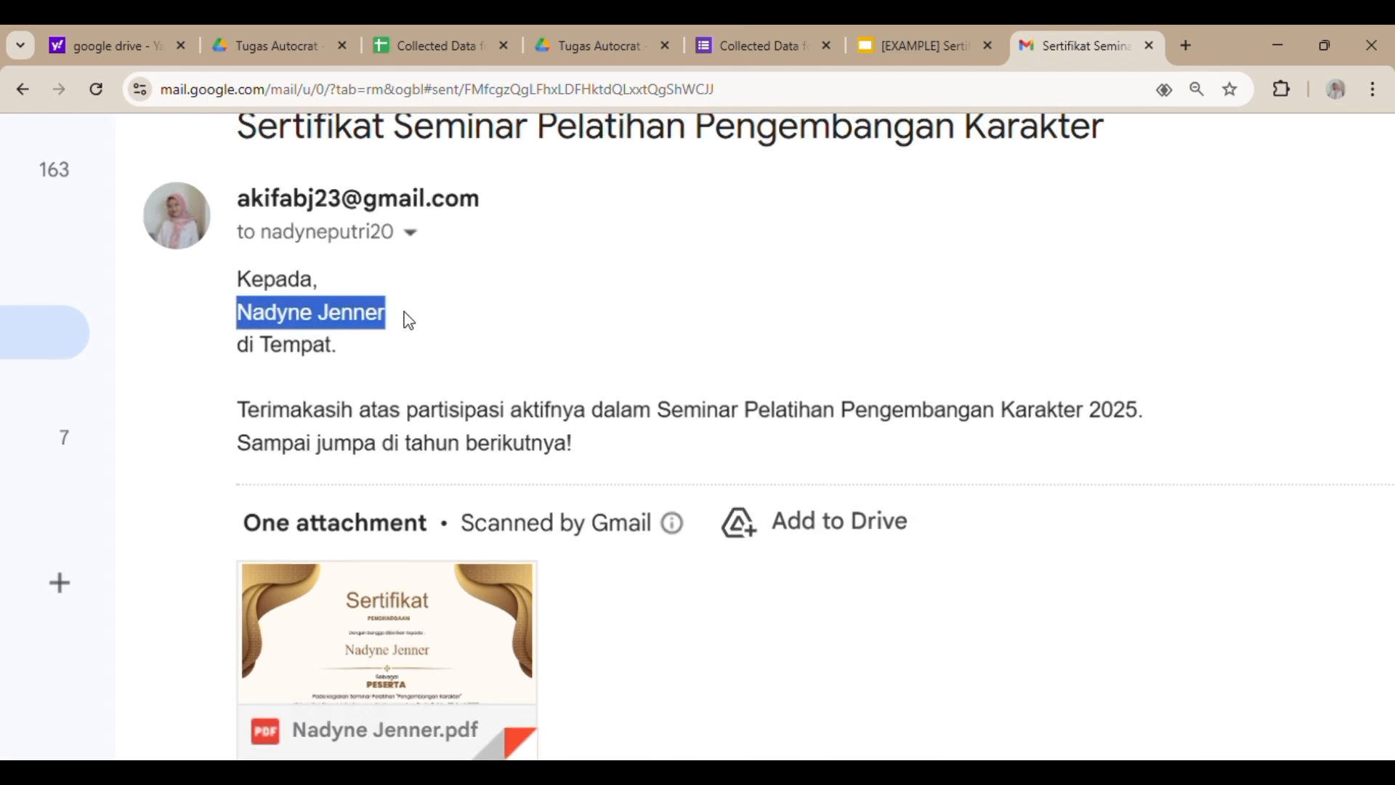
scroll(408, 320, "down", 3)
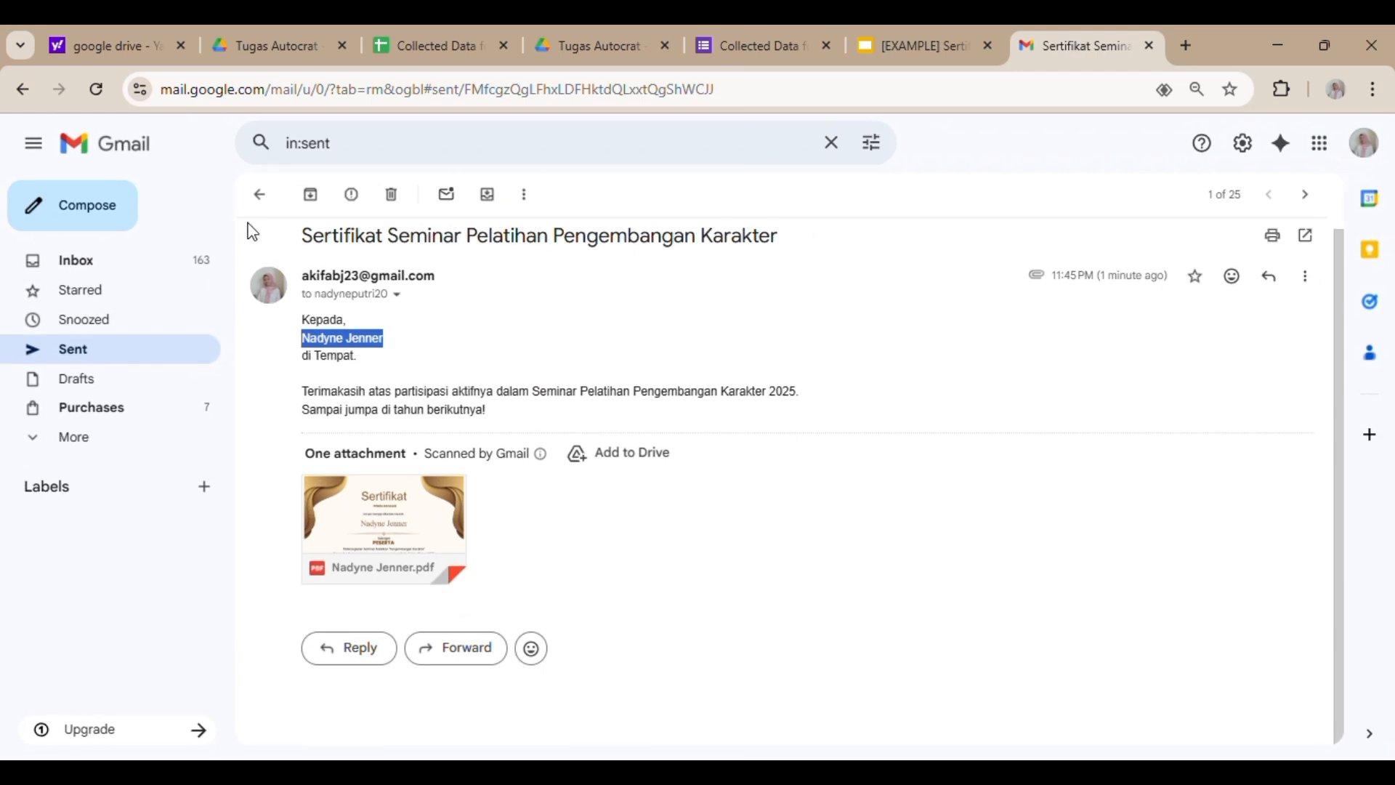
- Switch to the certificate template presentation in Google Slides
left_click(883, 36)
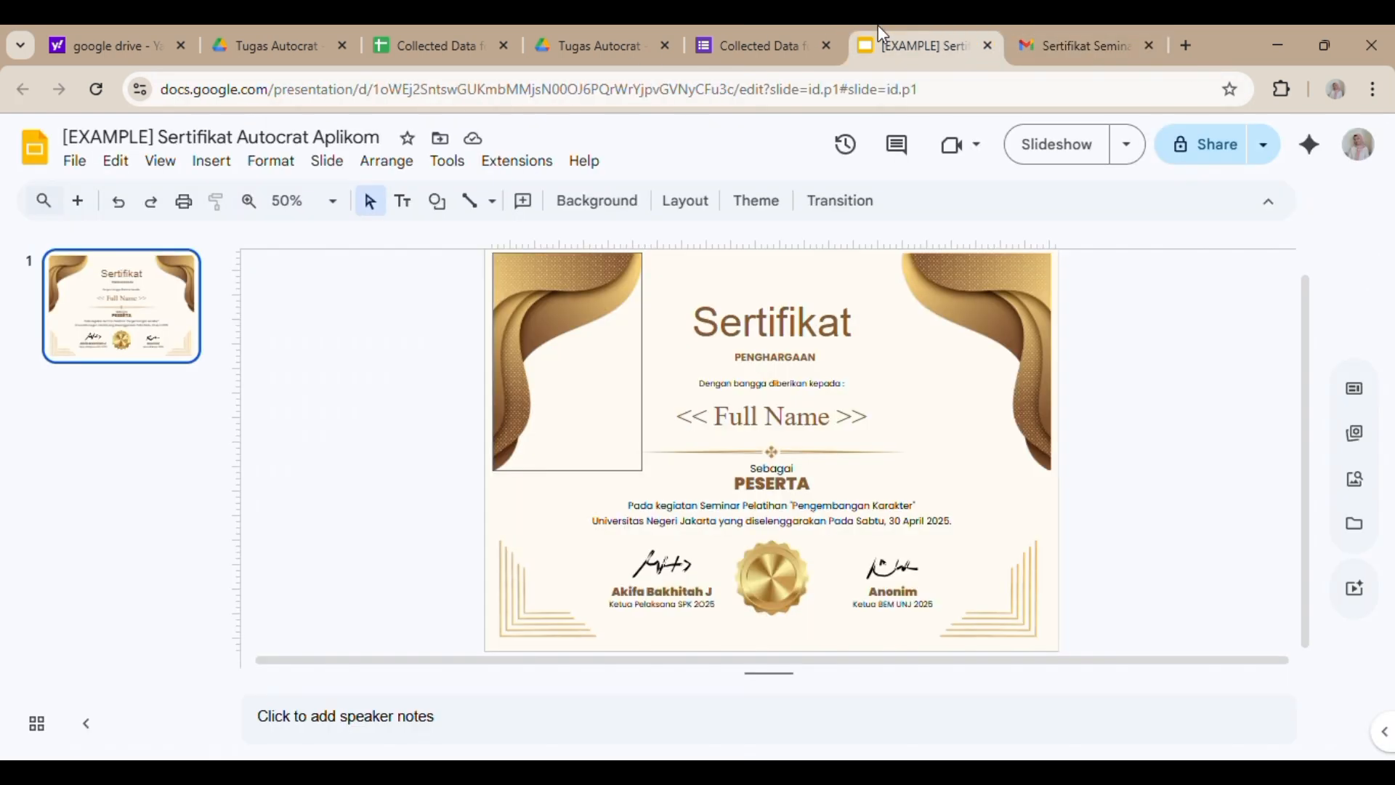